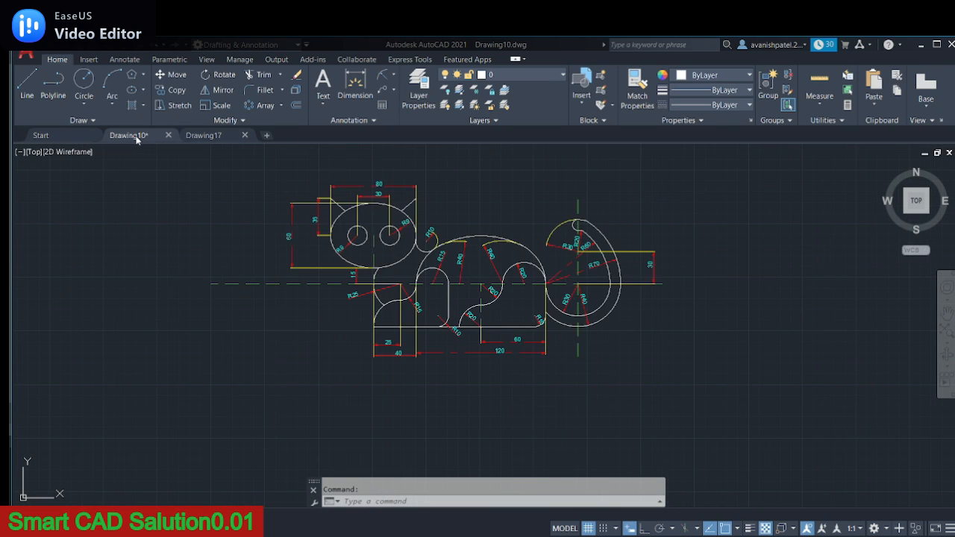
# Switch from the dimensioned cat drawing to Drawing17 and draw a 160-unit horizontal line with Ortho on.
pyautogui.scroll(2, 454, 224)
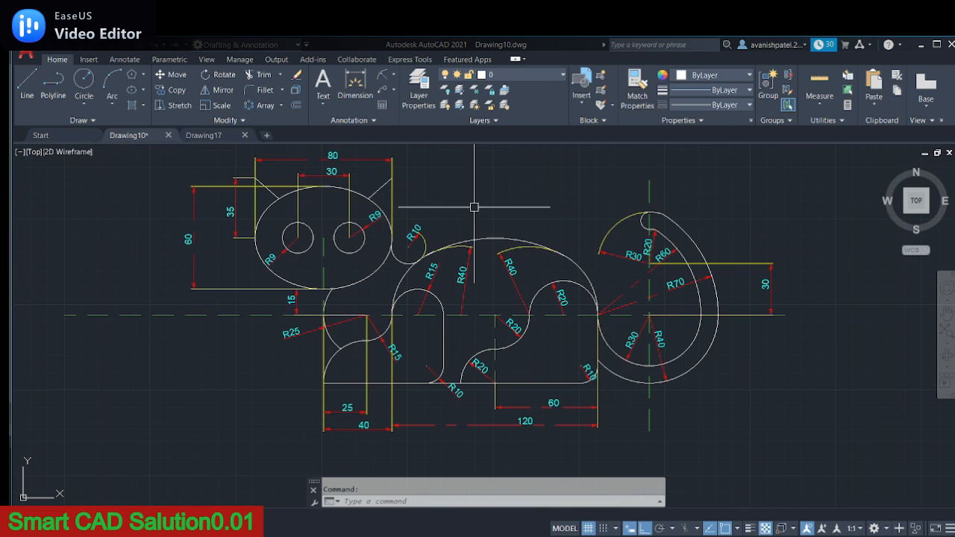
pyautogui.moveTo(483, 220); pyautogui.dragTo(484, 236, button='middle')
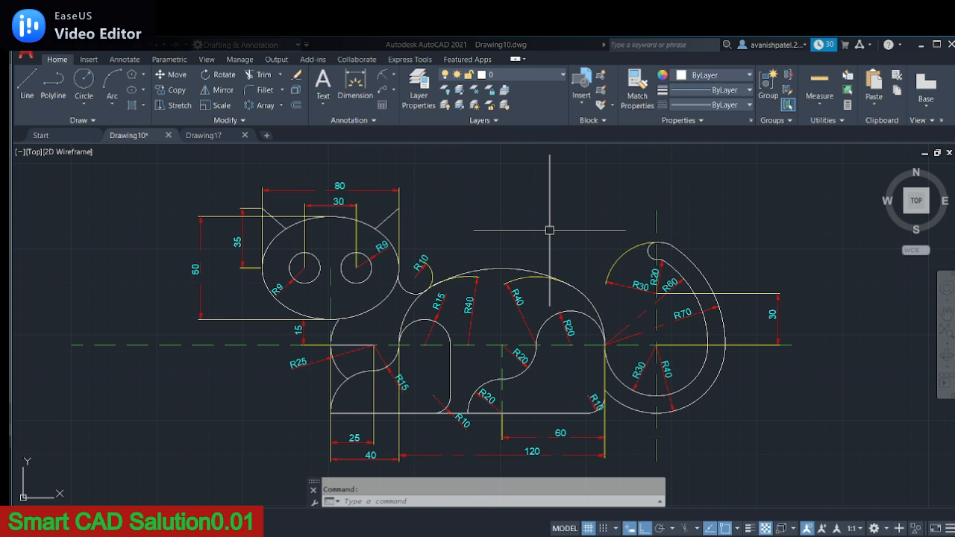
pyautogui.moveTo(596, 467)
pyautogui.mouseDown(button='middle')
pyautogui.moveTo(619, 386)
pyautogui.moveTo(658, 434)
pyautogui.mouseUp(button='middle')
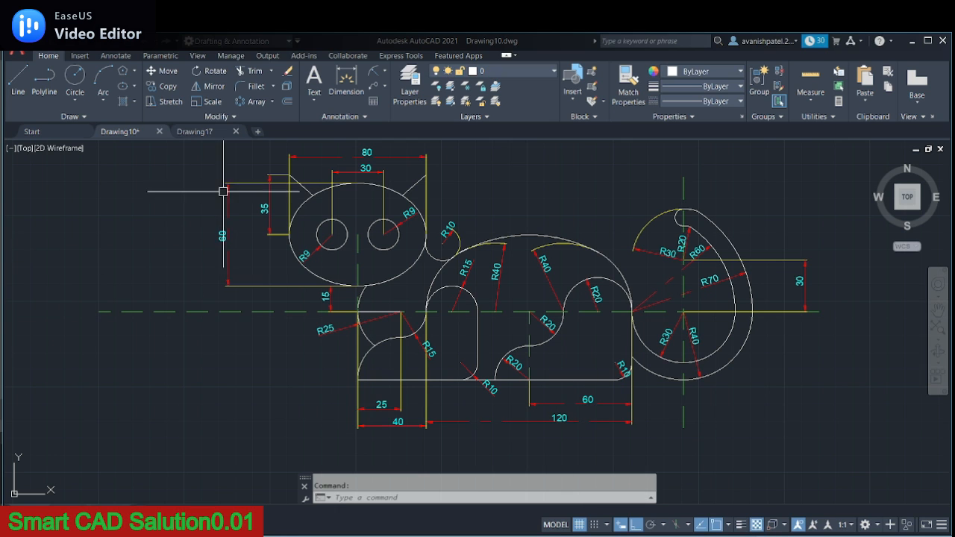
pyautogui.click(202, 133)
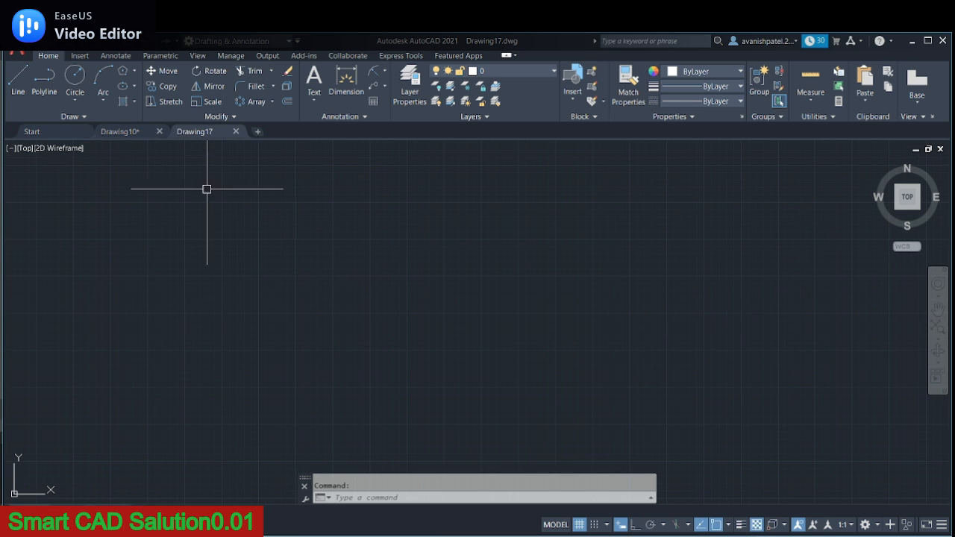
pyautogui.write('l')
pyautogui.press('Return')
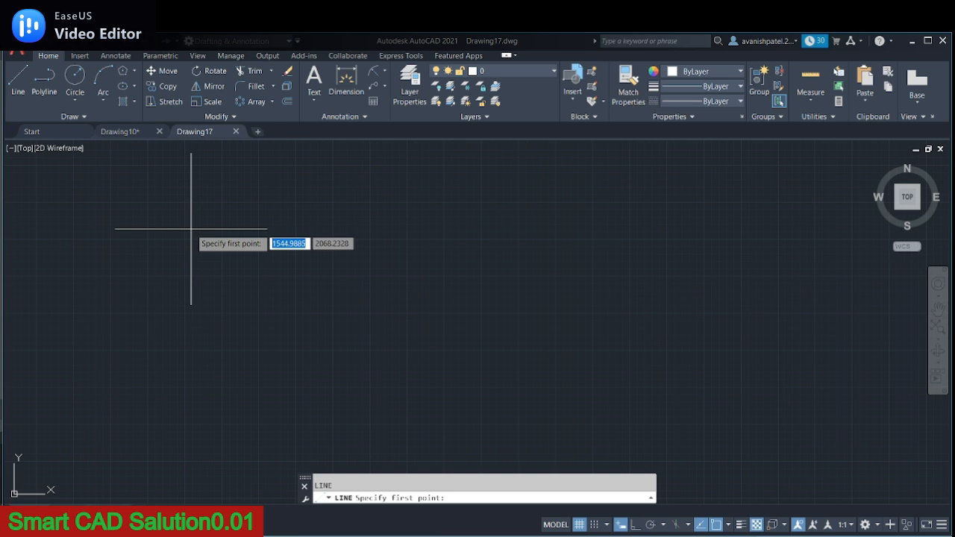
pyautogui.click(635, 525)
pyautogui.click(191, 399)
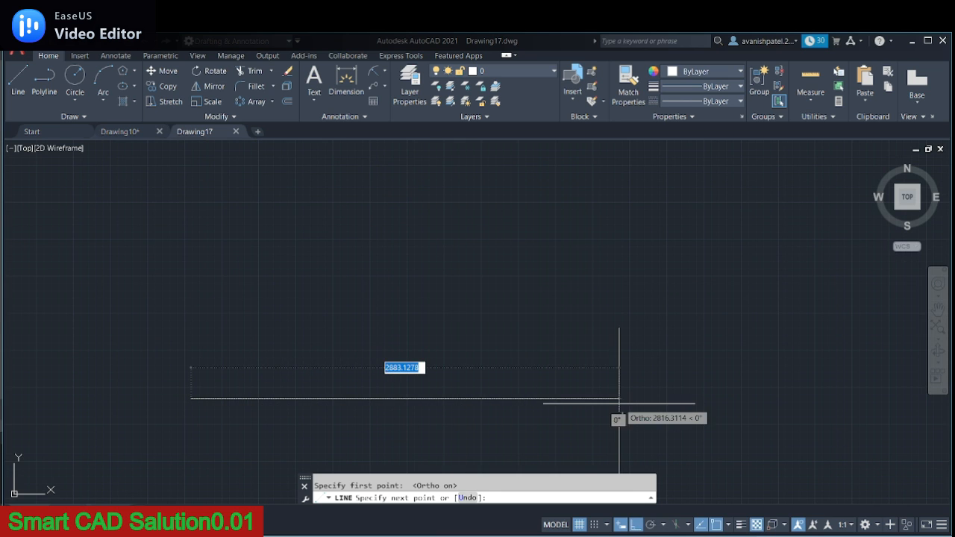
pyautogui.write('160')
pyautogui.press('Return')
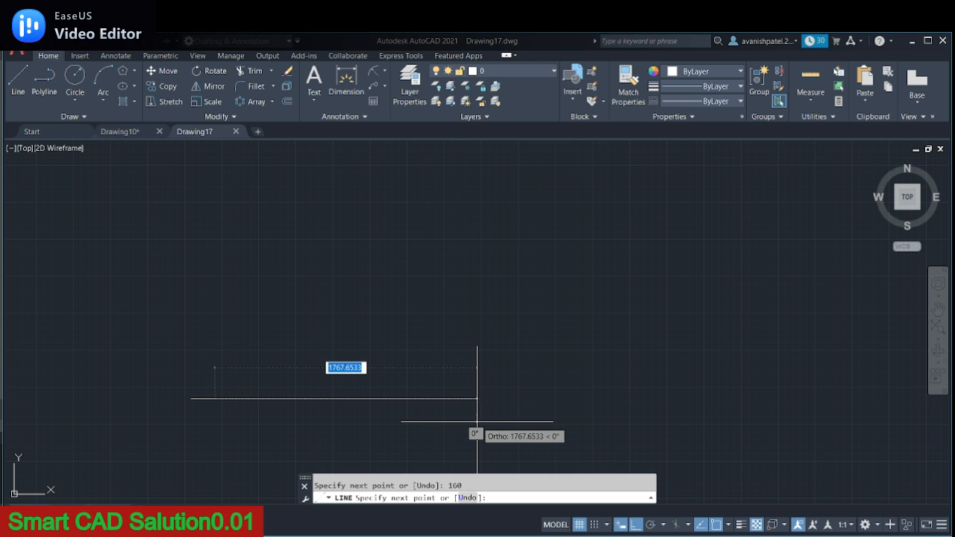
pyautogui.press('Return')
# Draw a vertical line through the left end of the horizontal line, extending both above and below it.
pyautogui.moveTo(154, 370); pyautogui.dragTo(417, 365, button='middle')
pyautogui.scroll(5, 496, 376)
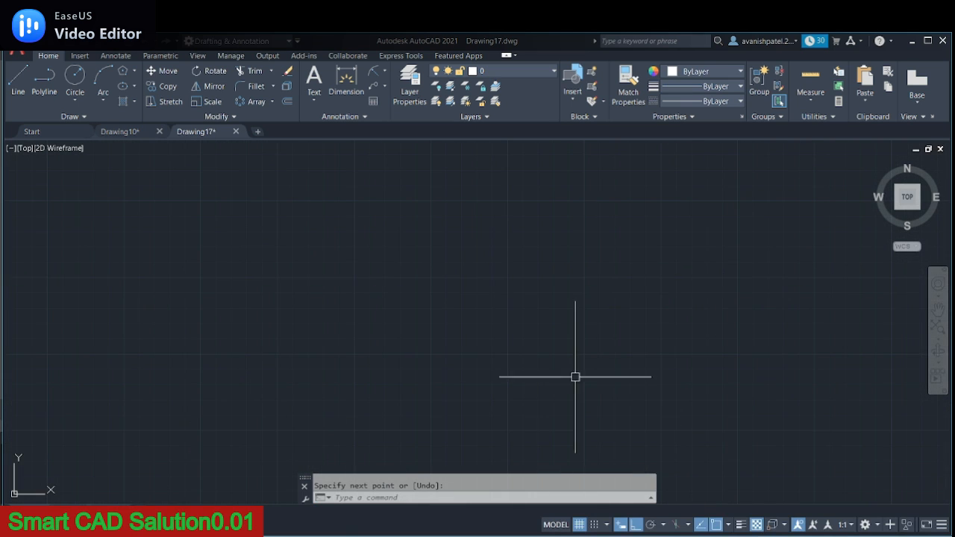
pyautogui.moveTo(591, 397); pyautogui.dragTo(301, 338, button='middle')
pyautogui.scroll(2, 559, 356)
pyautogui.scroll(1, 411, 343)
pyautogui.scroll(-2, 411, 344)
pyautogui.scroll(1, 410, 345)
pyautogui.moveTo(418, 348); pyautogui.dragTo(497, 323, button='middle')
pyautogui.click(19, 76)
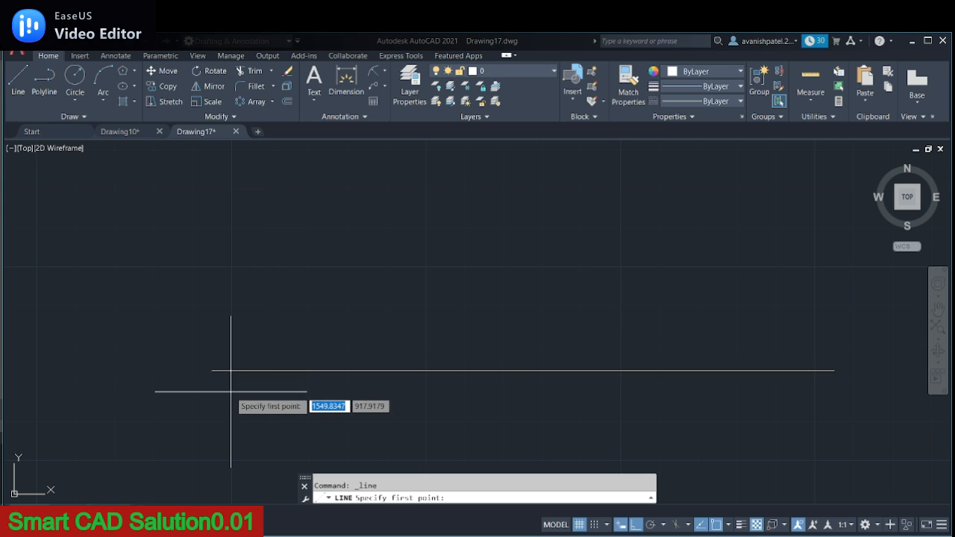
pyautogui.click(212, 470)
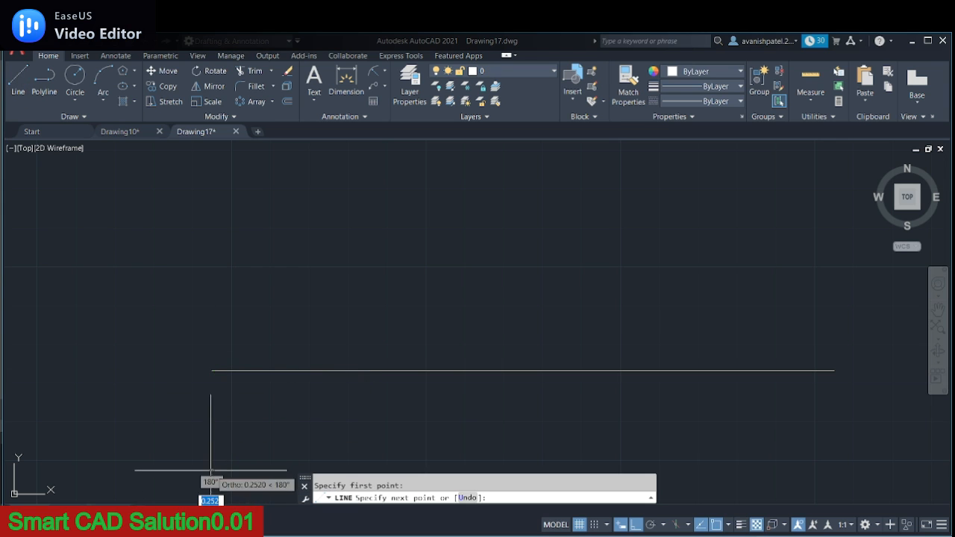
pyautogui.click(224, 153)
pyautogui.rightClick(245, 243)
pyautogui.click(248, 249)
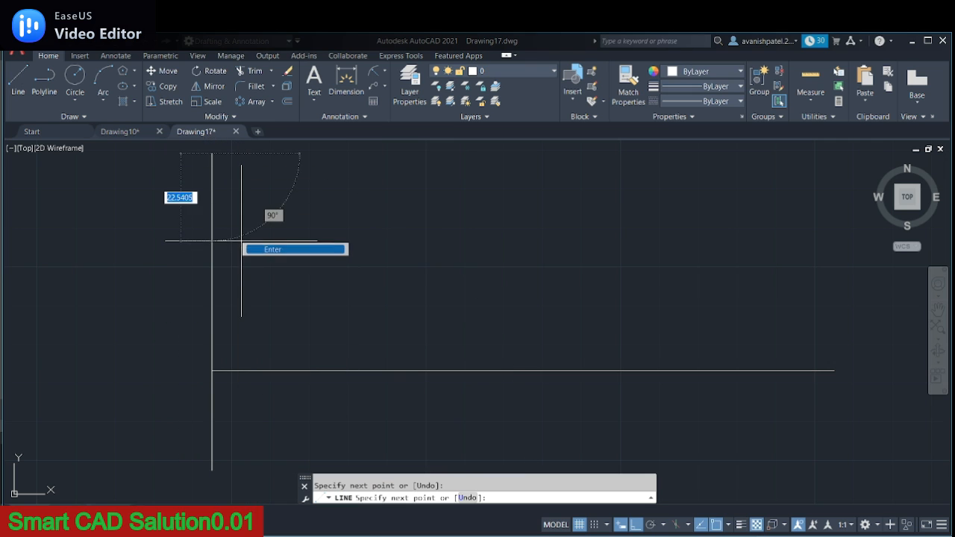
pyautogui.click(213, 240)
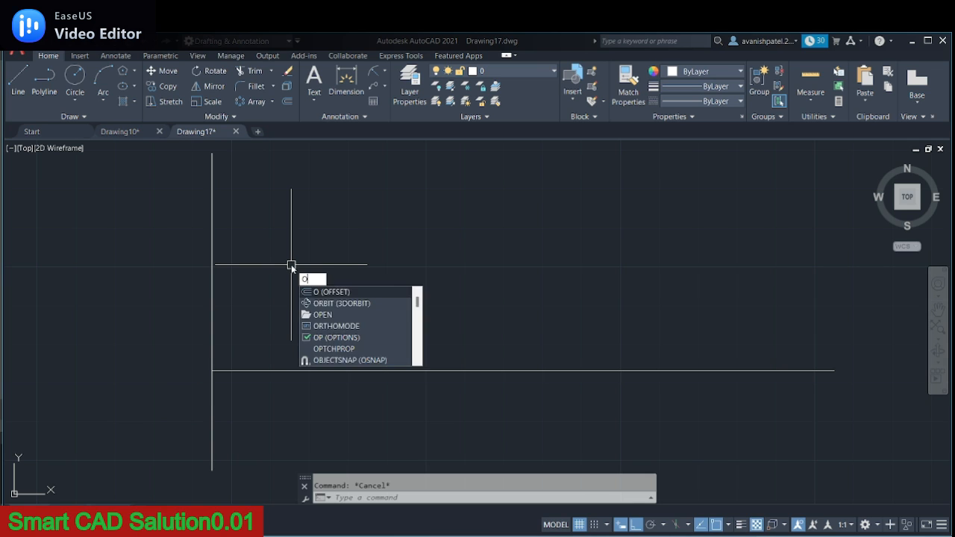
# Offset the vertical line to the right by 25, 40 and 160 units, using the Through option.
pyautogui.press('Return')
pyautogui.press('Return')
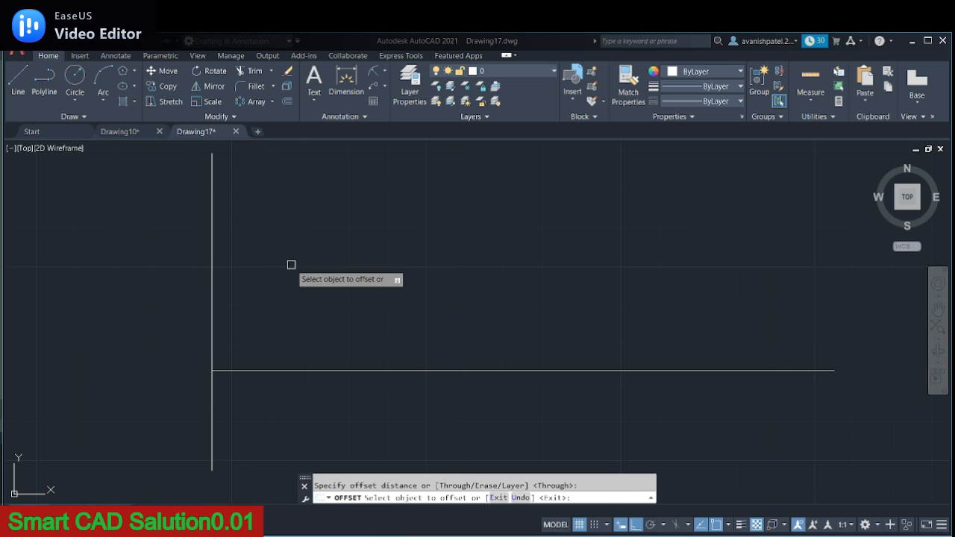
pyautogui.click(214, 278)
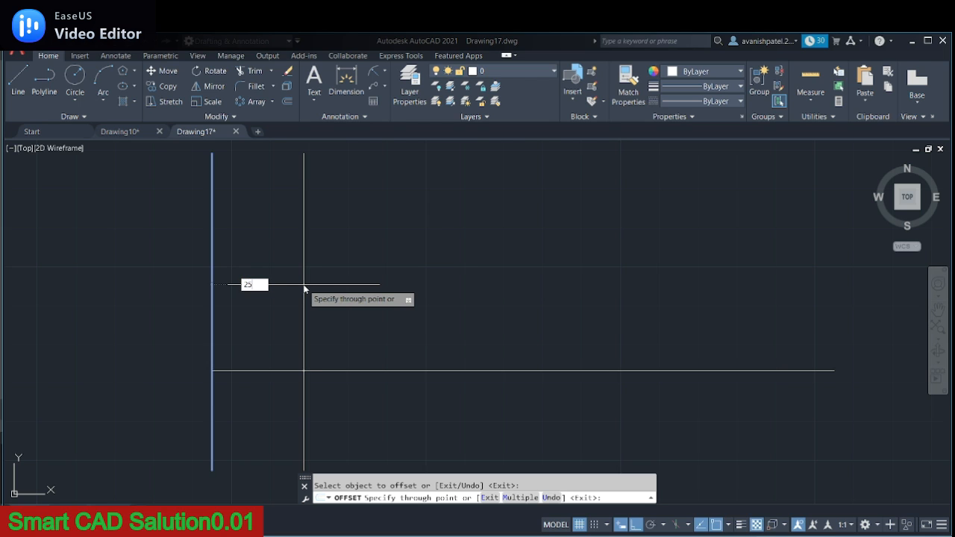
pyautogui.write('25')
pyautogui.press('Return')
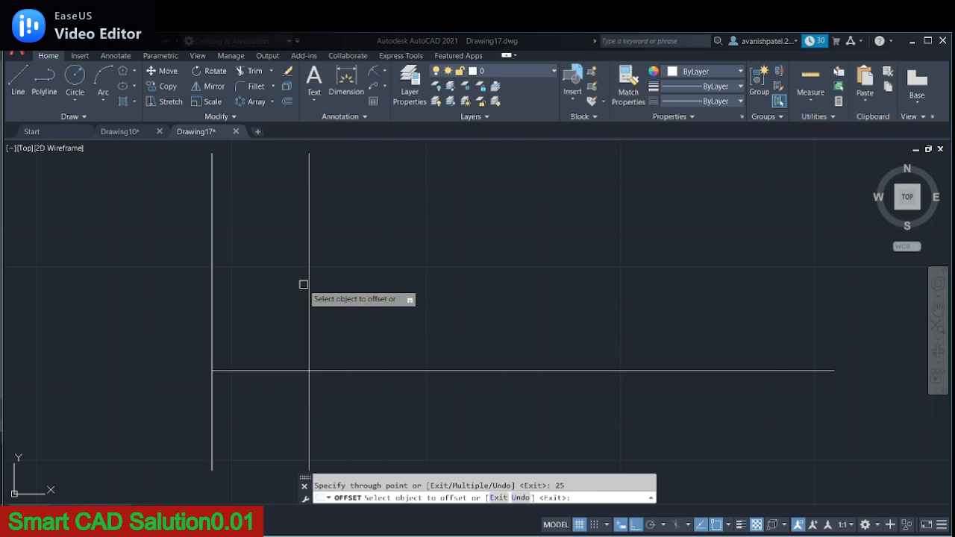
pyautogui.click(213, 302)
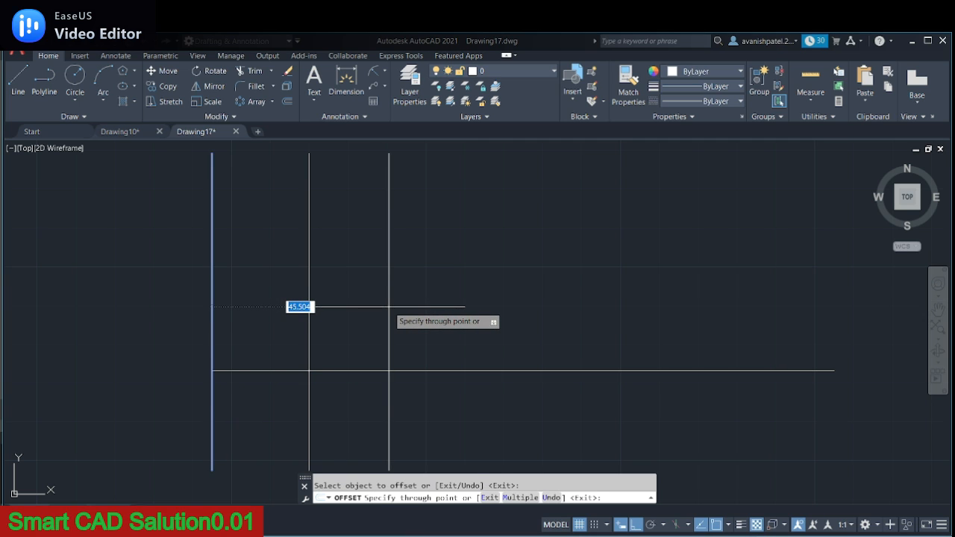
pyautogui.write('40')
pyautogui.press('Return')
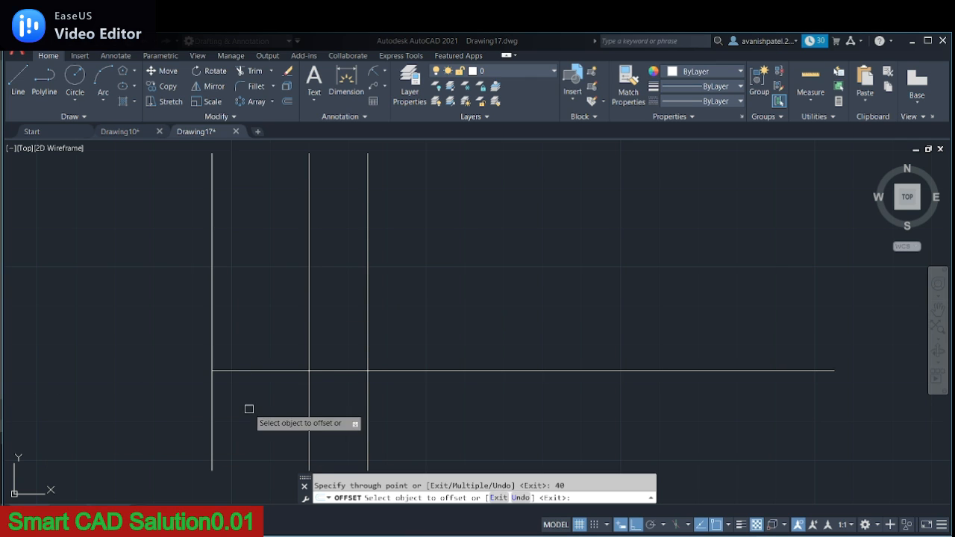
pyautogui.click(211, 326)
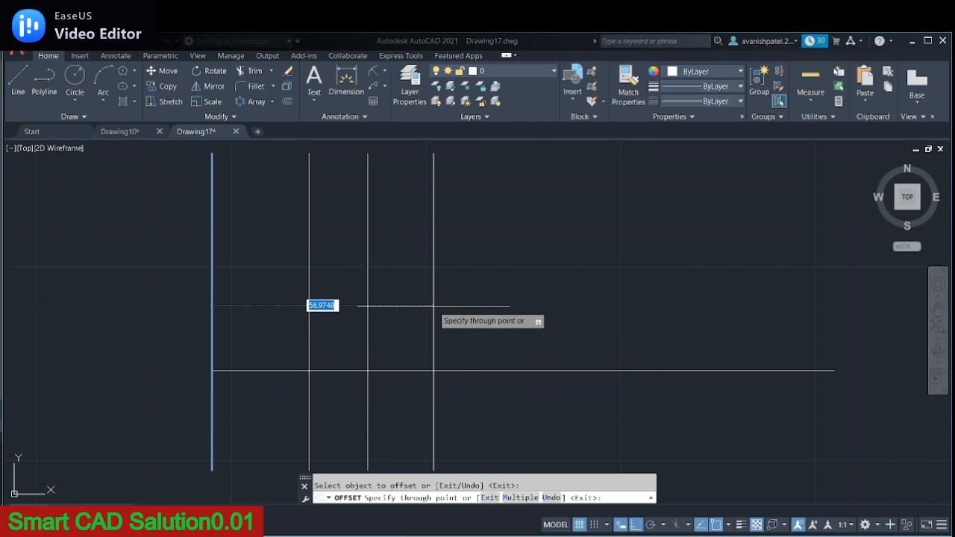
pyautogui.press('Return')
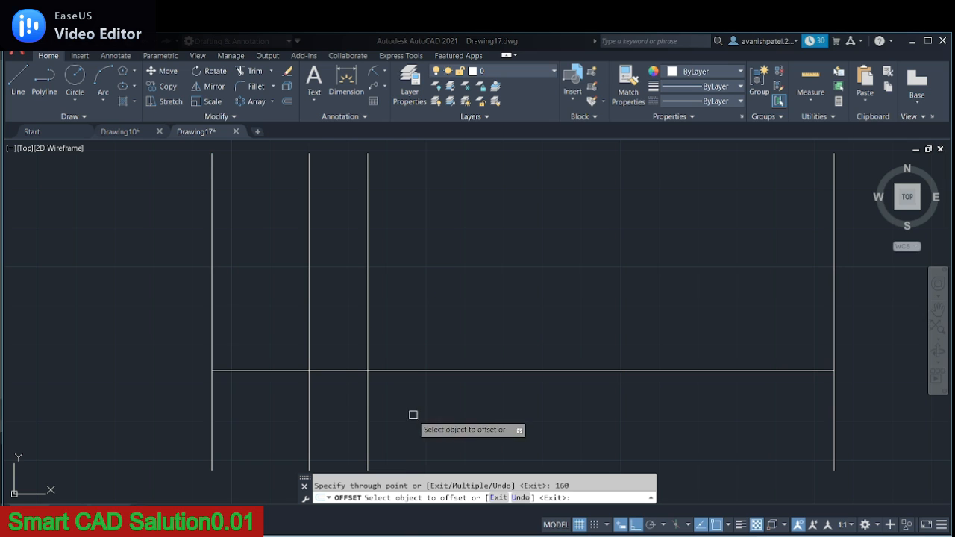
# Offset the horizontal line upward by 40 units and end the Offset command.
pyautogui.click(415, 371)
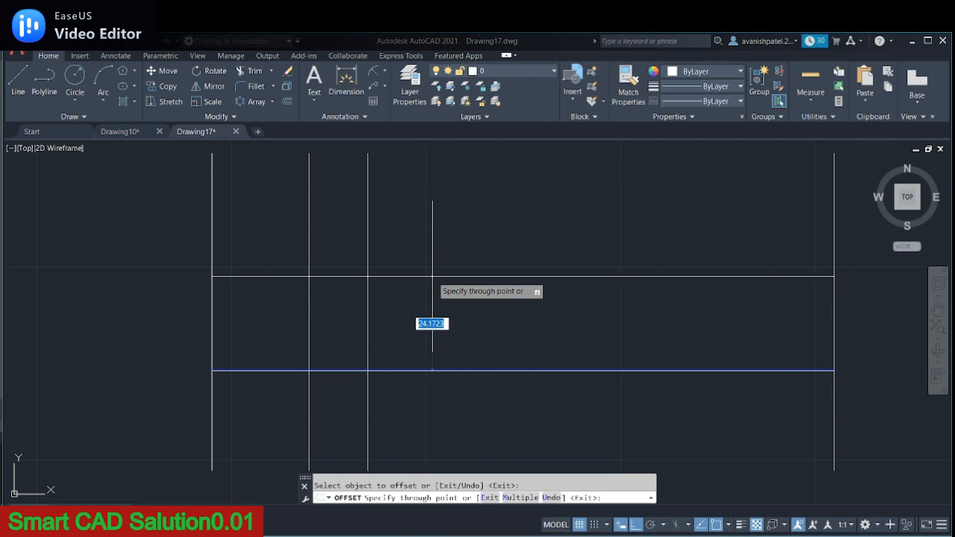
pyautogui.write('40')
pyautogui.press('Return')
pyautogui.rightClick(432, 277)
pyautogui.click(453, 286)
pyautogui.scroll(-2, 456, 287)
pyautogui.moveTo(473, 294); pyautogui.dragTo(454, 299, button='middle')
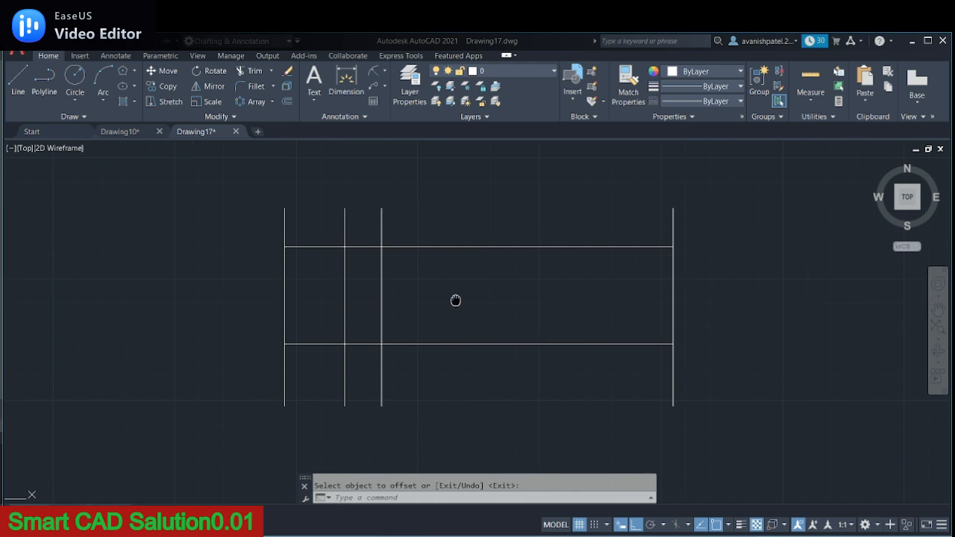
# Examine the radius and centre dimensions of the cat's legs and body arches in Drawing10.
pyautogui.click(131, 132)
pyautogui.moveTo(447, 322); pyautogui.dragTo(330, 278, button='middle')
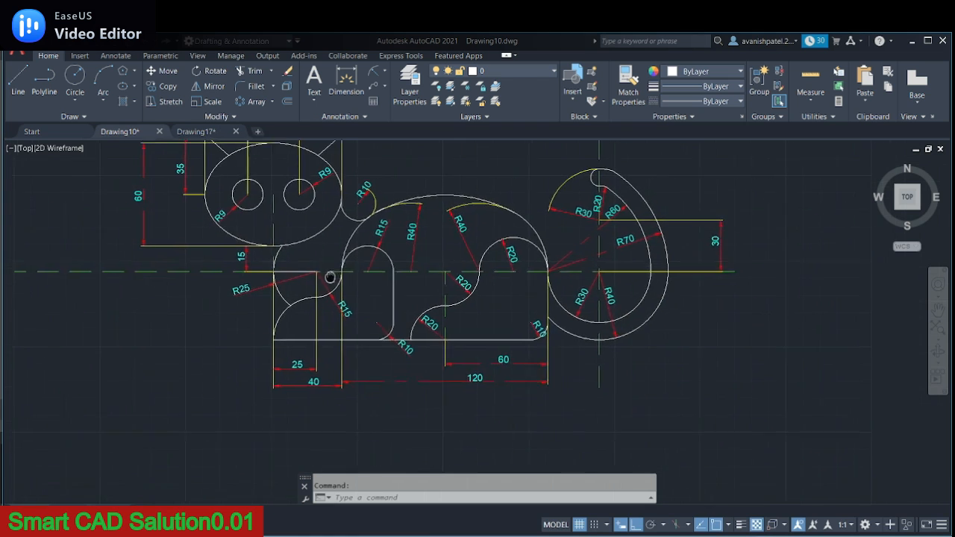
pyautogui.scroll(2, 373, 341)
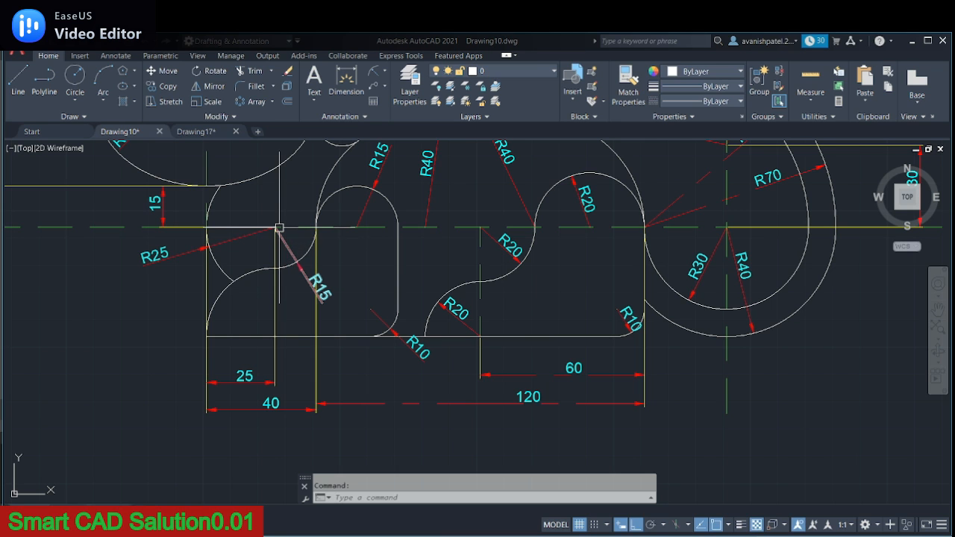
pyautogui.moveTo(279, 227); pyautogui.dragTo(275, 244, button='middle')
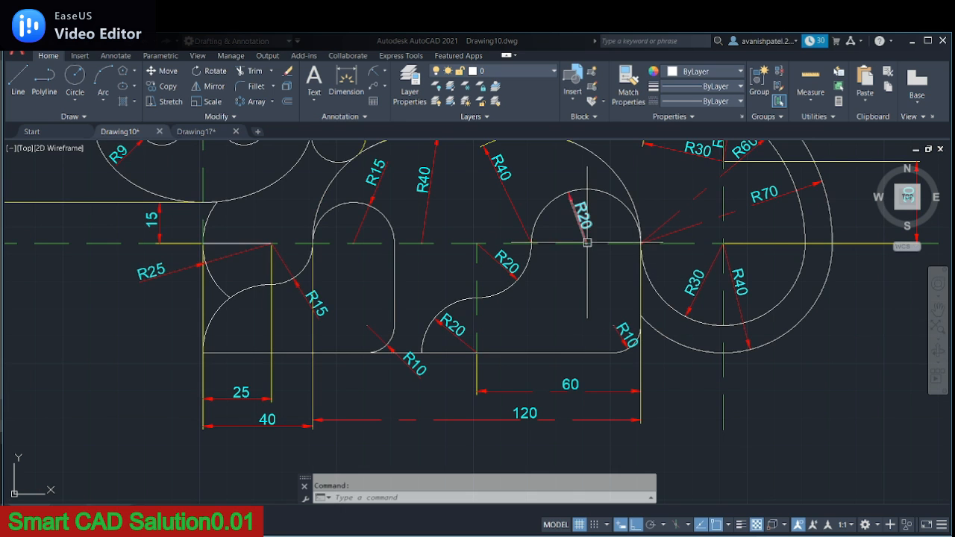
pyautogui.scroll(-3, 586, 233)
pyautogui.scroll(3, 586, 223)
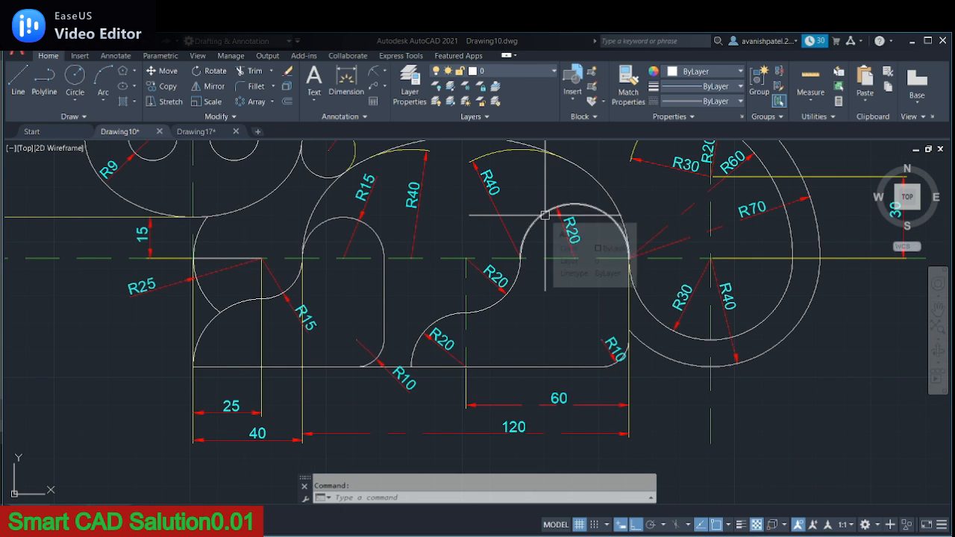
pyautogui.scroll(-2, 568, 233)
pyautogui.moveTo(567, 234); pyautogui.dragTo(568, 296, button='middle')
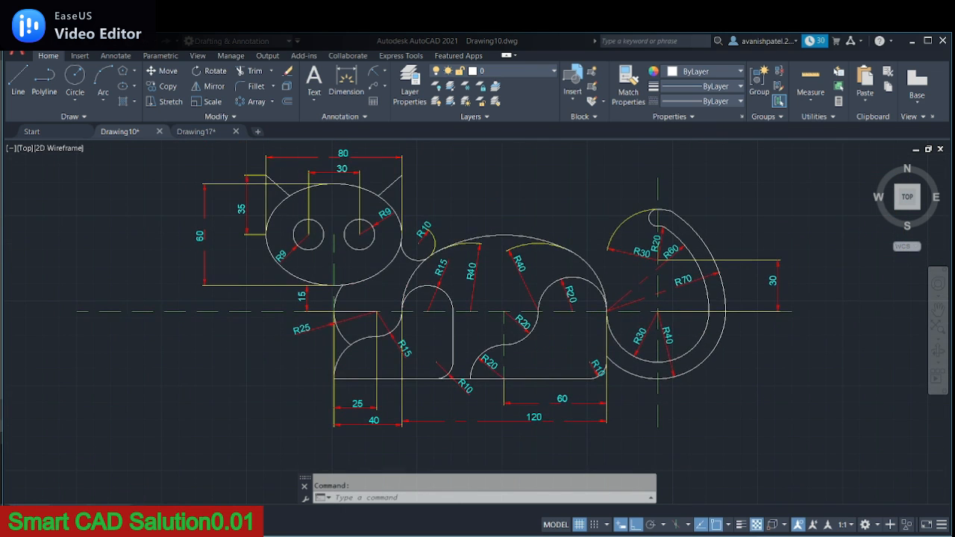
pyautogui.click(77, 75)
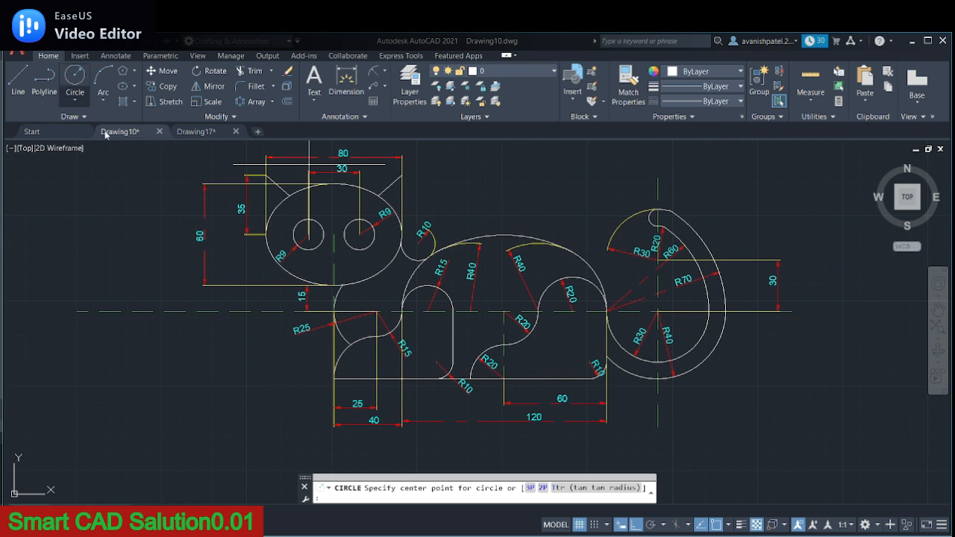
# Return to Drawing17 and offset the rightmost vertical line 20 units to the left.
pyautogui.click(196, 132)
pyautogui.moveTo(452, 245); pyautogui.dragTo(415, 242, button='middle')
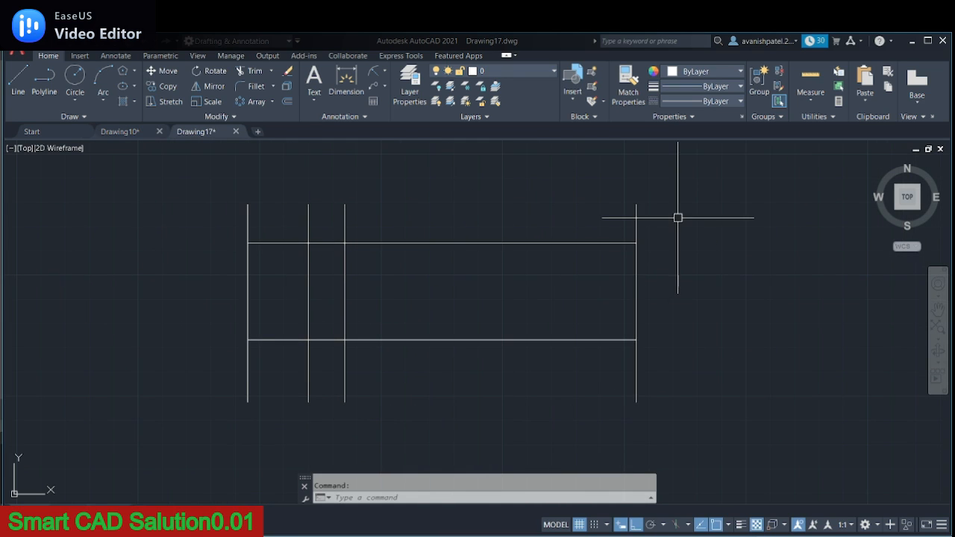
pyautogui.click(635, 217)
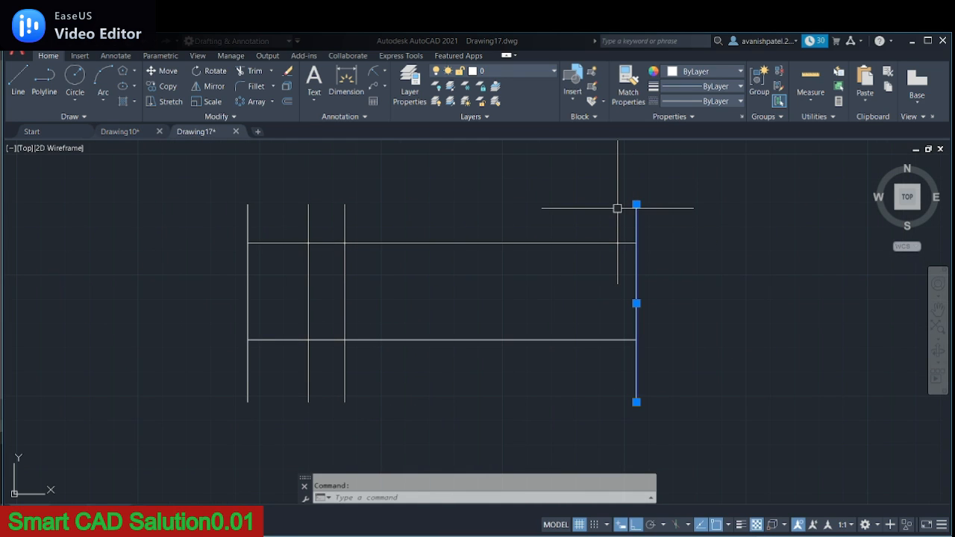
pyautogui.write('o')
pyautogui.press('Return')
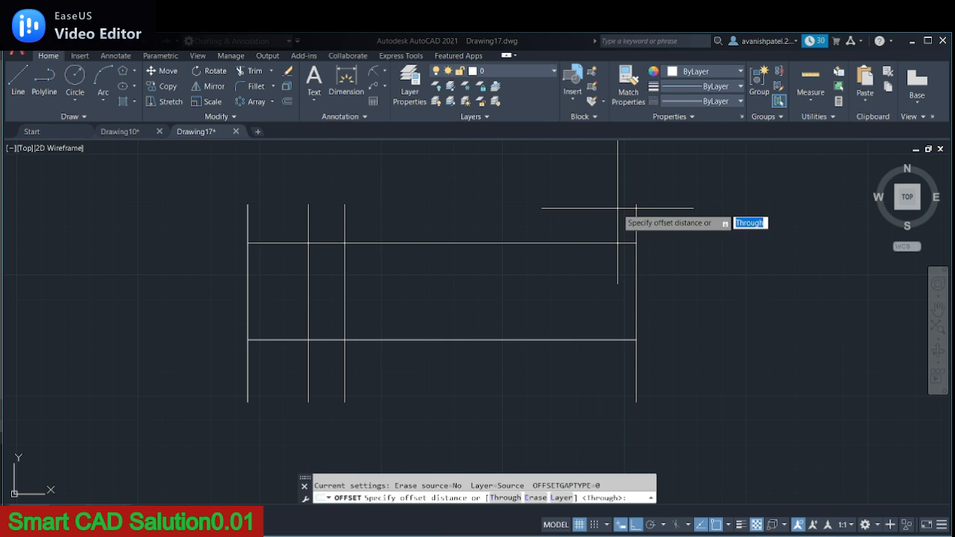
pyautogui.press('Return')
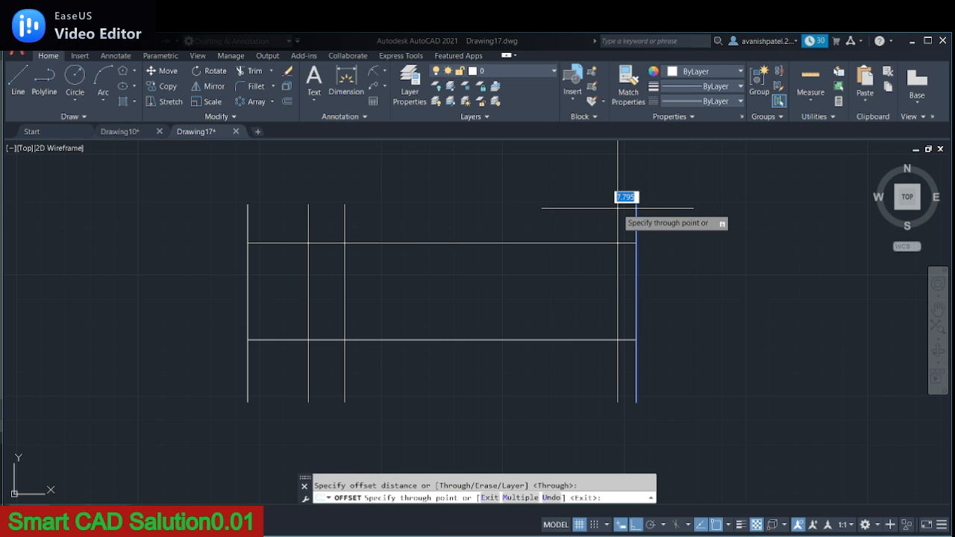
pyautogui.press('Return')
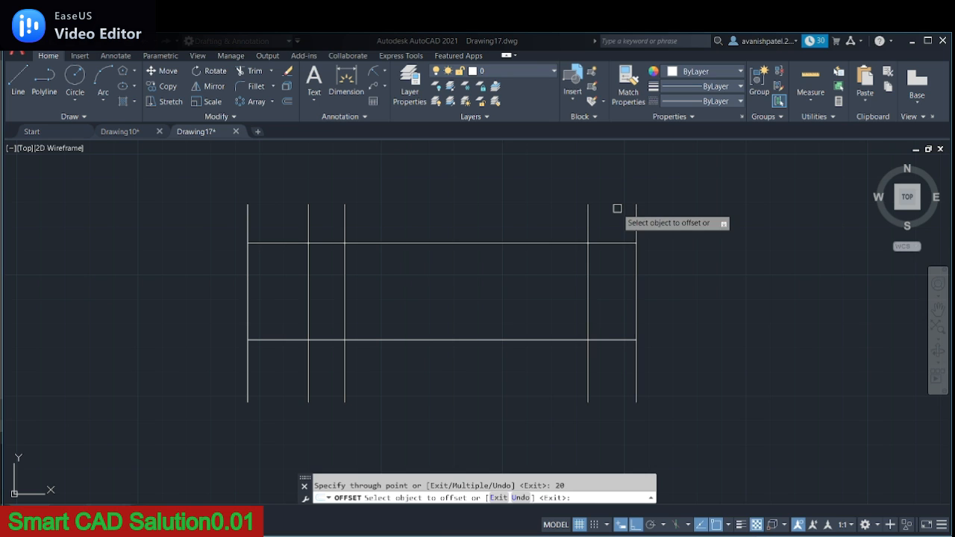
pyautogui.rightClick(552, 223)
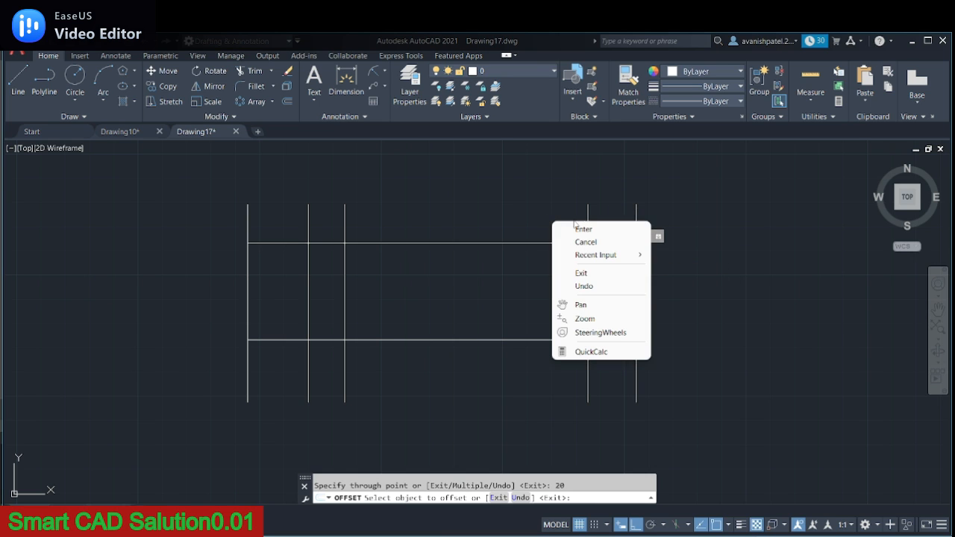
pyautogui.click(582, 230)
# Draw a circle of radius 20 centred where the upper horizontal line meets the vertical line second from the right.
pyautogui.click(74, 78)
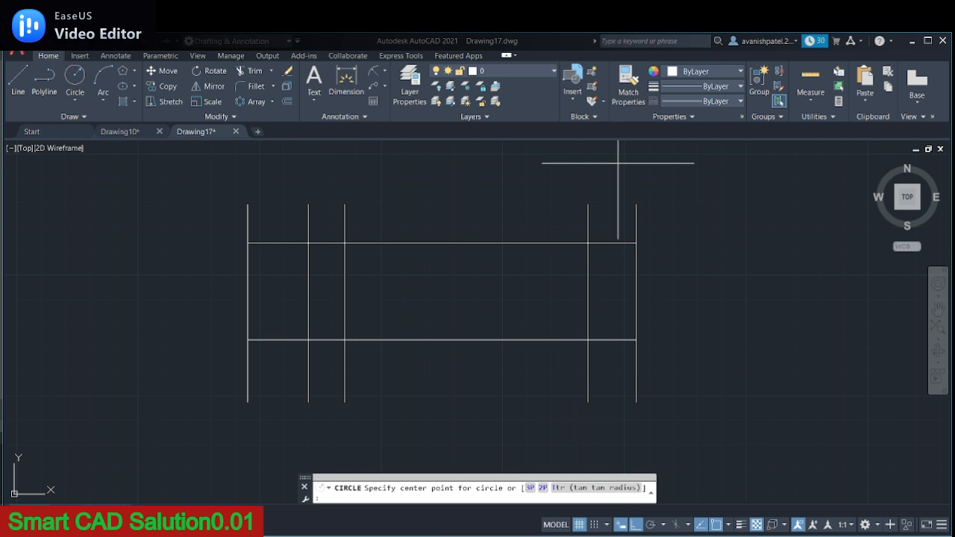
pyautogui.click(588, 243)
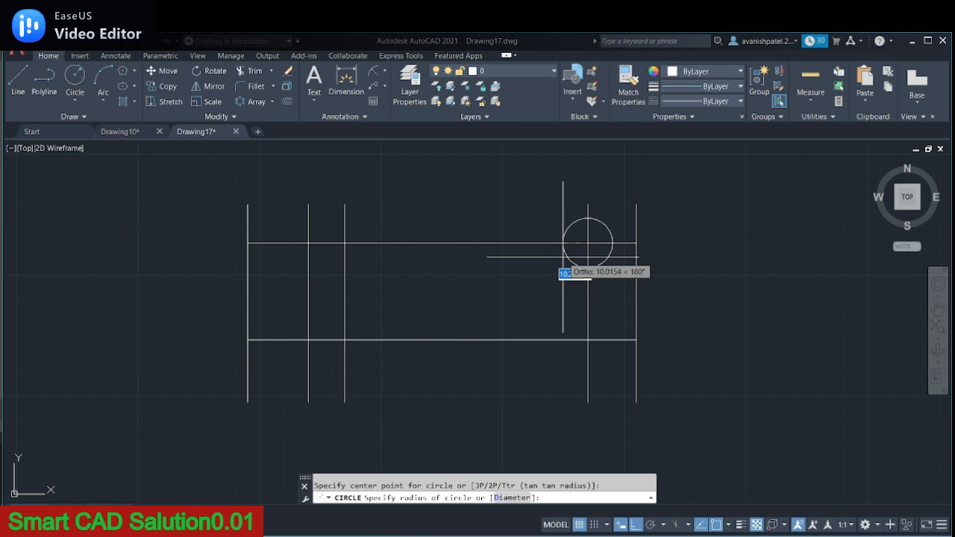
pyautogui.write('20')
pyautogui.press('Return')
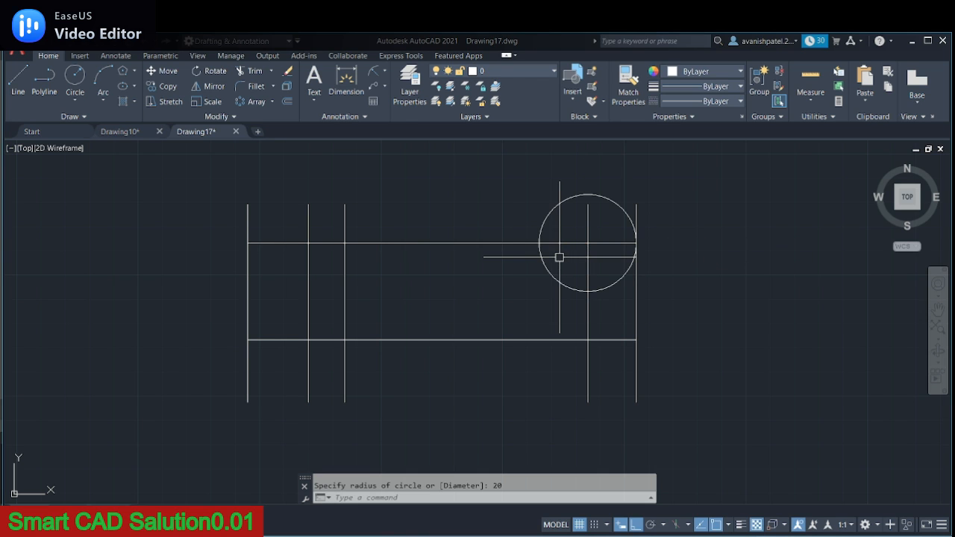
pyautogui.moveTo(279, 294); pyautogui.dragTo(309, 296, button='middle')
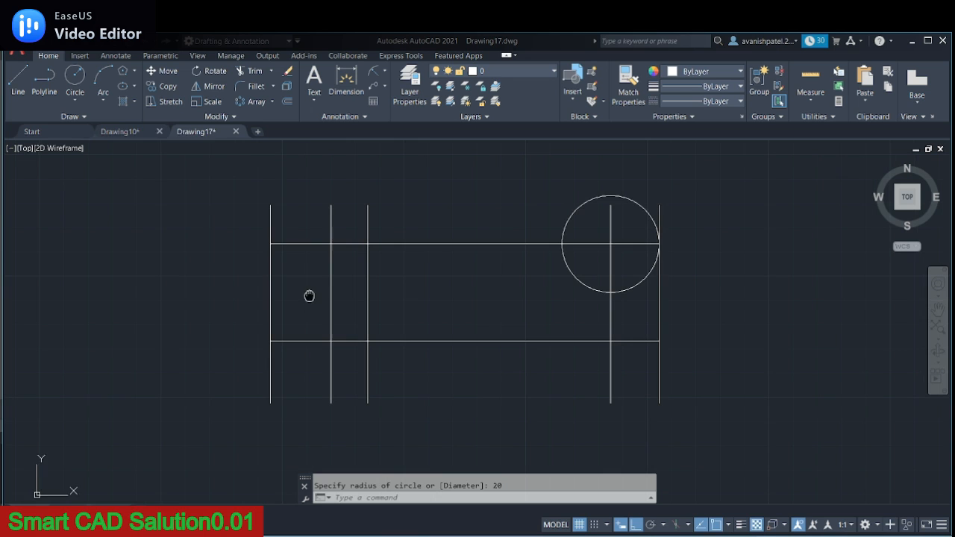
# Check the leg dimensions in Drawing10, and in Drawing17 draw a radius 25 circle where the lower horizontal meets the second vertical from the left.
pyautogui.click(110, 131)
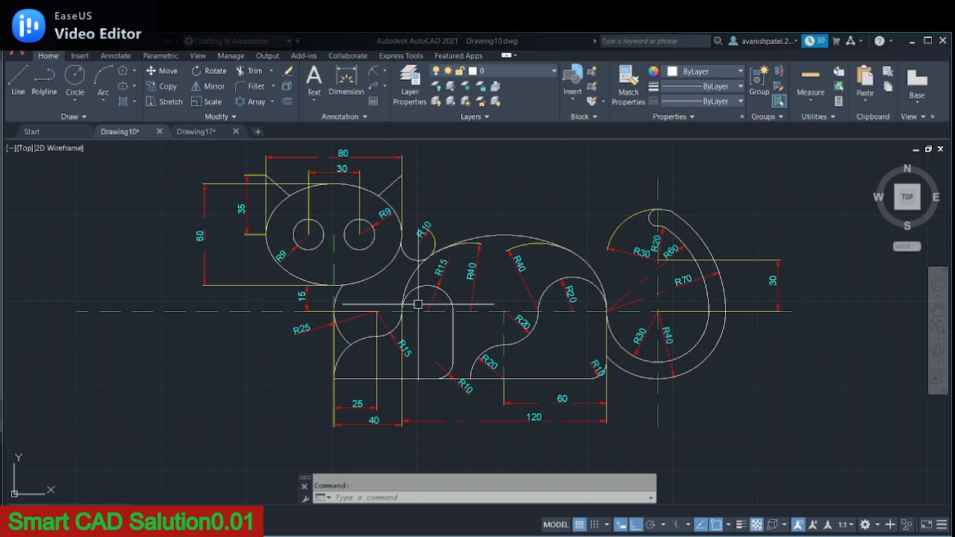
pyautogui.click(206, 134)
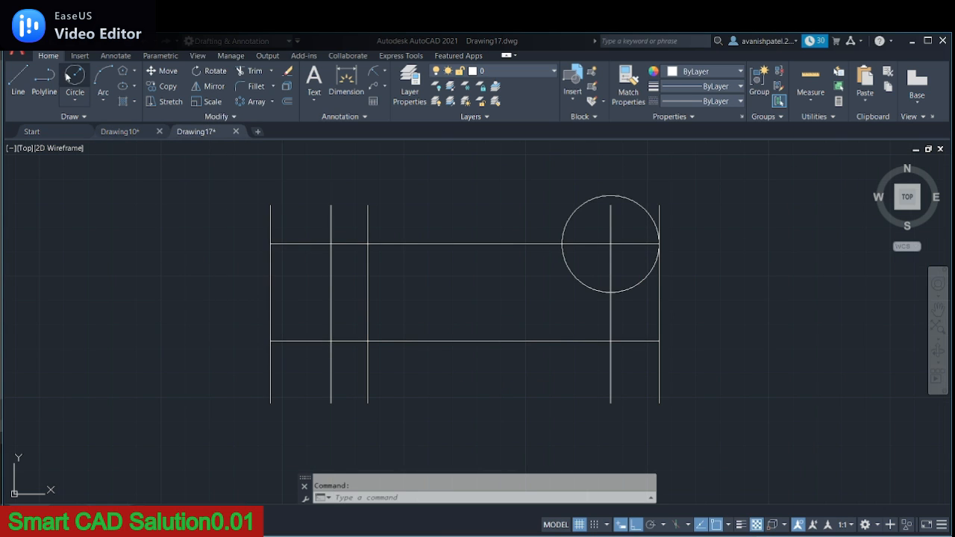
pyautogui.click(73, 76)
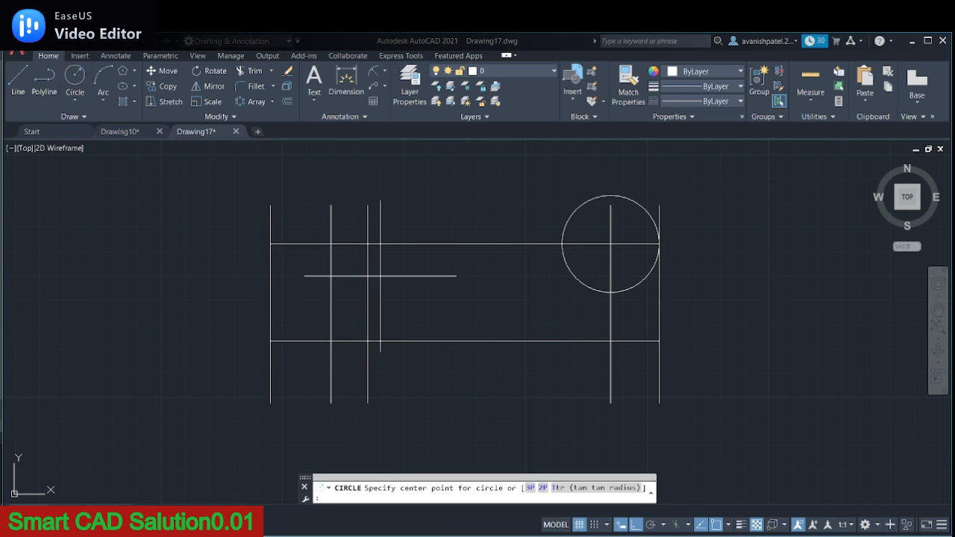
pyautogui.click(330, 340)
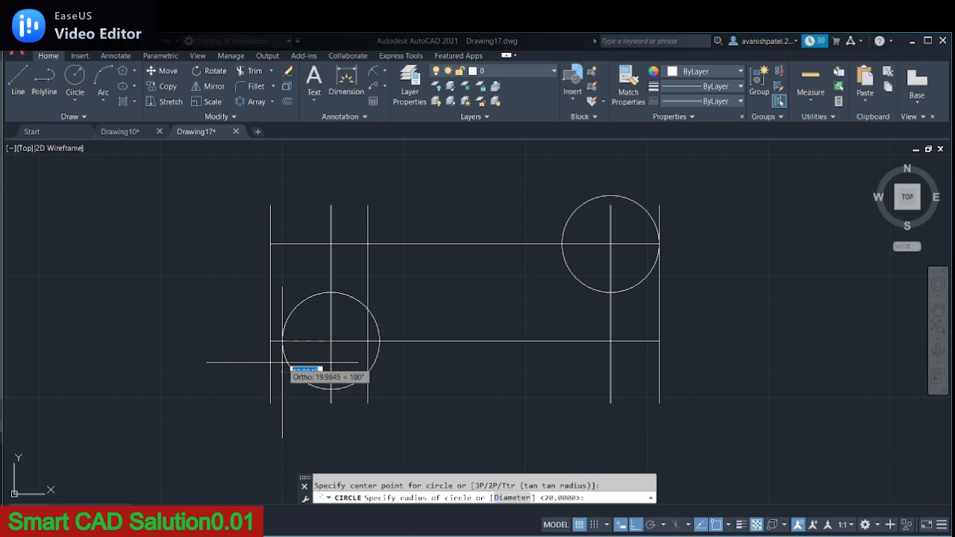
pyautogui.press('Return')
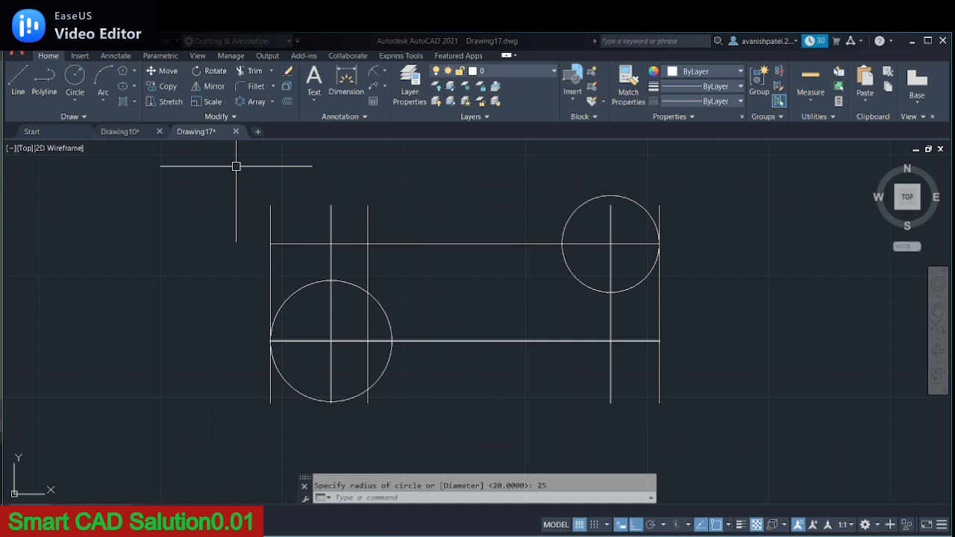
# Draw a circle of radius 15 centred where the upper horizontal line meets the second vertical line from the left.
pyautogui.click(75, 75)
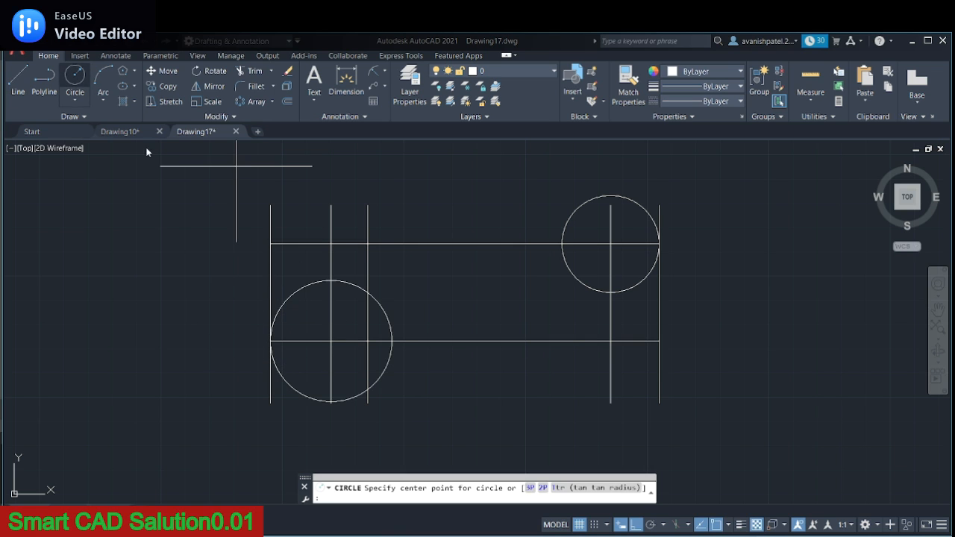
pyautogui.click(331, 243)
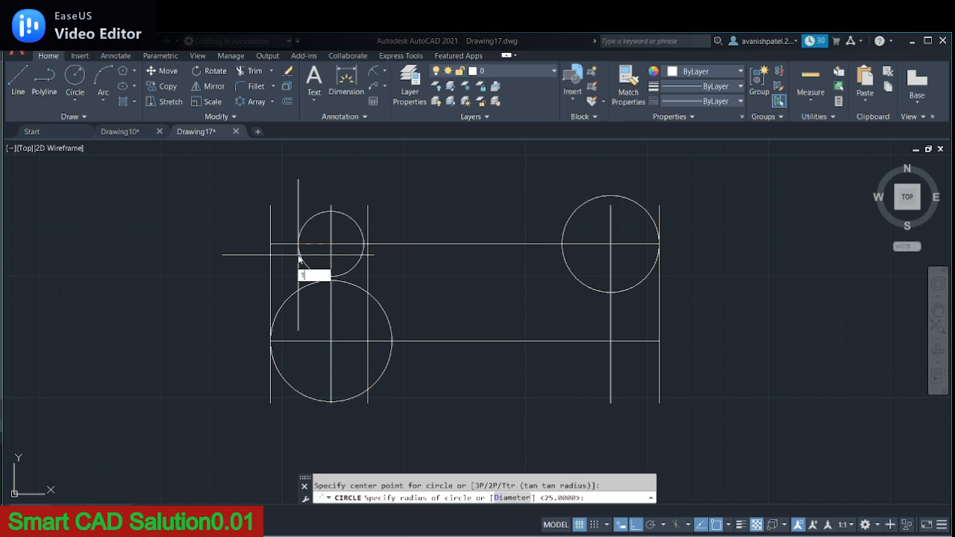
pyautogui.write('15')
pyautogui.press('Return')
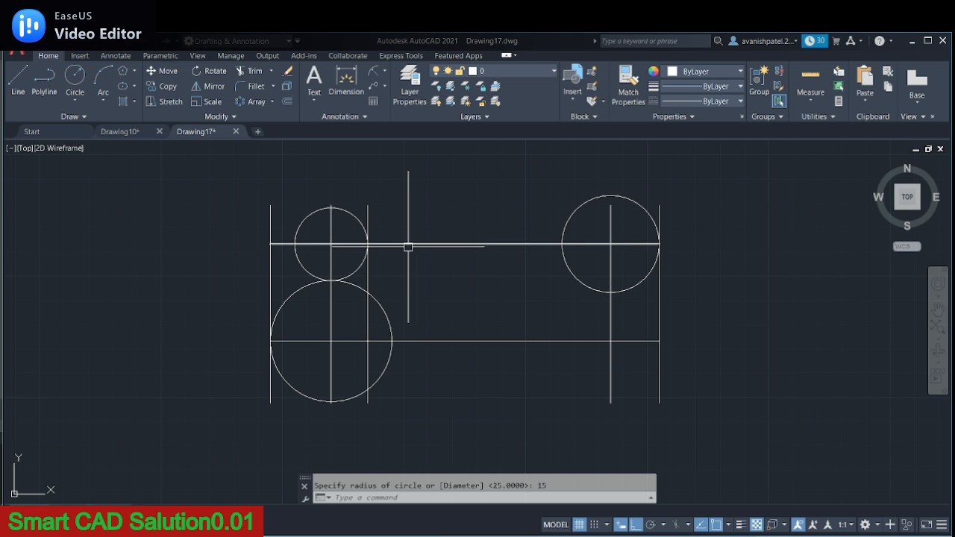
# Offset the third vertical line from the left 15 units to the right, using the Through option.
pyautogui.click(366, 215)
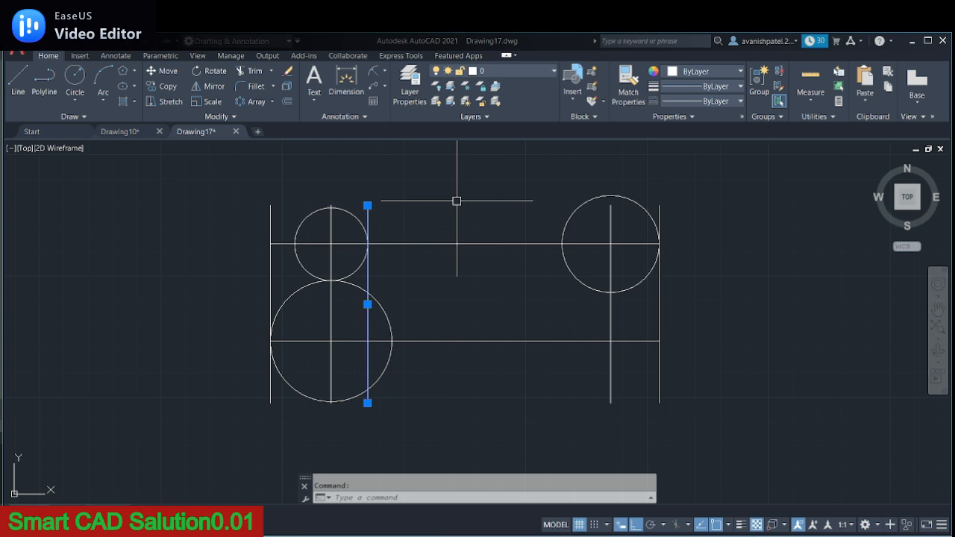
pyautogui.press('Return')
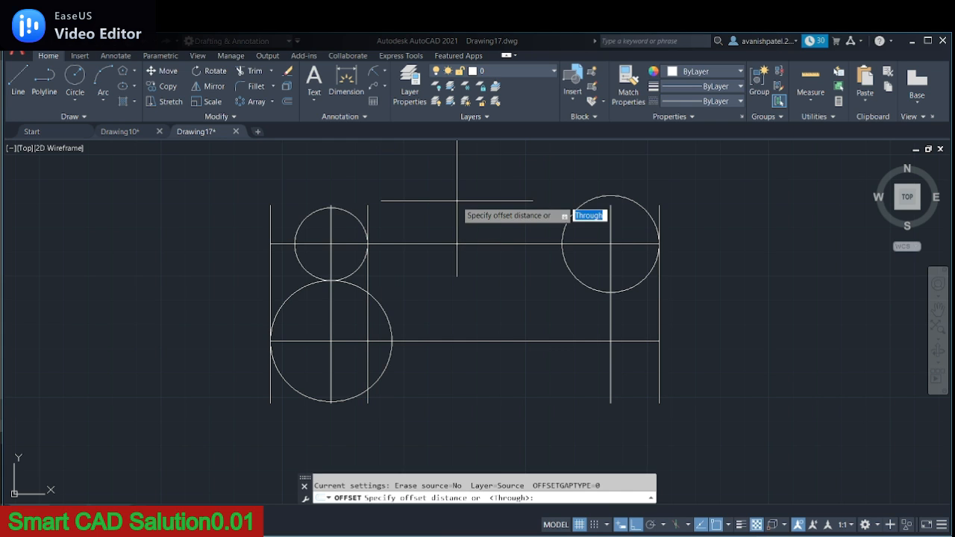
pyautogui.press('Return')
pyautogui.write('15')
pyautogui.press('Return')
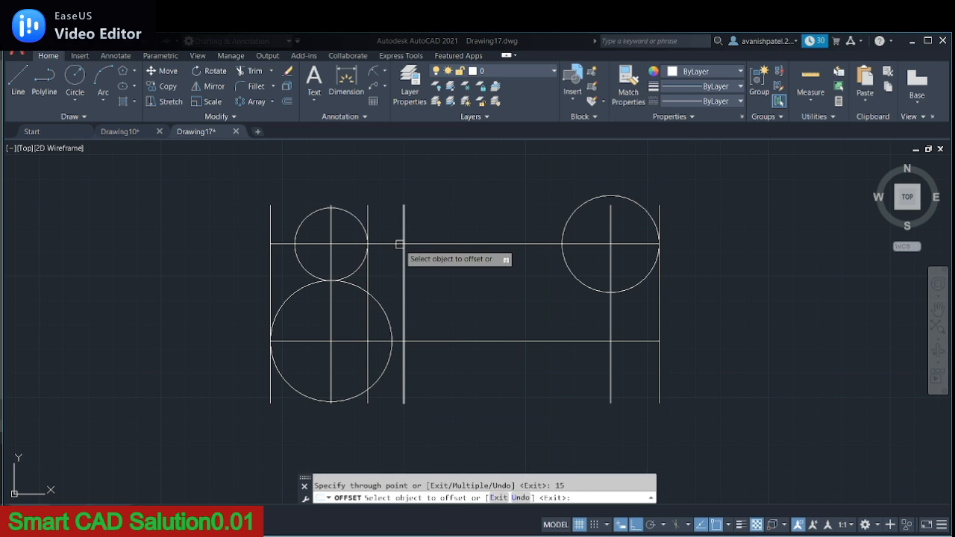
# Draw a circle of radius 15 centred where the new offset line meets the upper horizontal line.
pyautogui.click(75, 78)
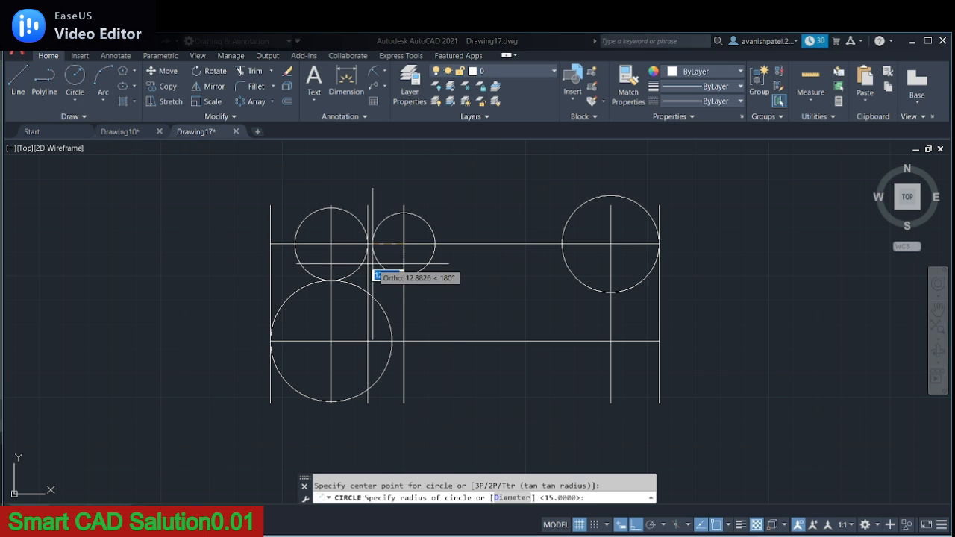
pyautogui.press('Return')
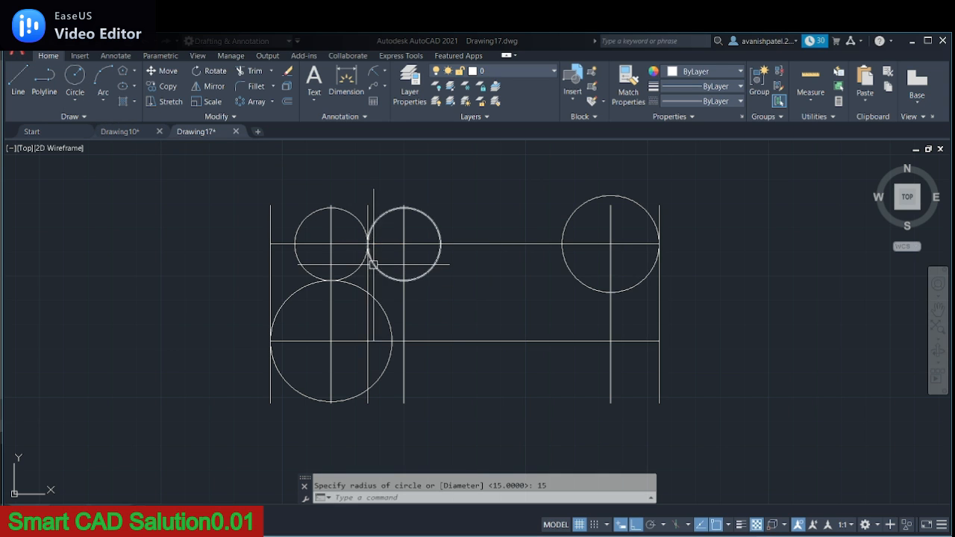
pyautogui.rightClick(485, 180)
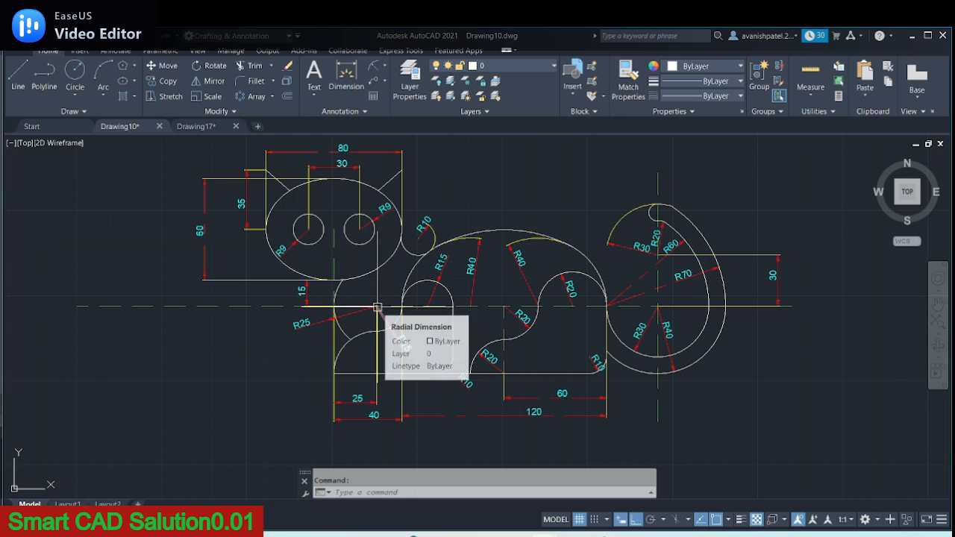
# In Drawing17, draw a circle of radius 25 concentric with the left radius 15 circle on the upper horizontal line.
pyautogui.click(210, 126)
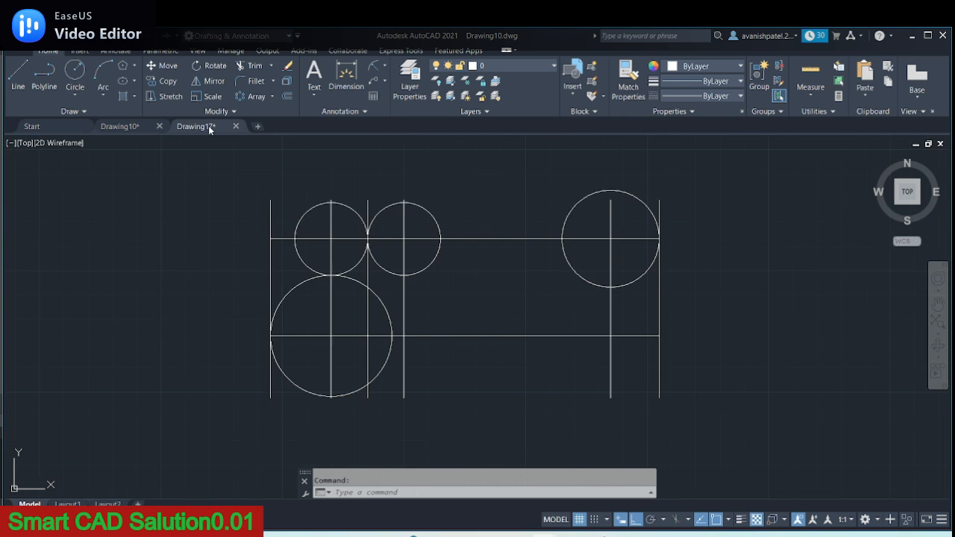
pyautogui.click(73, 72)
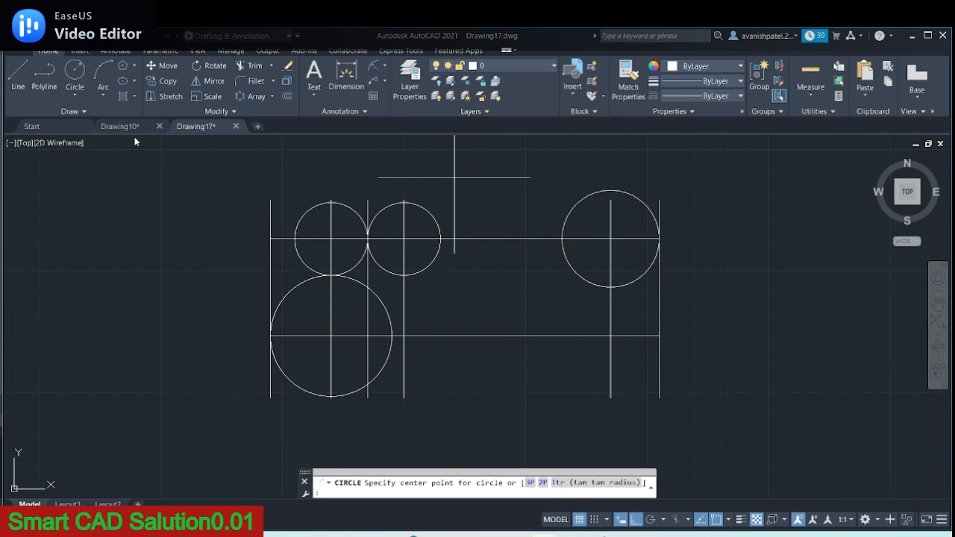
pyautogui.click(331, 238)
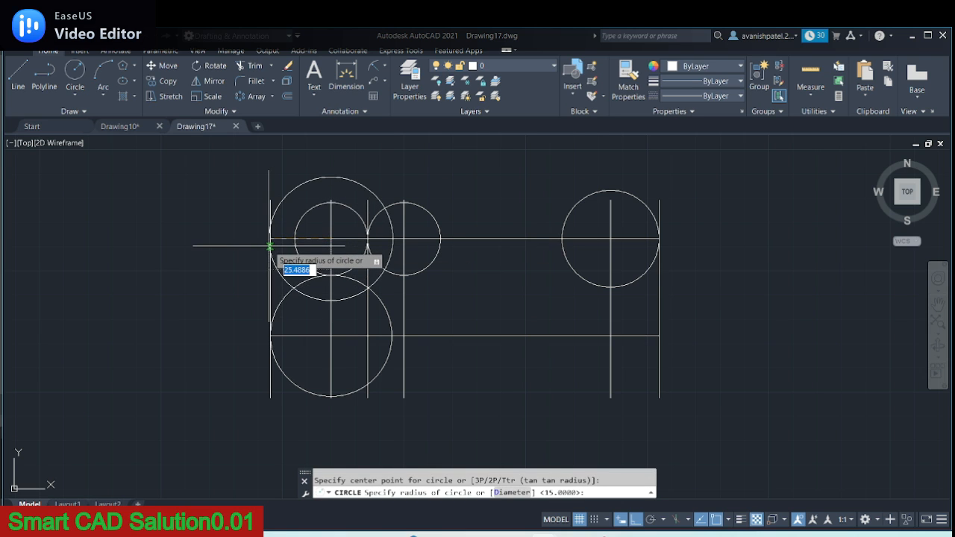
pyautogui.write('25')
pyautogui.press('Return')
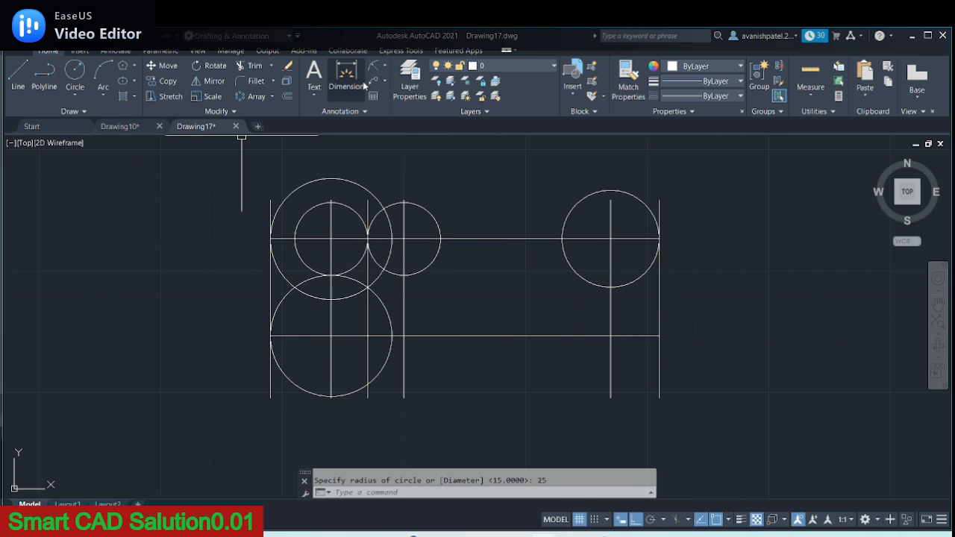
# Trim the overlapping arcs of the two radius 25 circles and the lower half of the right radius 15 circle.
pyautogui.click(249, 66)
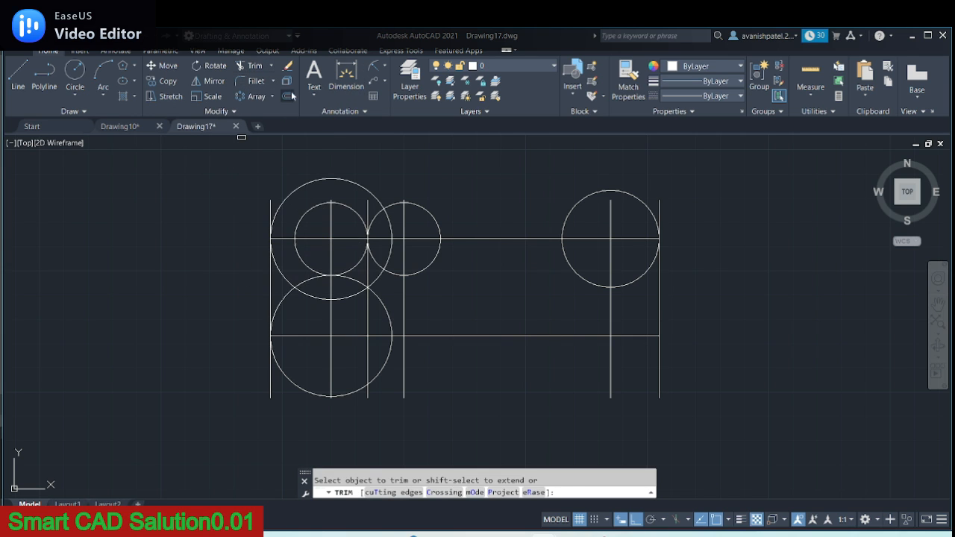
pyautogui.click(345, 282)
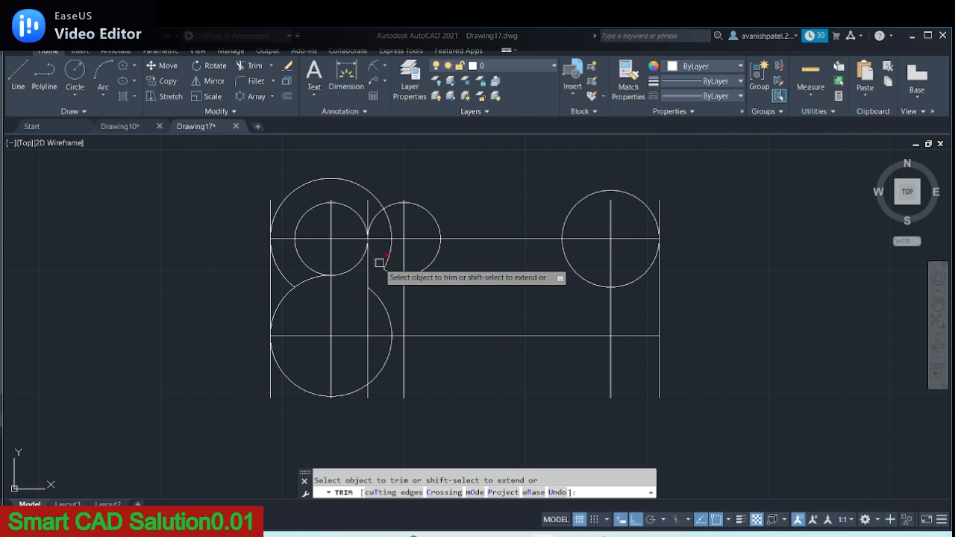
pyautogui.click(382, 222)
pyautogui.click(389, 222)
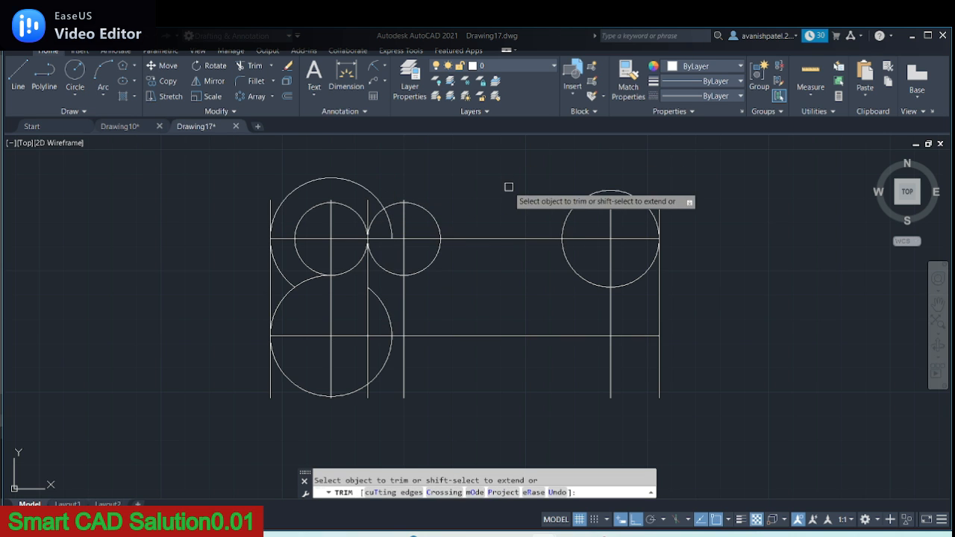
pyautogui.scroll(2, 447, 329)
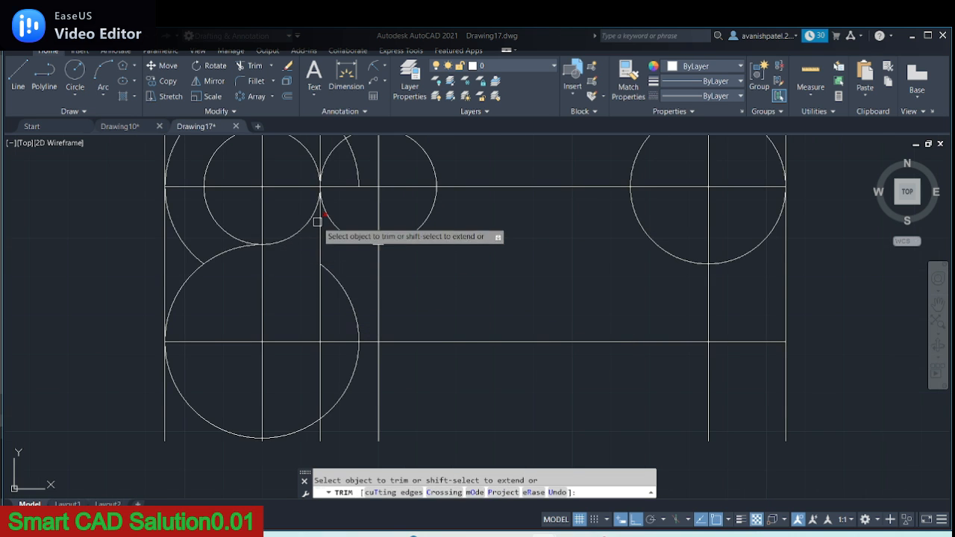
pyautogui.click(338, 231)
pyautogui.click(433, 206)
pyautogui.scroll(-2, 306, 145)
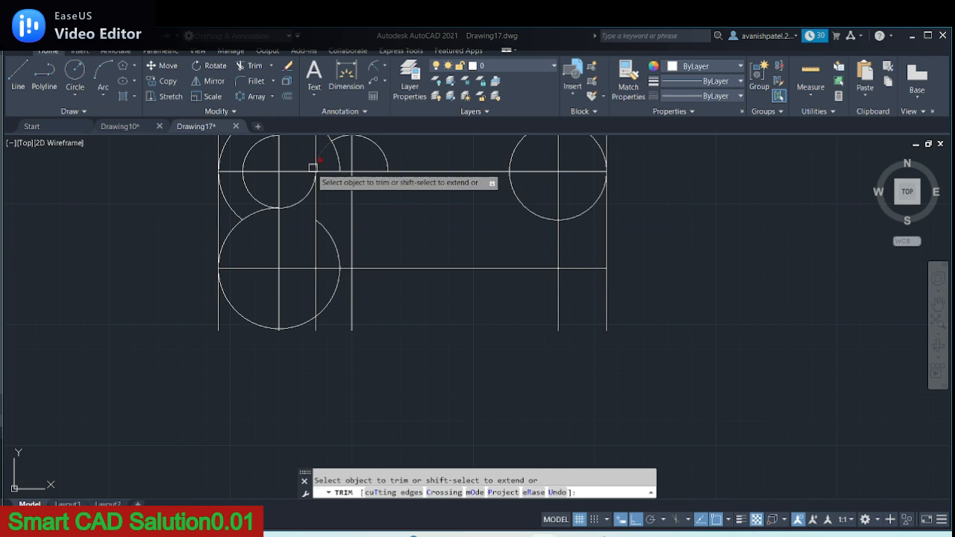
# Trim the left radius 15 circle to its lower-right quarter and the lower radius 25 circle to its upper-left quarter, and end Trim.
pyautogui.click(248, 185)
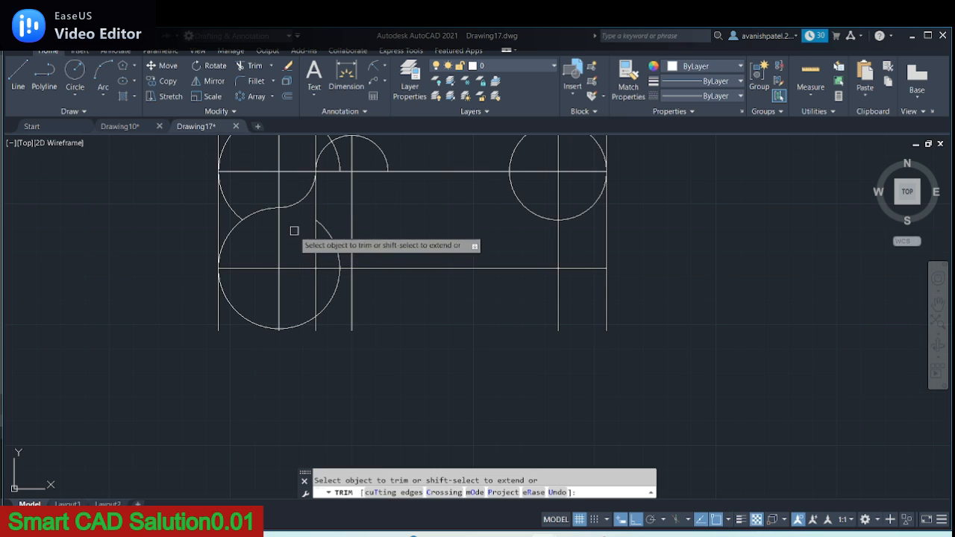
pyautogui.click(330, 234)
pyautogui.click(237, 304)
pyautogui.click(296, 325)
pyautogui.click(337, 288)
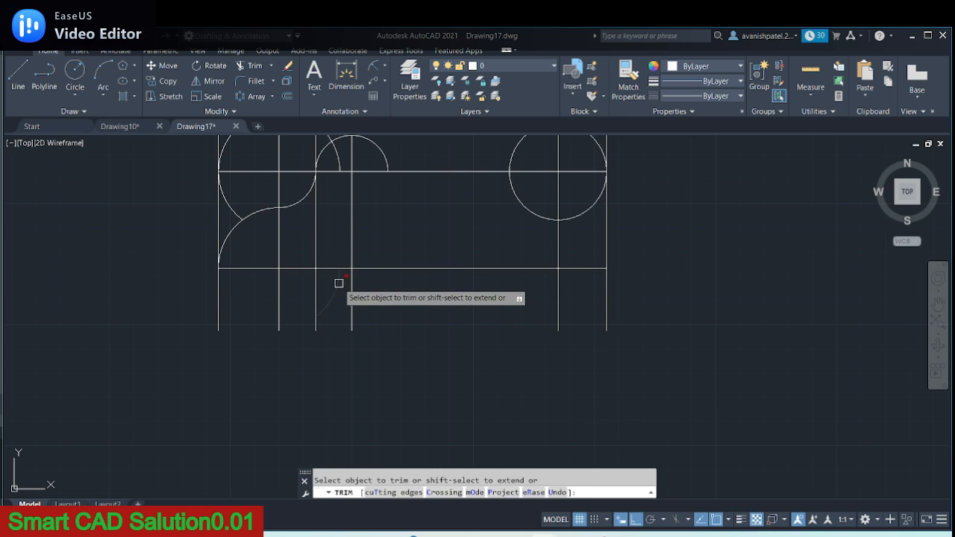
pyautogui.rightClick(336, 283)
pyautogui.click(366, 292)
pyautogui.scroll(-3, 343, 291)
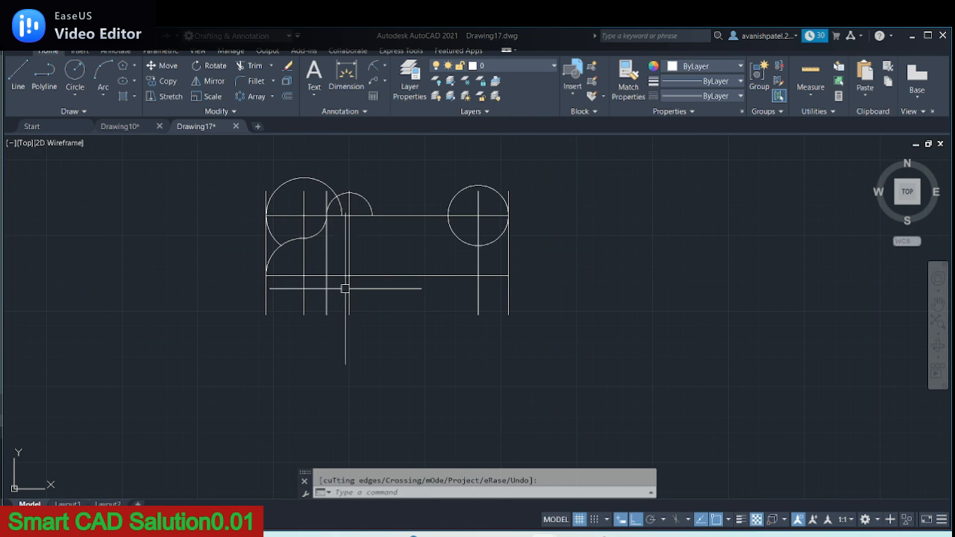
# Check the front leg in Drawing10, and in Drawing17 draw a vertical line from the radius 15 arch's right end to the lower horizontal line.
pyautogui.click(144, 125)
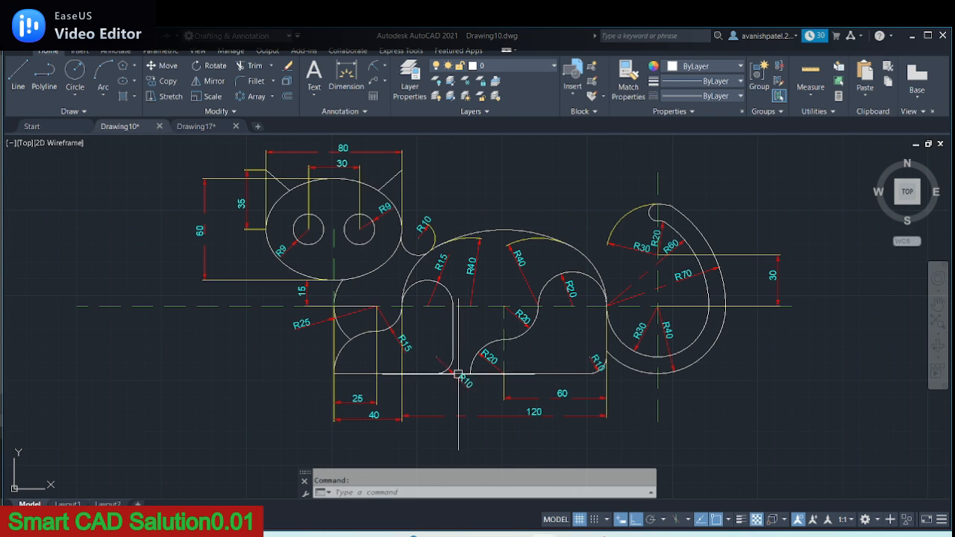
pyautogui.click(198, 128)
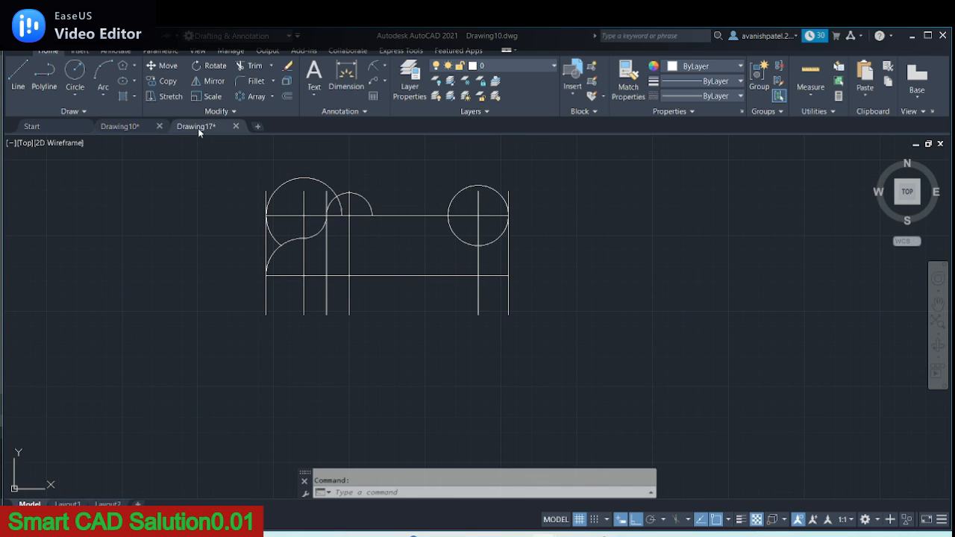
pyautogui.click(18, 72)
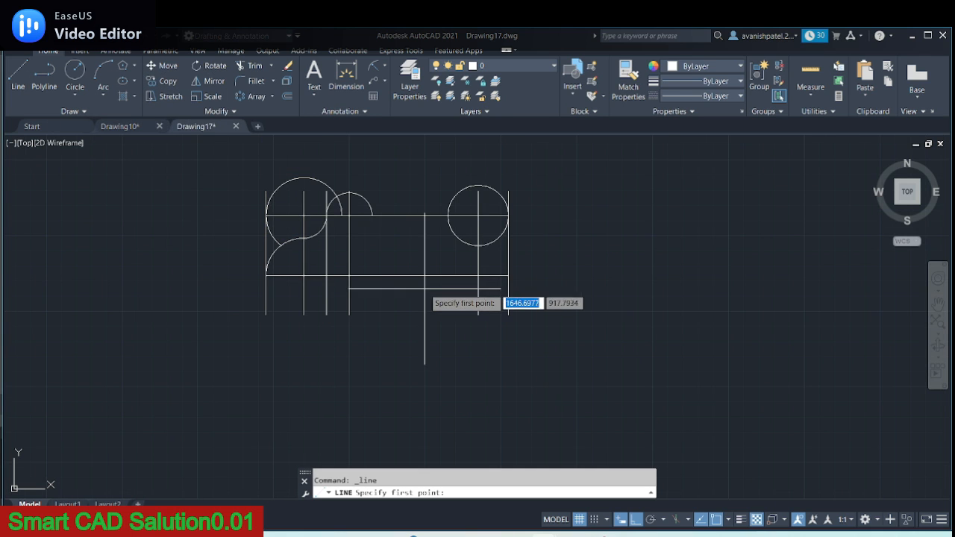
pyautogui.click(372, 214)
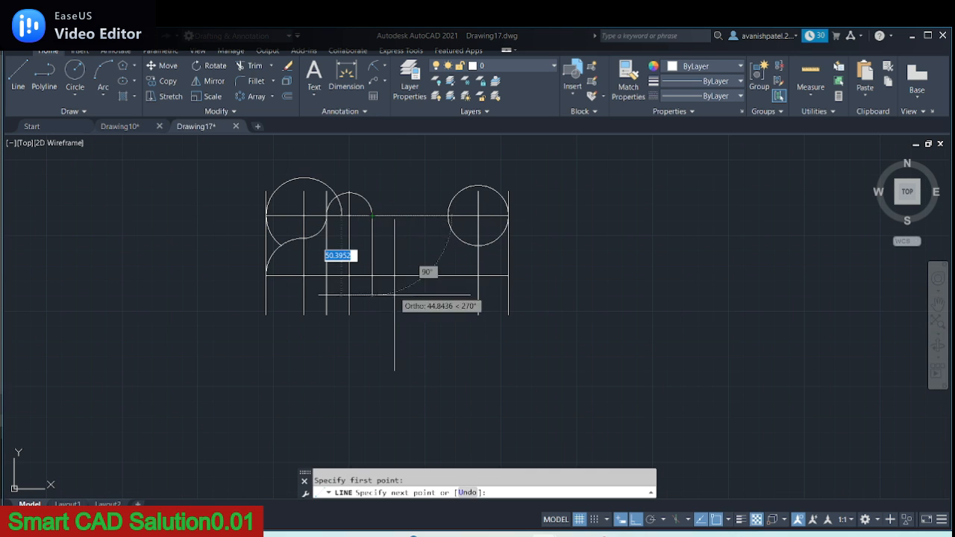
pyautogui.click(371, 278)
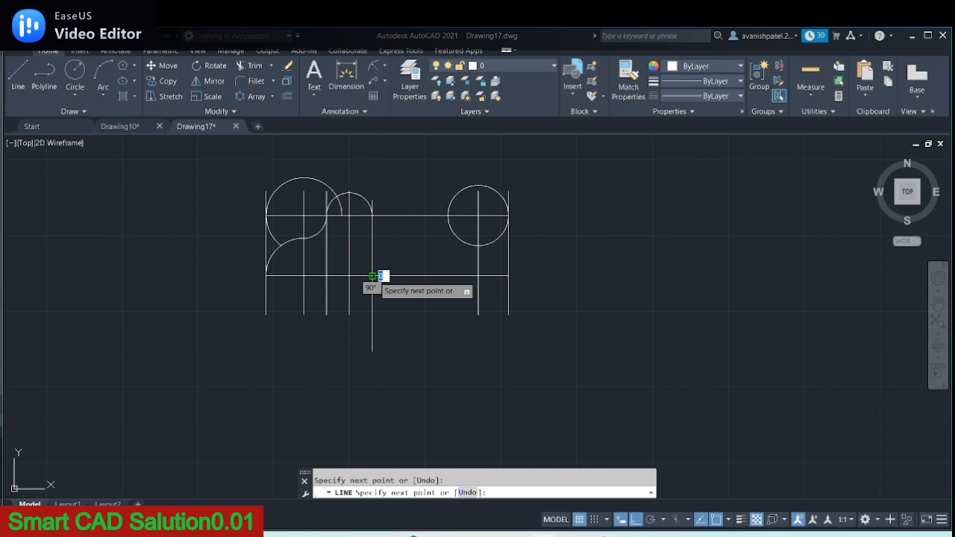
# End the line and fillet the corner between the arch's right vertical line and the lower horizontal line with radius 10.
pyautogui.press('Return')
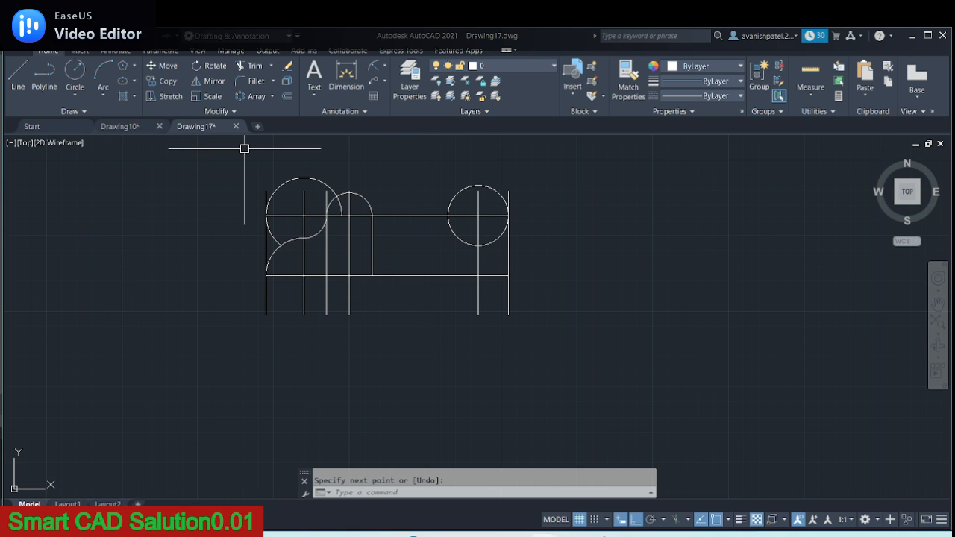
pyautogui.press('Return')
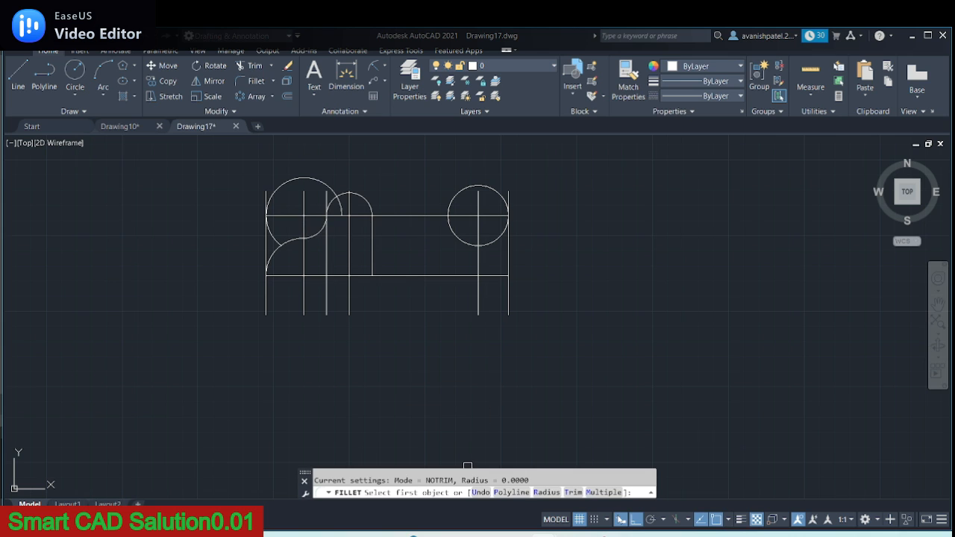
pyautogui.click(546, 492)
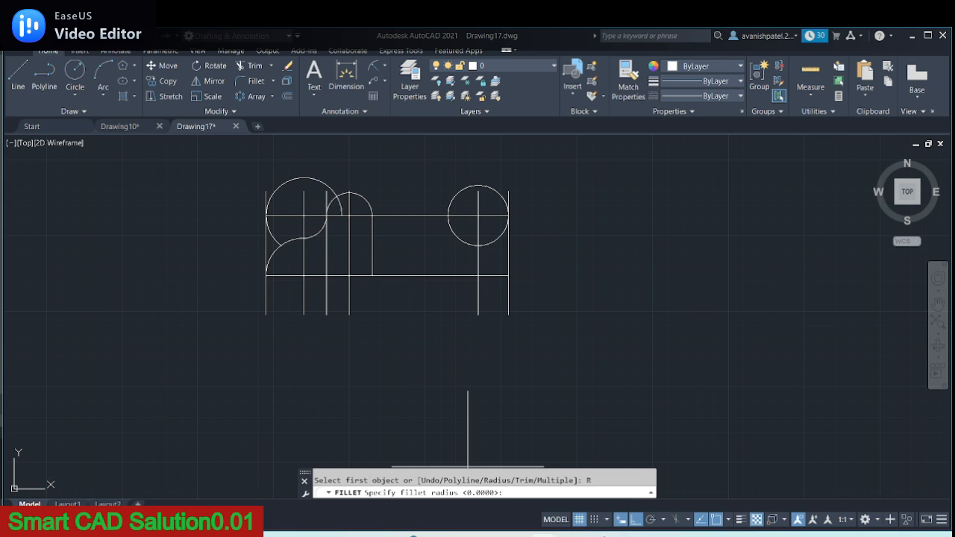
pyautogui.write('10')
pyautogui.press('Return')
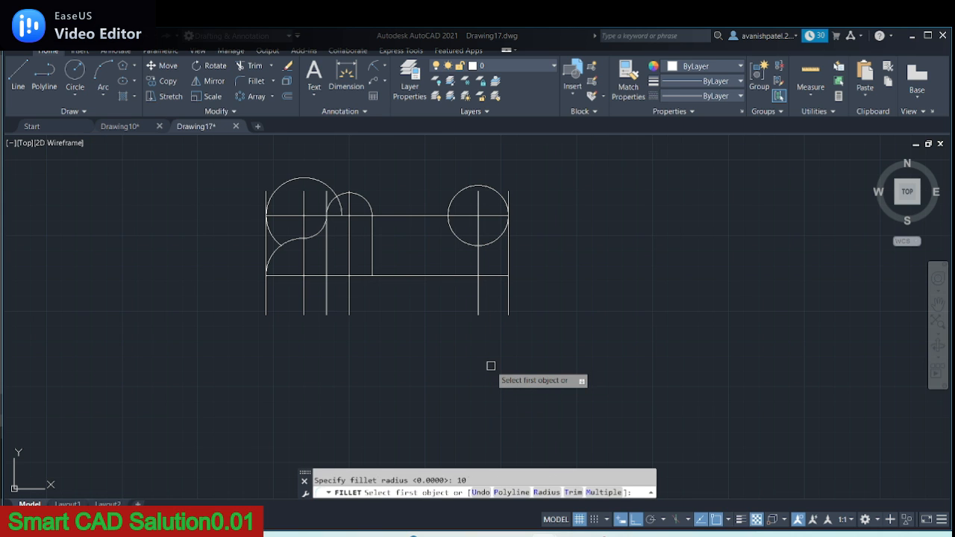
pyautogui.click(369, 258)
pyautogui.click(358, 275)
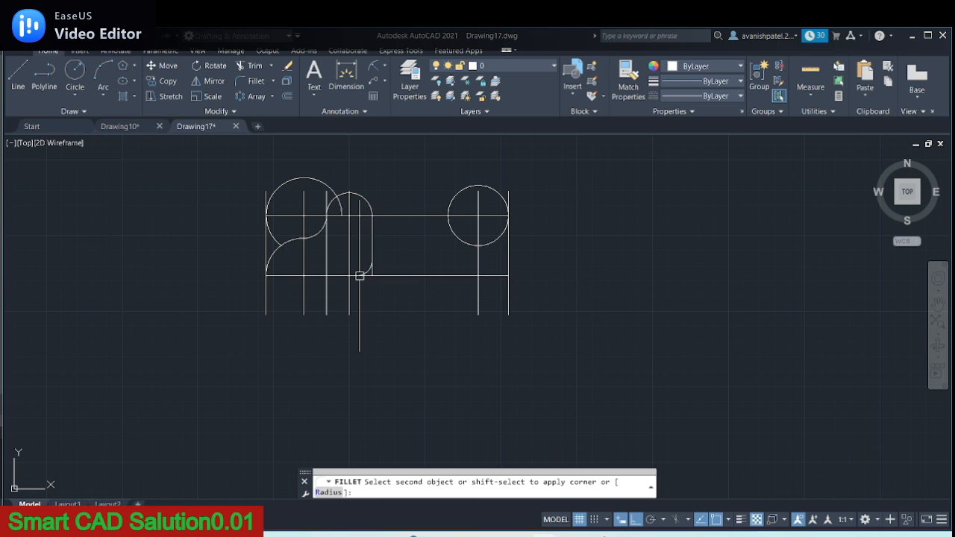
# Trim the leftover end of the front leg's vertical line beyond the radius 10 fillet, and end Trim.
pyautogui.click(249, 67)
pyautogui.scroll(4, 400, 250)
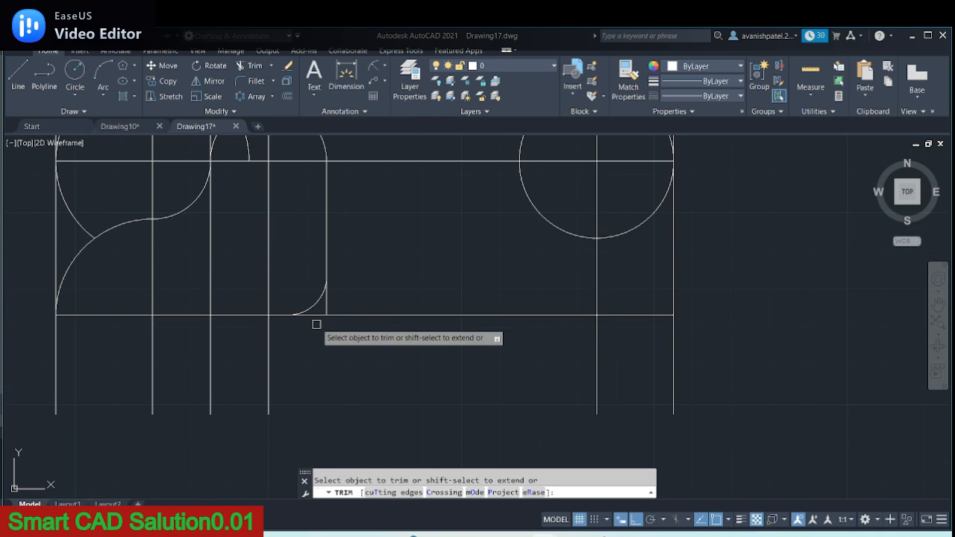
pyautogui.click(326, 298)
pyautogui.rightClick(425, 256)
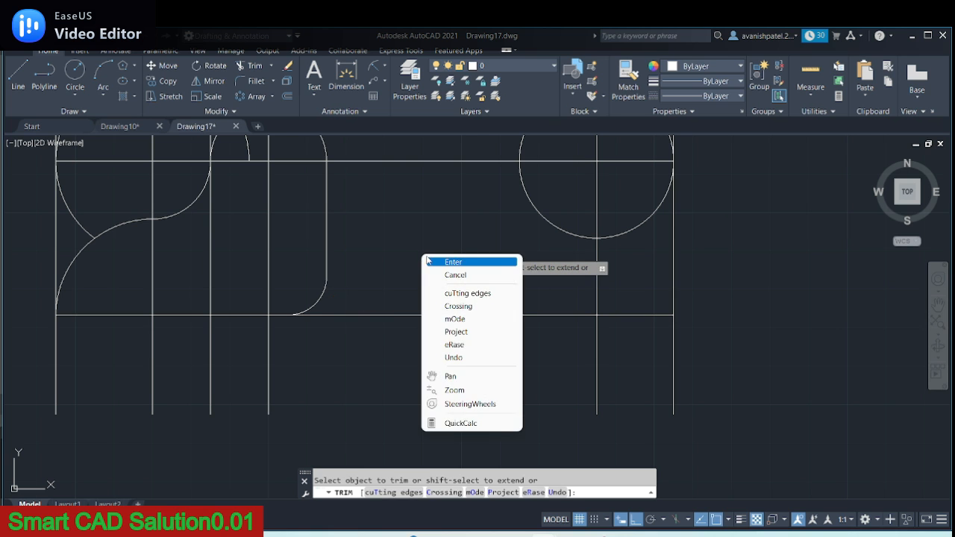
pyautogui.click(430, 262)
pyautogui.scroll(-5, 430, 264)
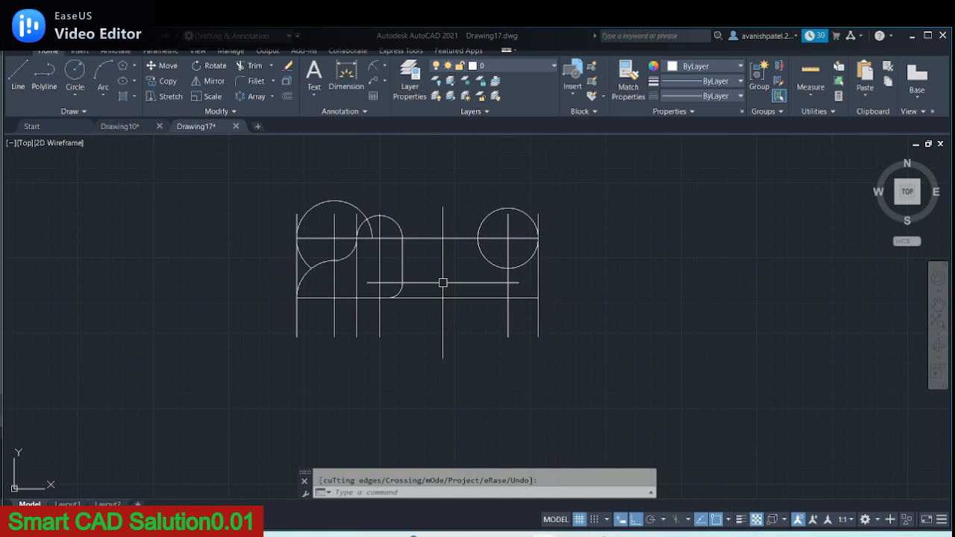
# Trim the end of the upper radius 25 arc that lies inside the radius 15 arch, and end Trim.
pyautogui.click(256, 66)
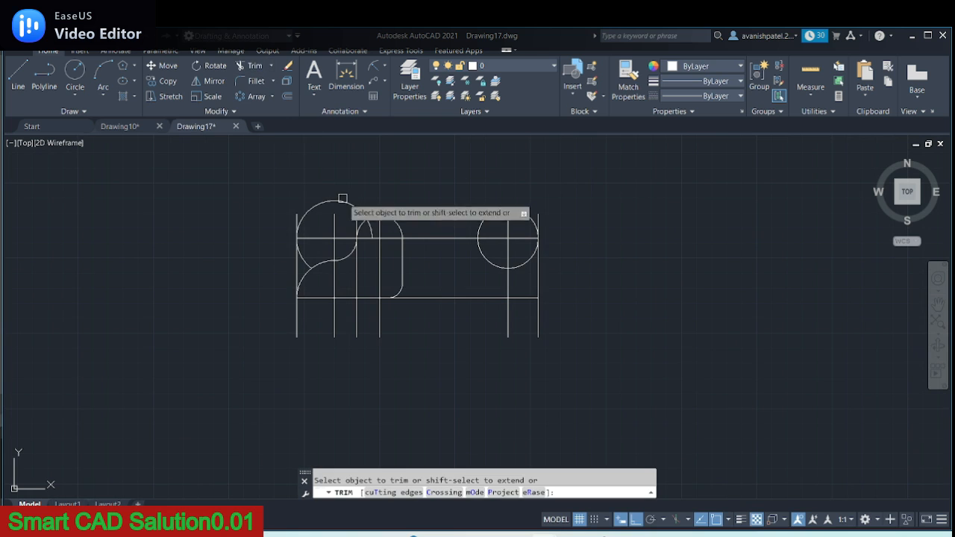
pyautogui.rightClick(371, 186)
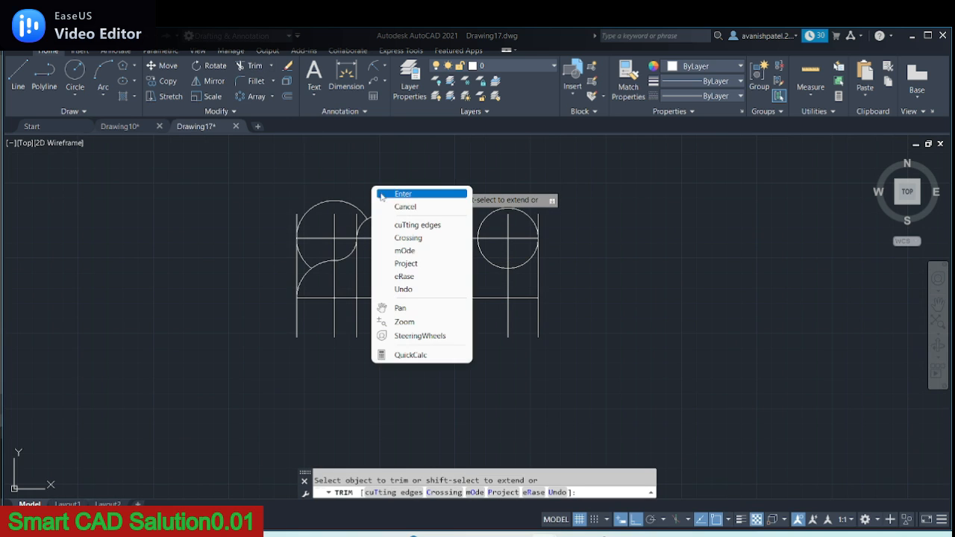
pyautogui.click(402, 194)
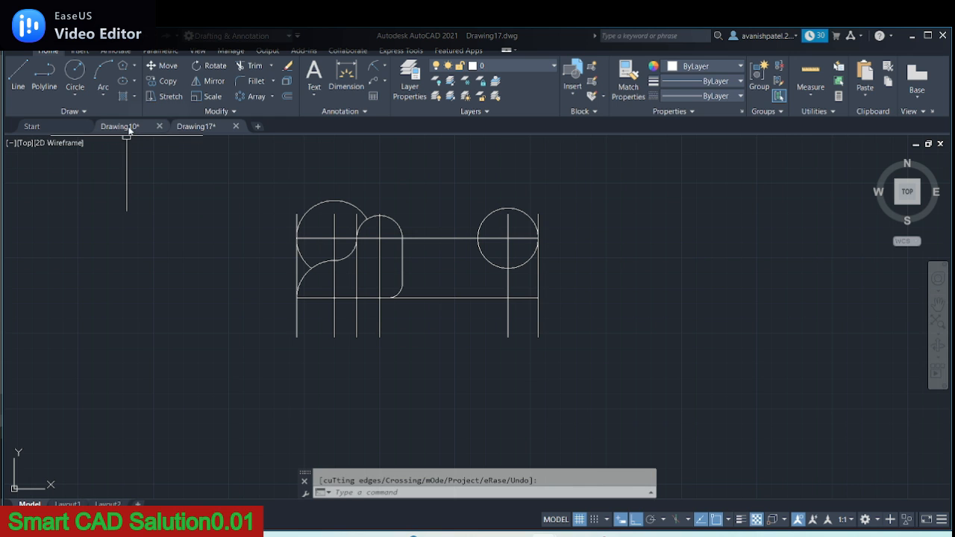
# Check the rear leg's dimensions in Drawing10, and in Drawing17 offset the rightmost vertical line 60 to the left.
pyautogui.click(128, 128)
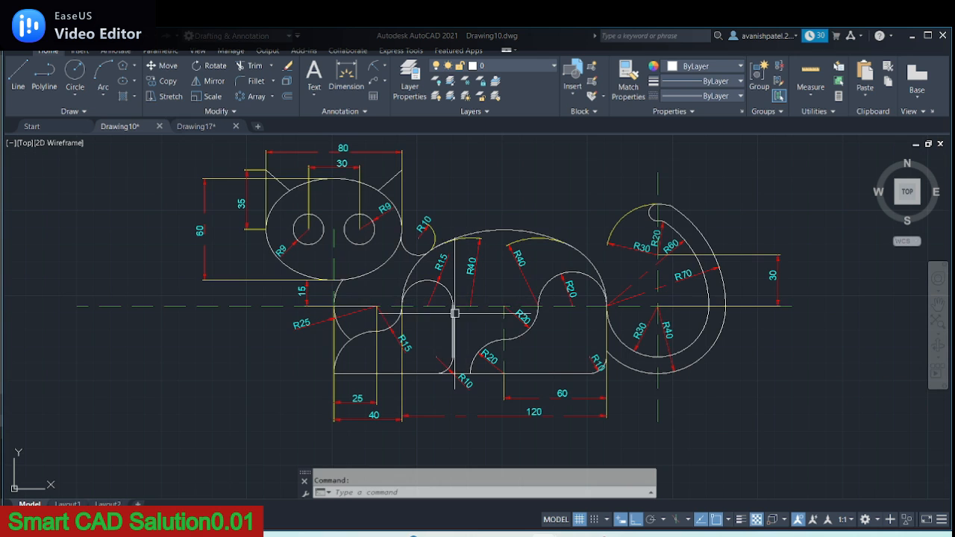
pyautogui.click(561, 287)
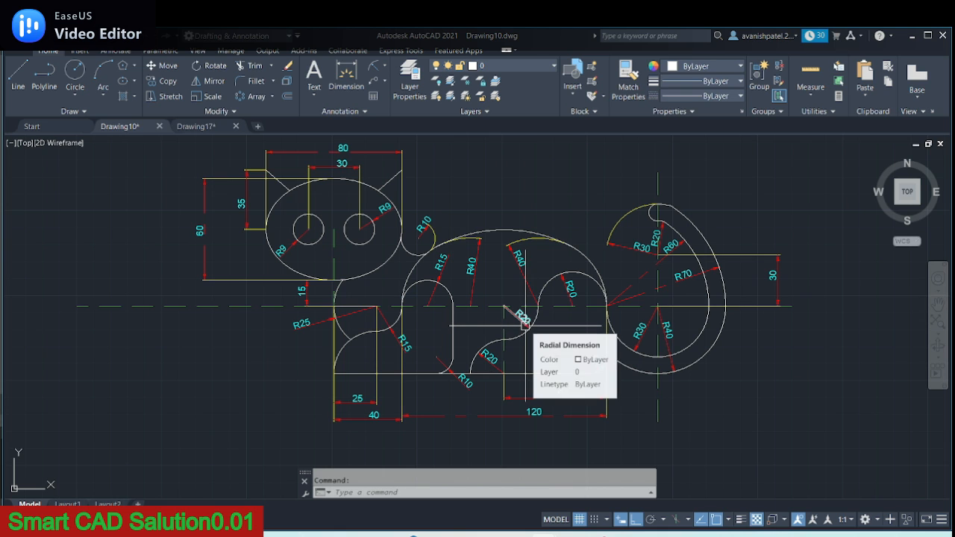
pyautogui.click(524, 323)
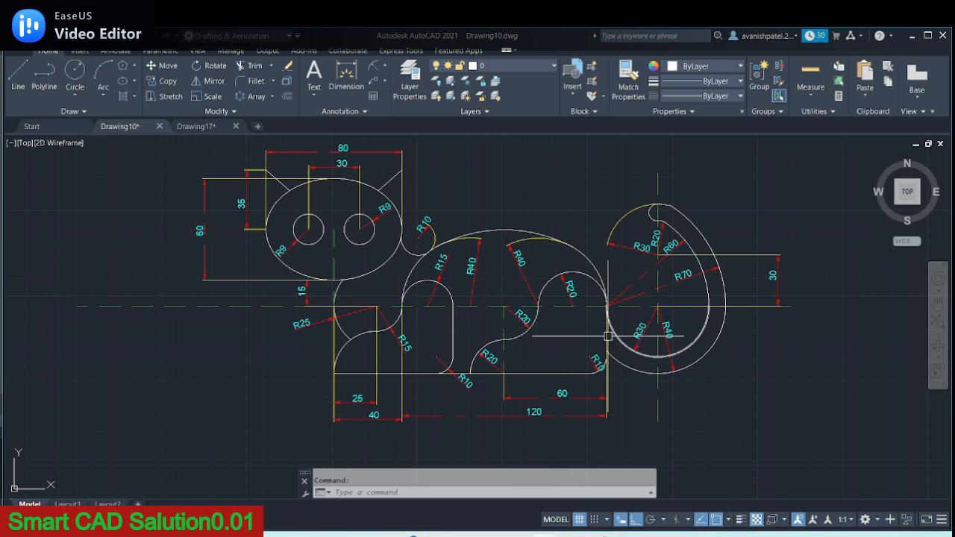
pyautogui.click(186, 126)
pyautogui.click(553, 268)
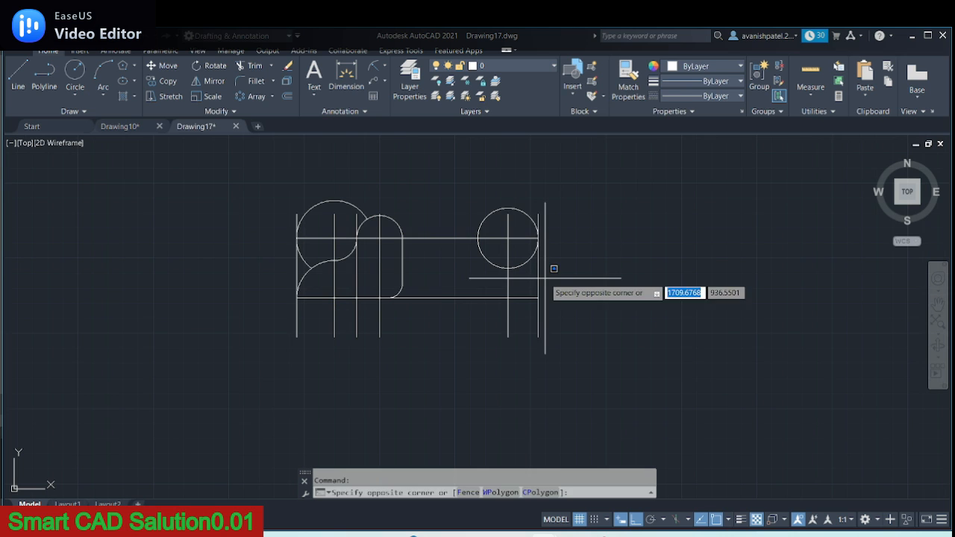
pyautogui.click(576, 274)
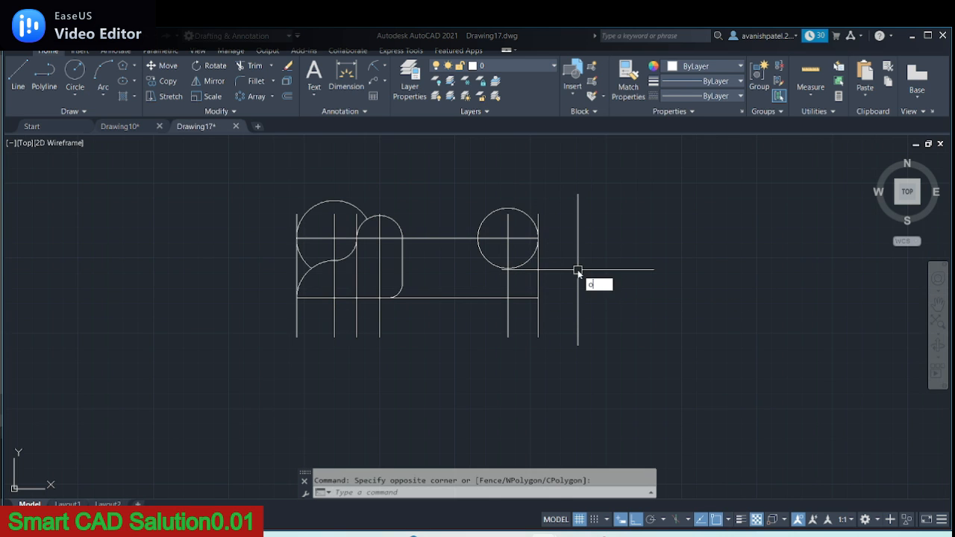
pyautogui.write('o')
pyautogui.press('Return')
pyautogui.press('Return')
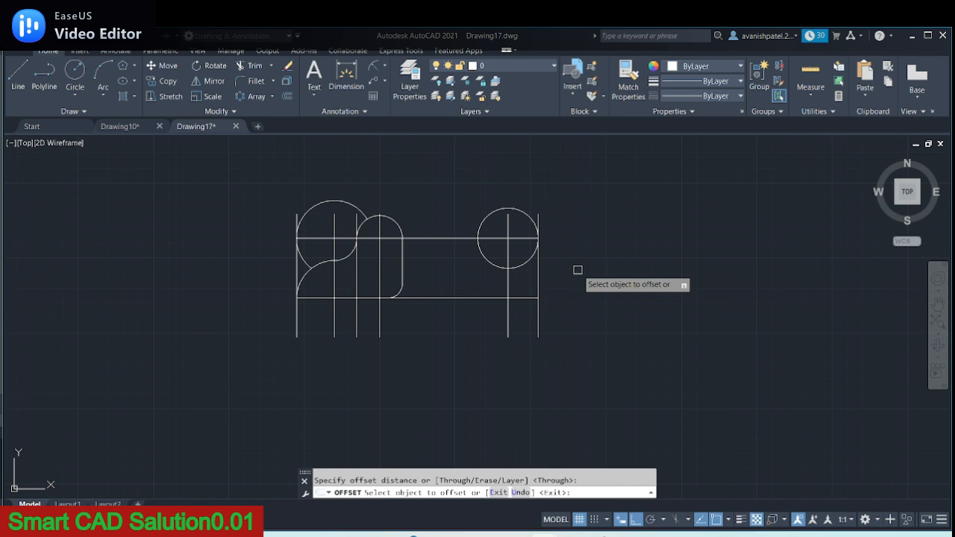
pyautogui.click(536, 272)
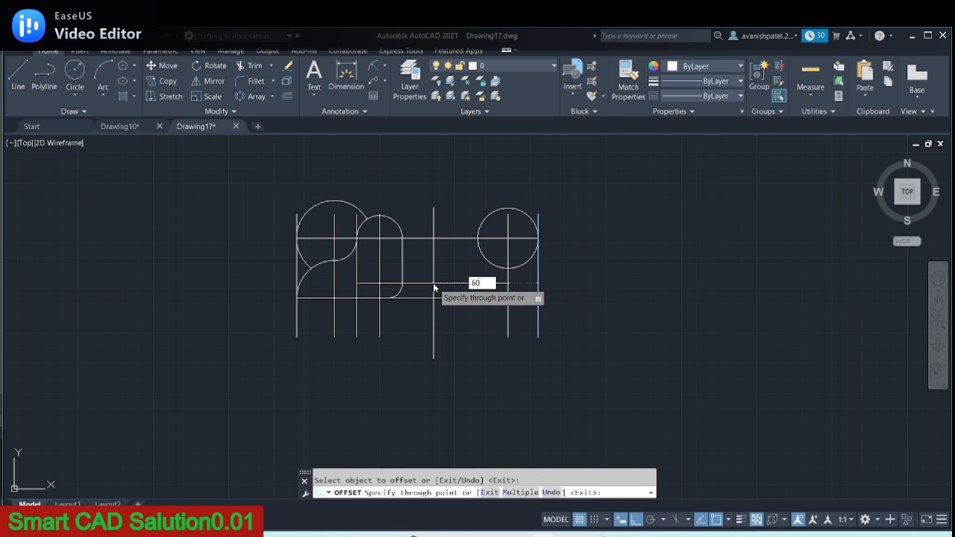
pyautogui.press('Return')
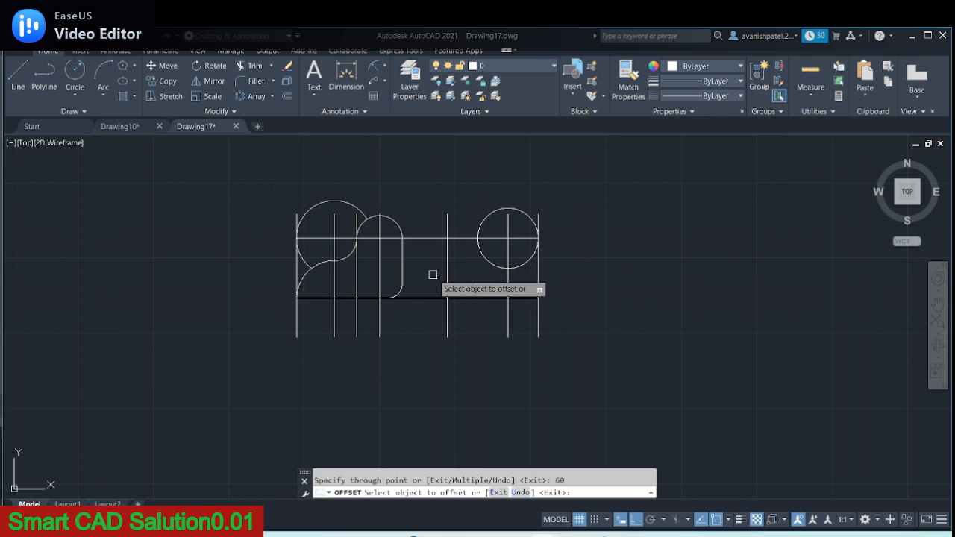
pyautogui.rightClick(468, 201)
pyautogui.click(478, 209)
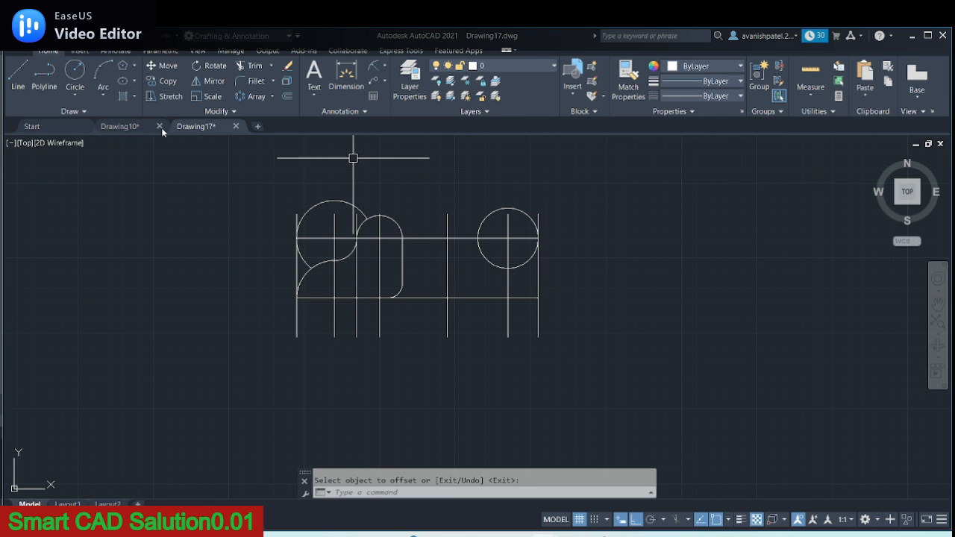
# Check the rear leg arcs in Drawing10, and in Drawing17 draw radius 20 circles where the offset line crosses the upper and lower horizontal lines.
pyautogui.click(125, 129)
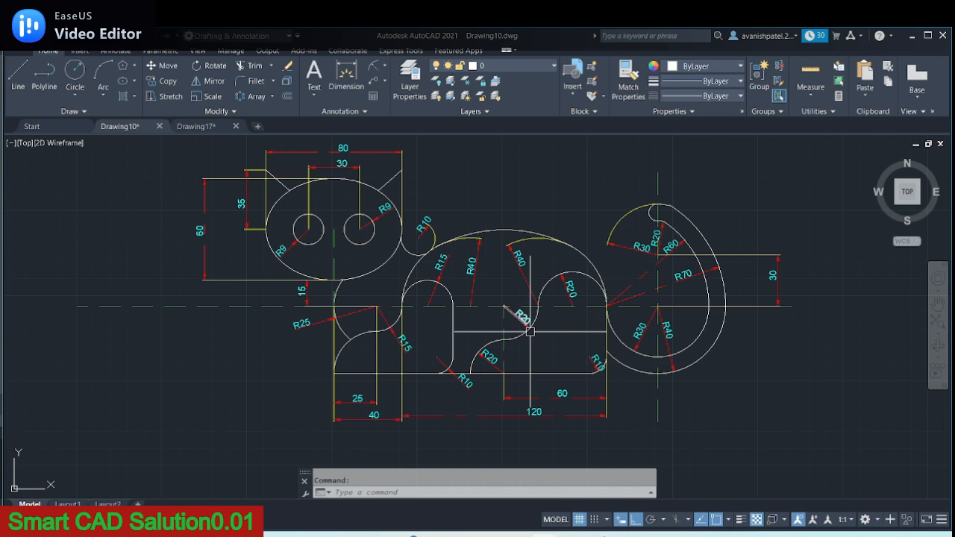
pyautogui.click(210, 126)
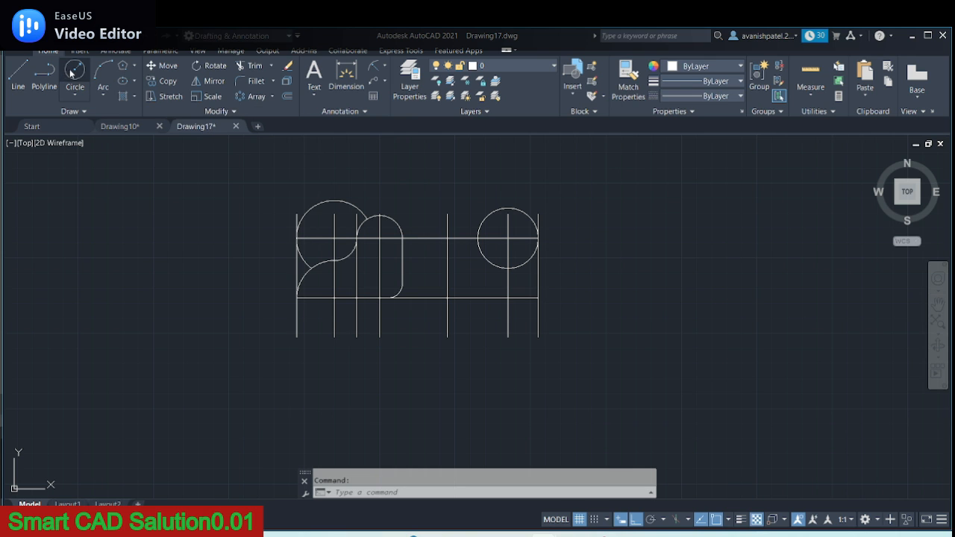
pyautogui.click(72, 72)
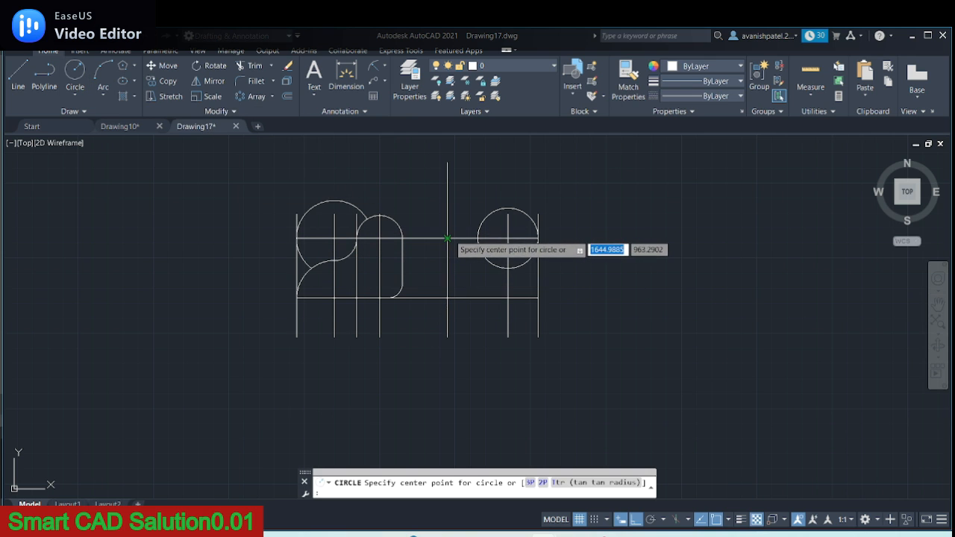
pyautogui.click(447, 239)
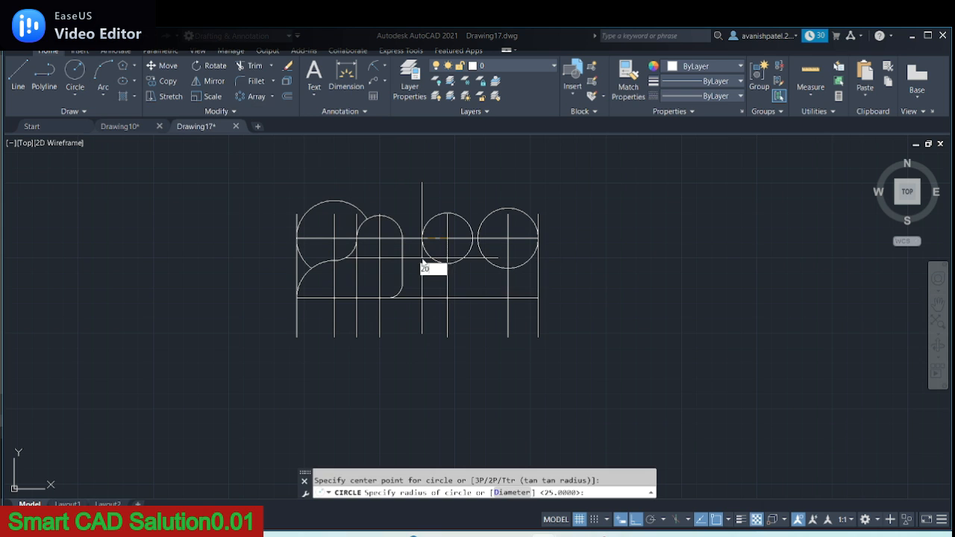
pyautogui.press('Return')
pyautogui.press('Return')
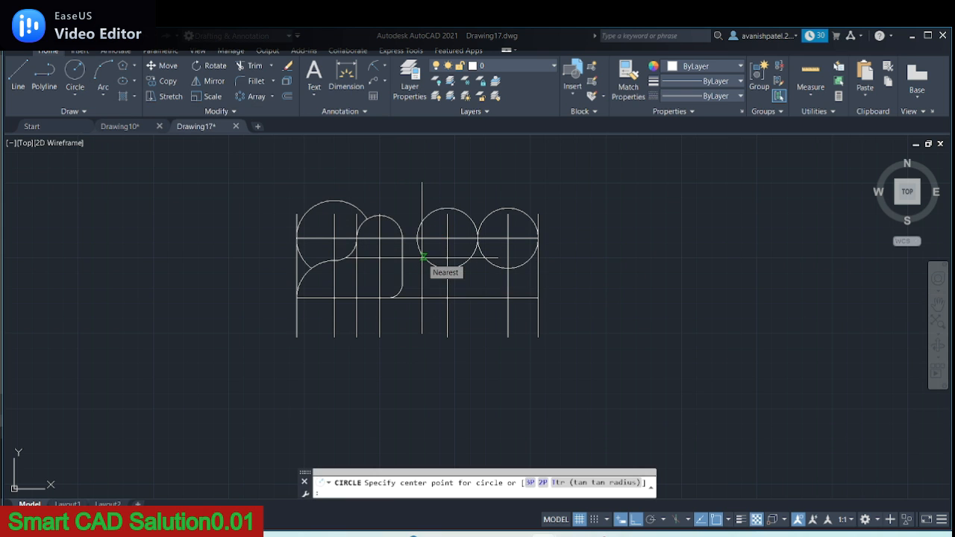
pyautogui.click(446, 299)
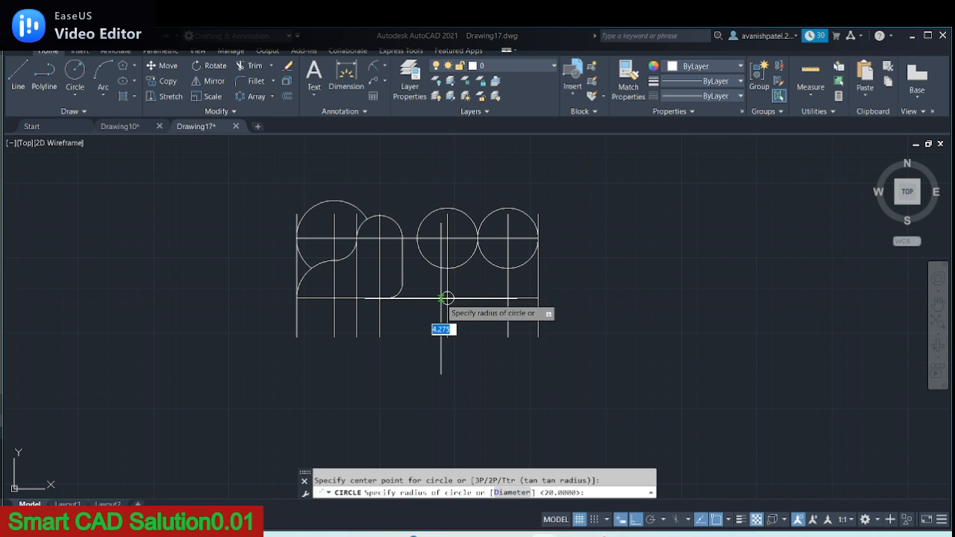
pyautogui.write('20')
pyautogui.press('Return')
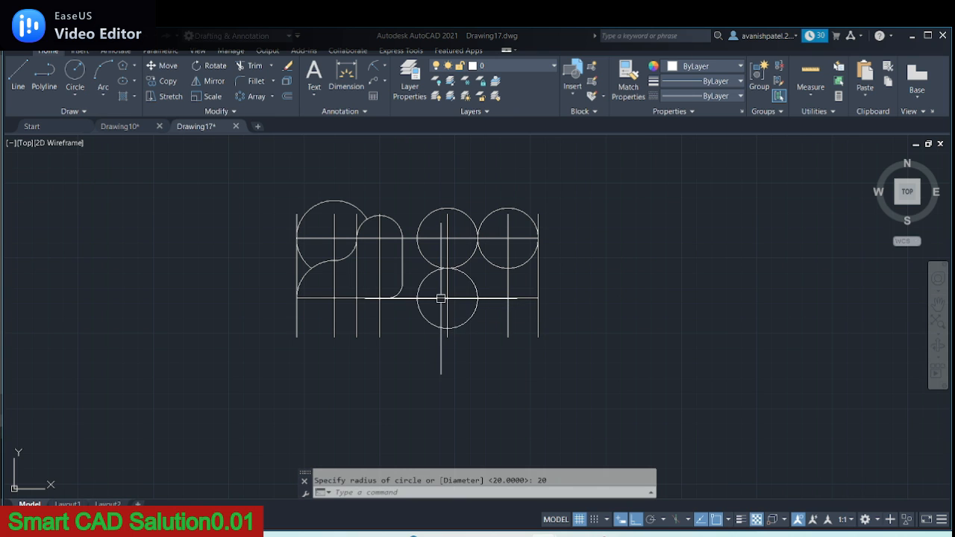
# Trim the three radius 20 circles to the right one's upper half, the upper-left one's lower-right quarter and the lower one's upper-left quarter.
pyautogui.click(248, 66)
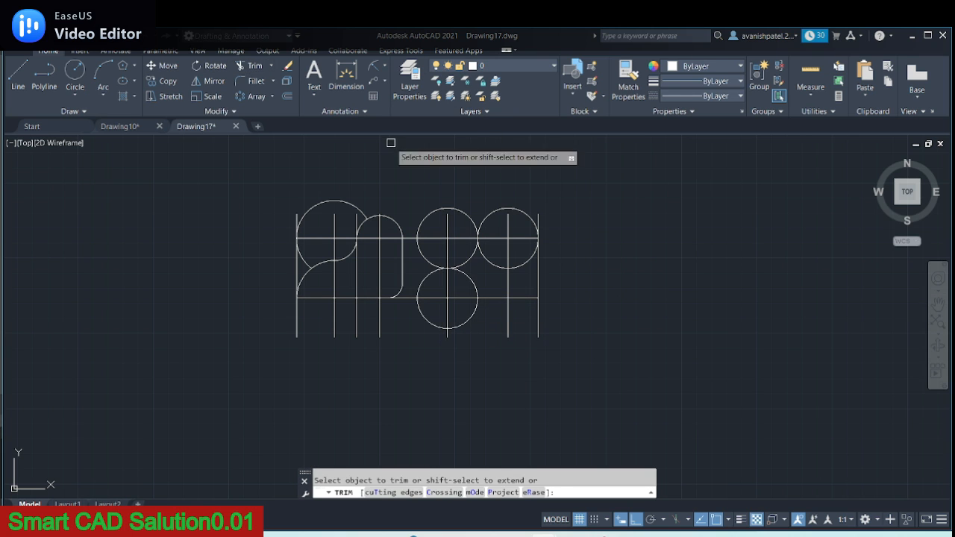
pyautogui.click(442, 207)
pyautogui.click(484, 262)
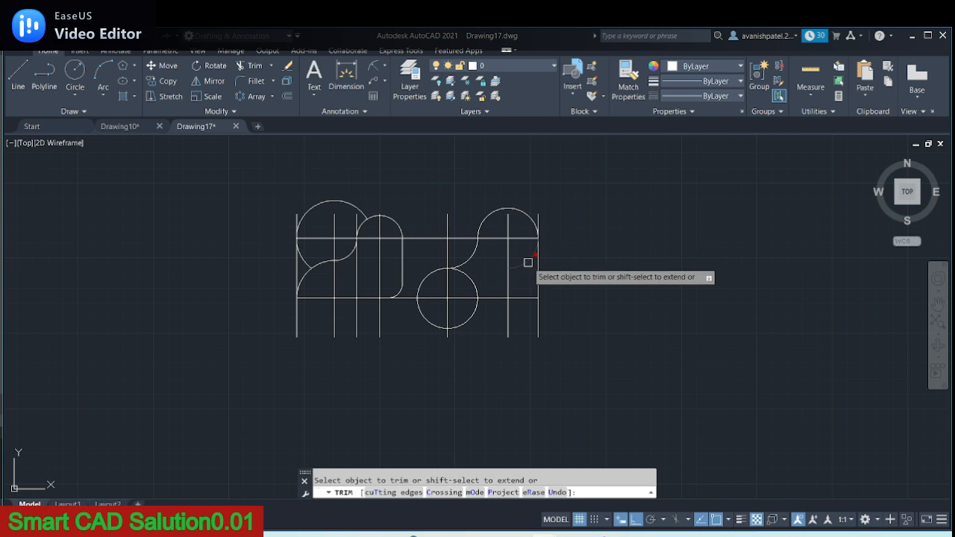
pyautogui.click(476, 283)
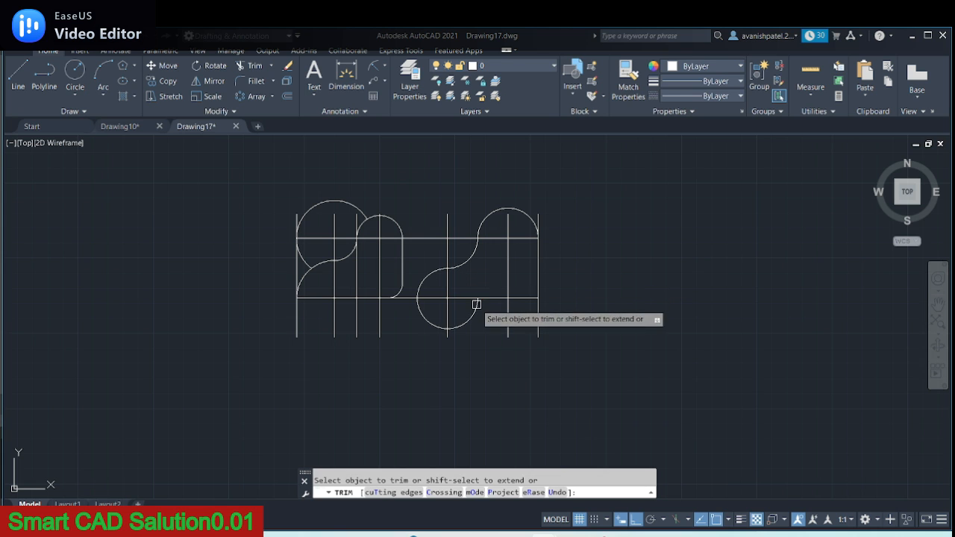
pyautogui.rightClick(434, 321)
pyautogui.click(444, 326)
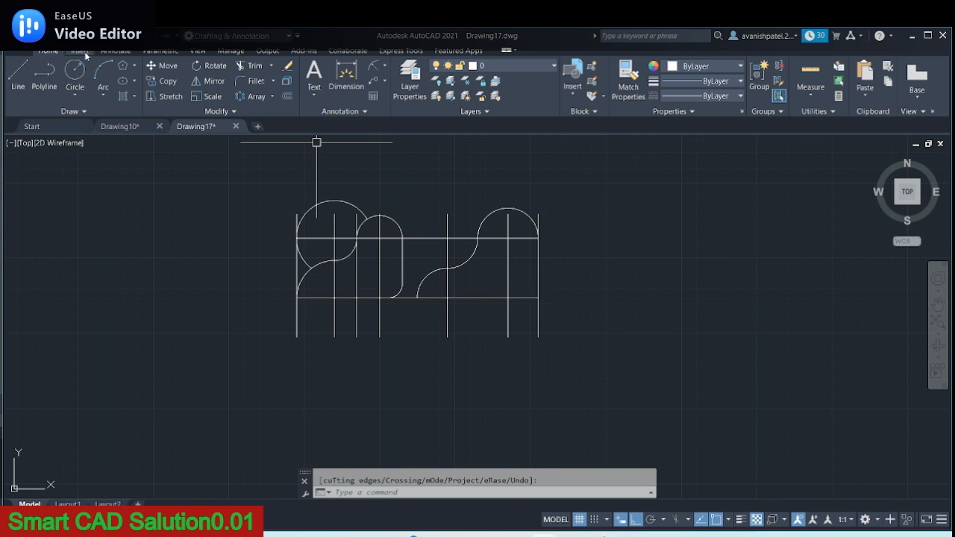
# Check the back arcs in Drawing10, and in Drawing17 draw a radius 40 circle centred at the left end of the rear radius 20 arch.
pyautogui.click(118, 128)
pyautogui.scroll(2, 667, 283)
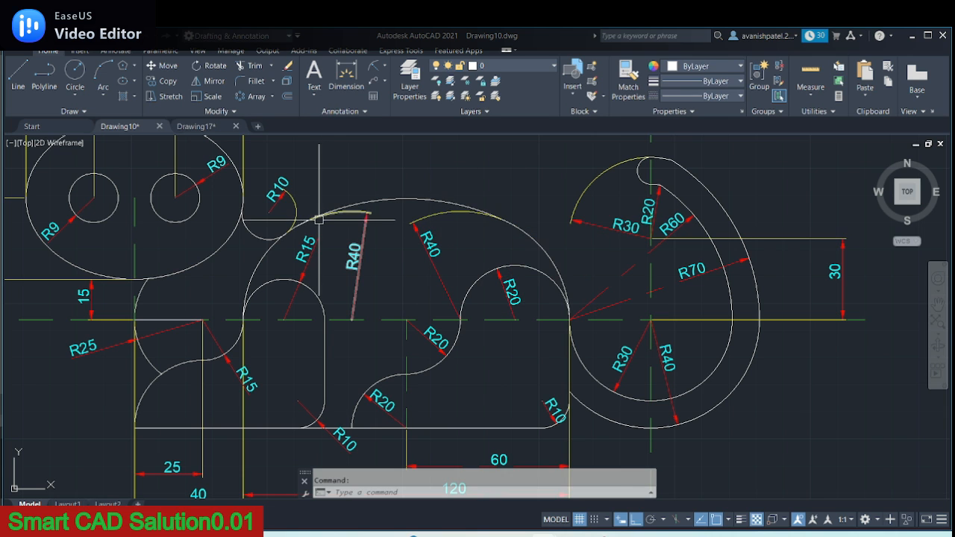
pyautogui.scroll(-2, 386, 252)
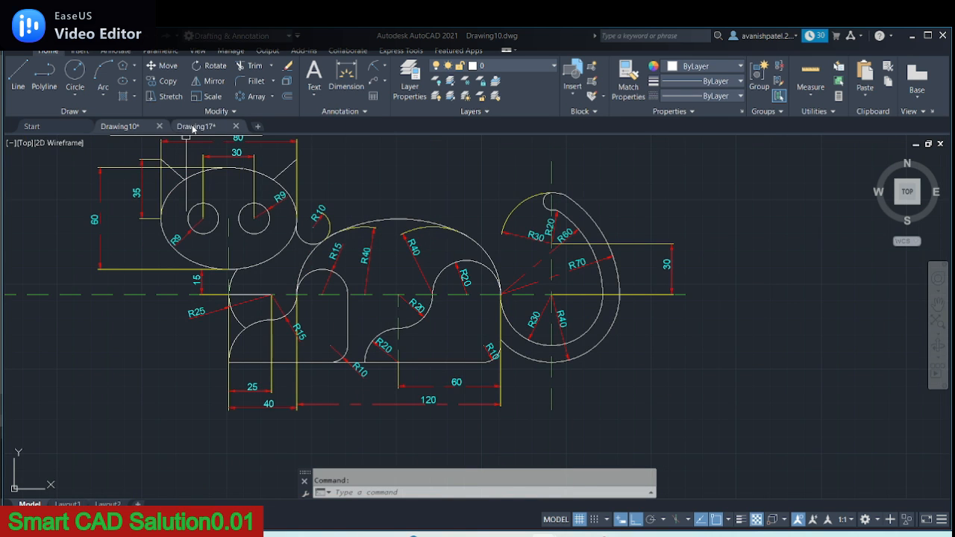
pyautogui.click(195, 127)
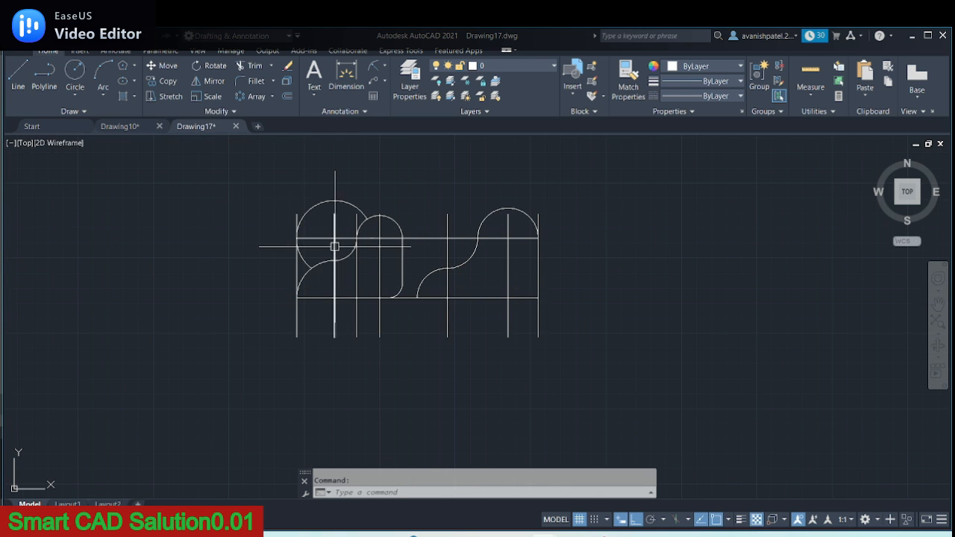
pyautogui.click(75, 70)
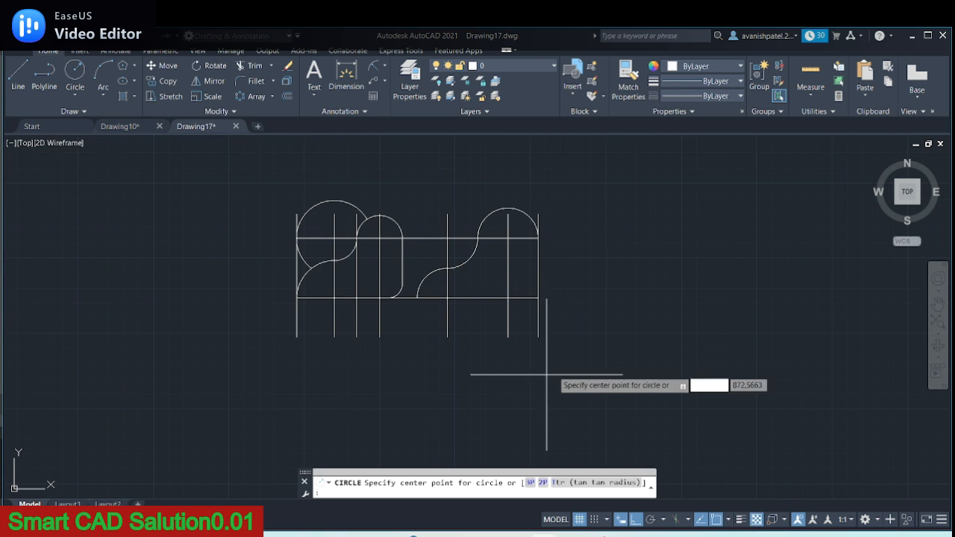
pyautogui.click(476, 238)
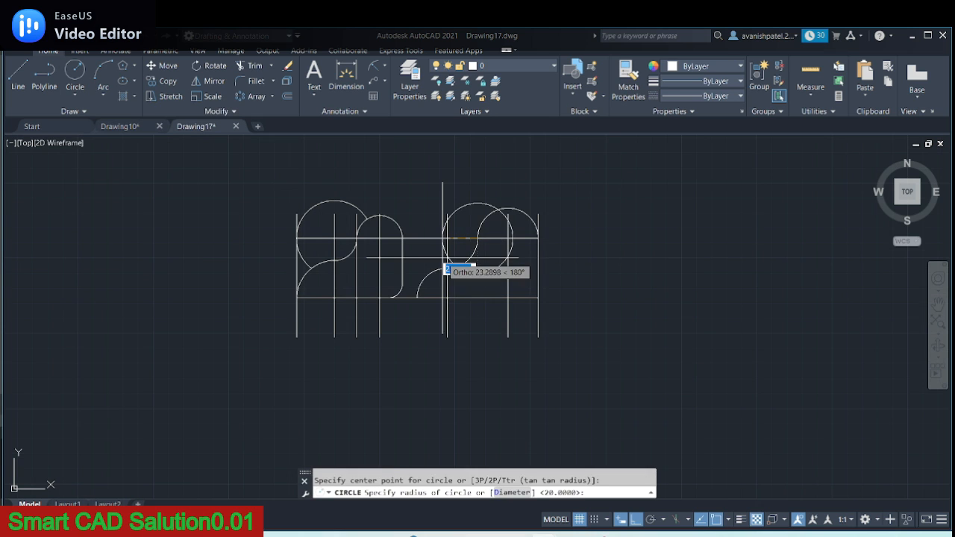
pyautogui.press('Return')
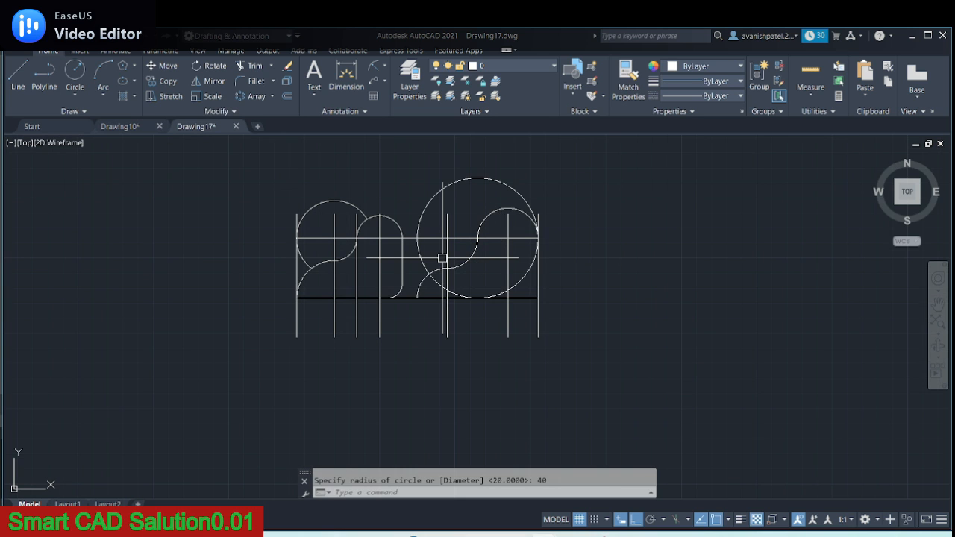
# Draw a second radius 40 circle centred where the first one crosses the upper horizontal line on its left side.
pyautogui.click(73, 71)
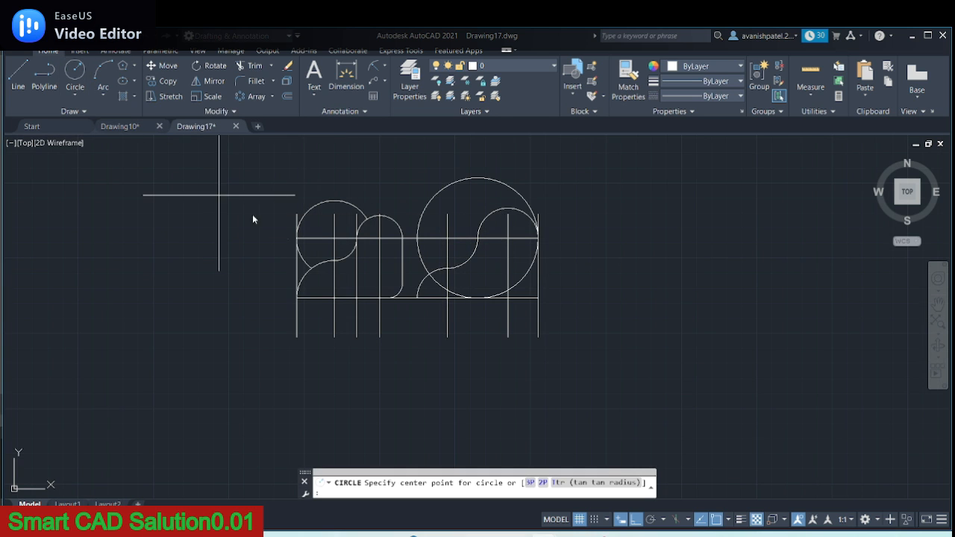
pyautogui.scroll(2, 325, 252)
pyautogui.click(471, 230)
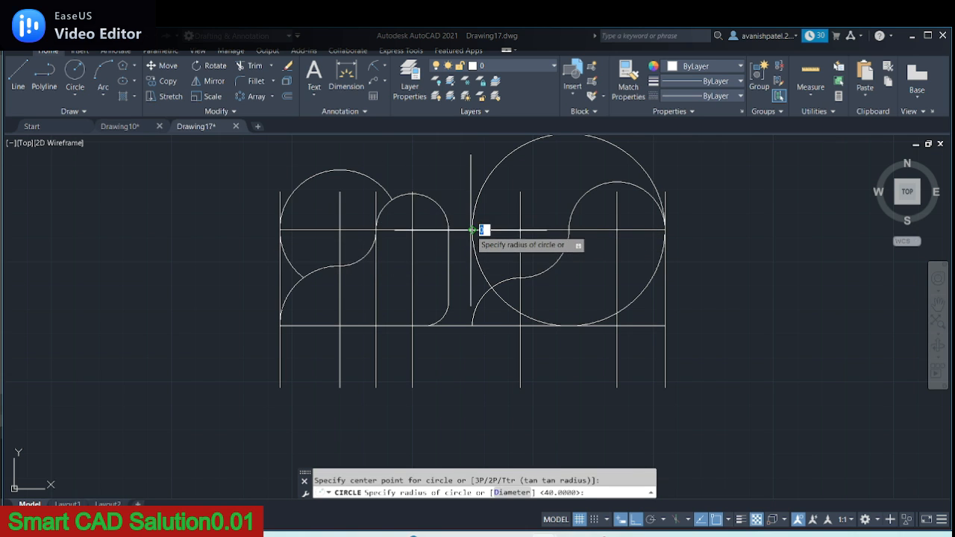
pyautogui.write('40')
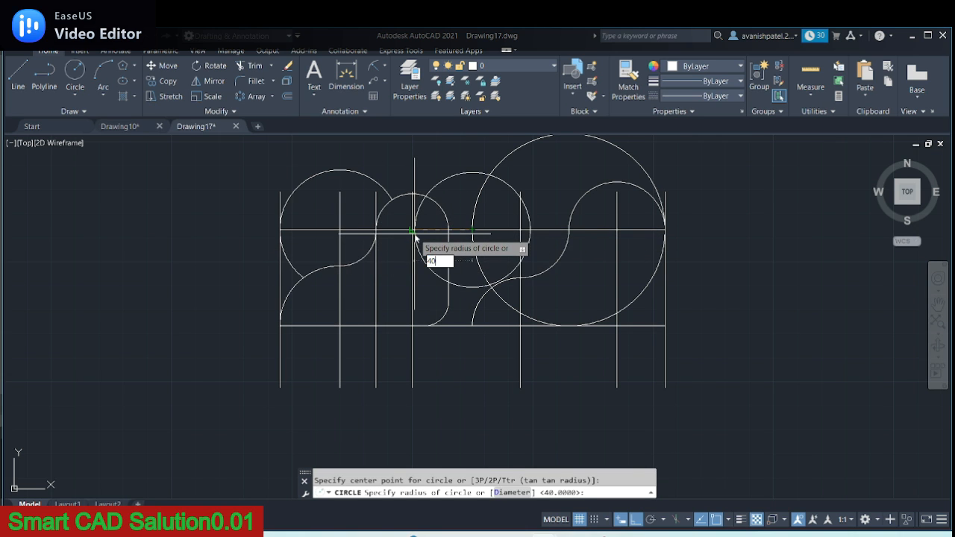
pyautogui.press('Return')
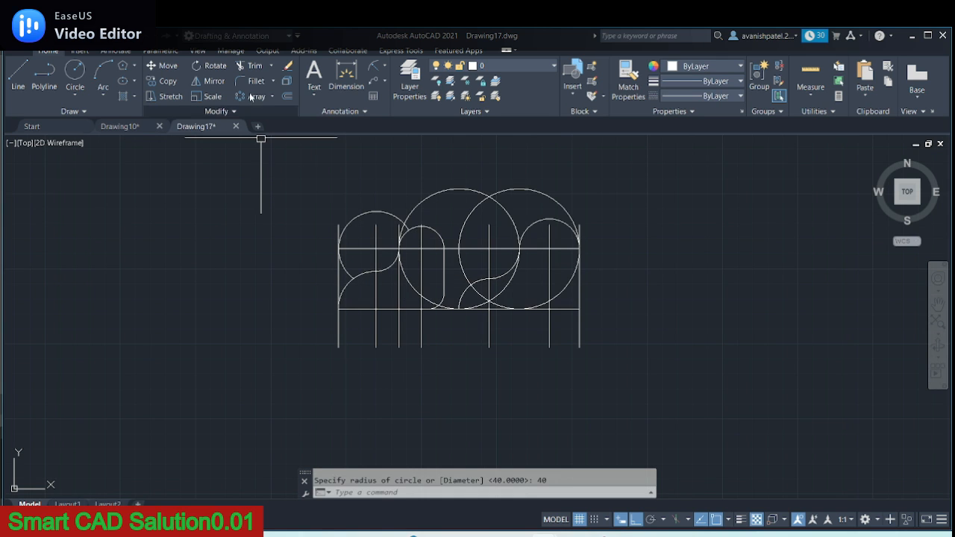
# Trim the lower and overlapping inner parts of both radius 40 circles, keeping only the outer upper arcs of the back, and end Trim.
pyautogui.click(250, 66)
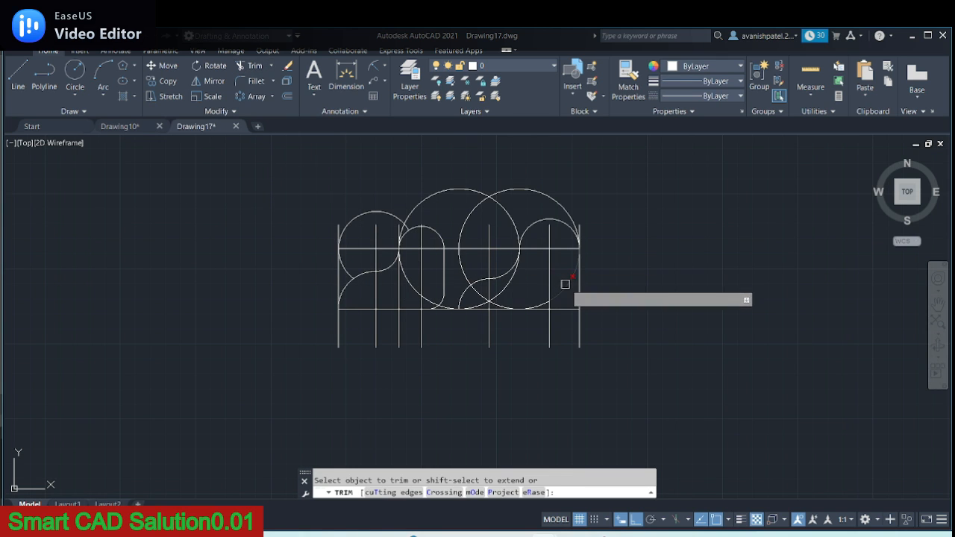
pyautogui.scroll(4, 527, 313)
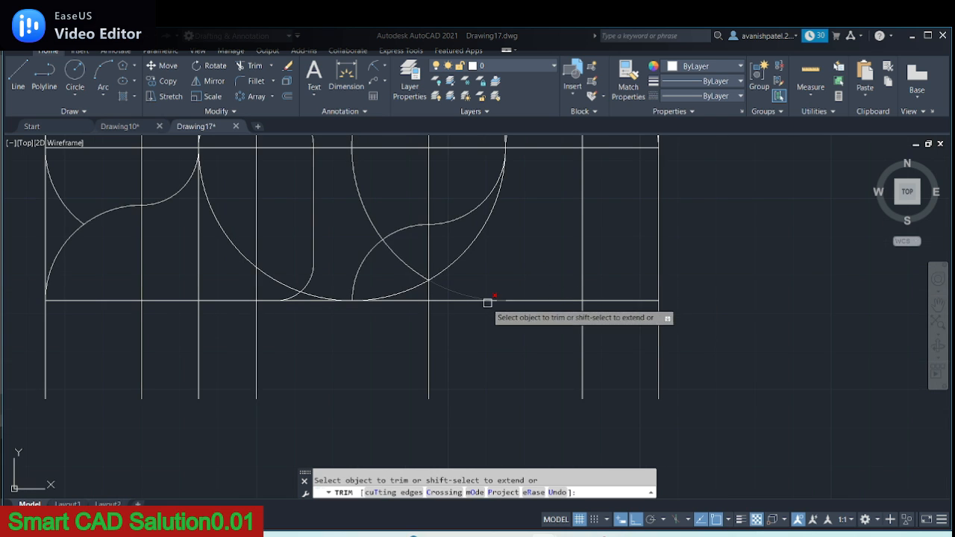
pyautogui.click(456, 291)
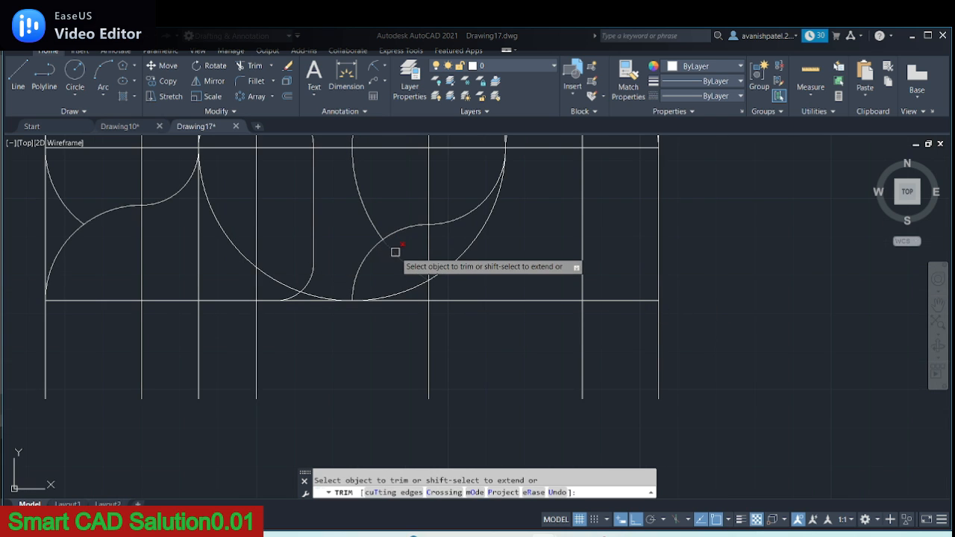
pyautogui.click(464, 257)
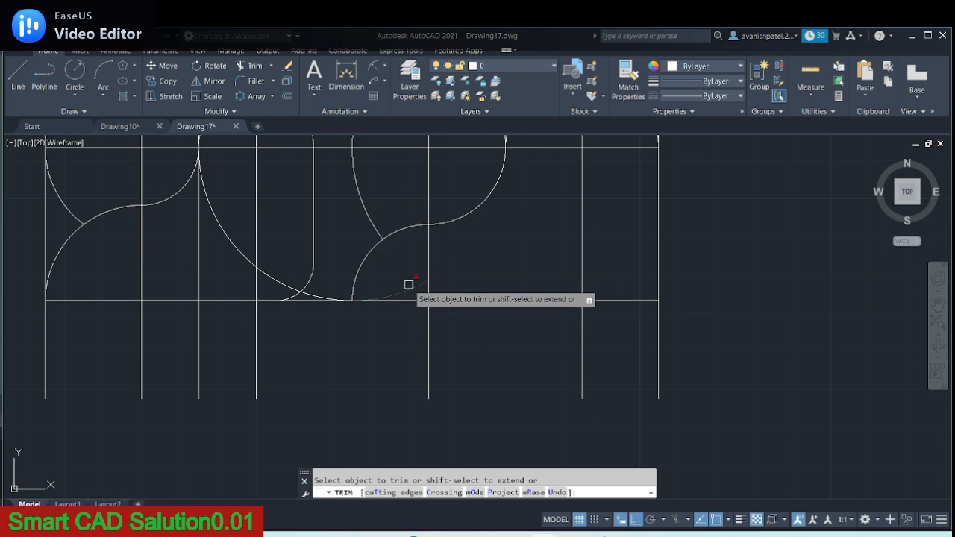
pyautogui.click(282, 279)
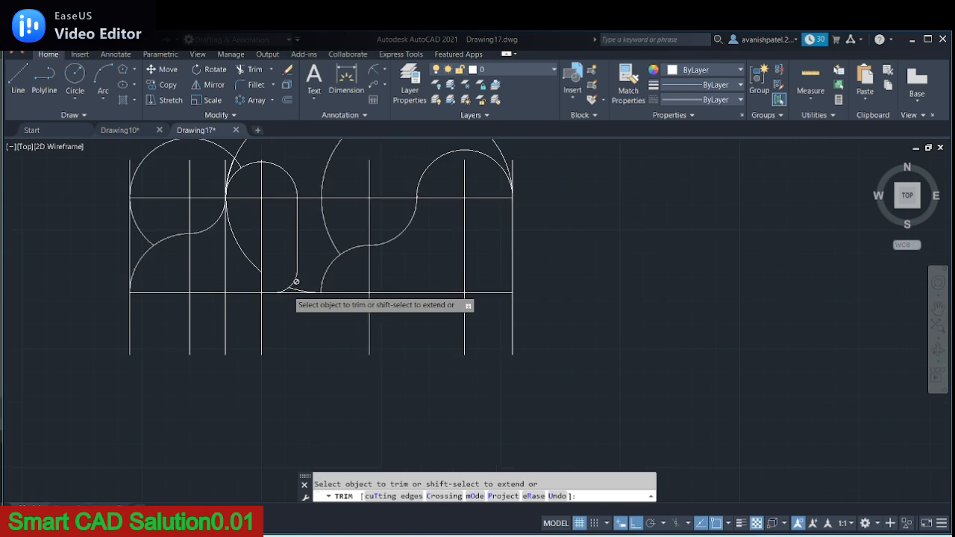
pyautogui.click(309, 285)
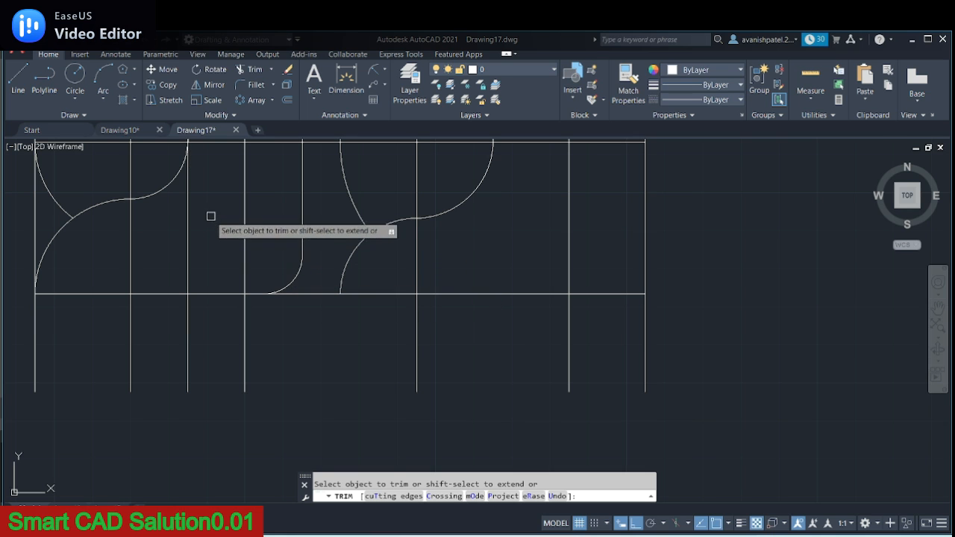
pyautogui.scroll(-5, 216, 222)
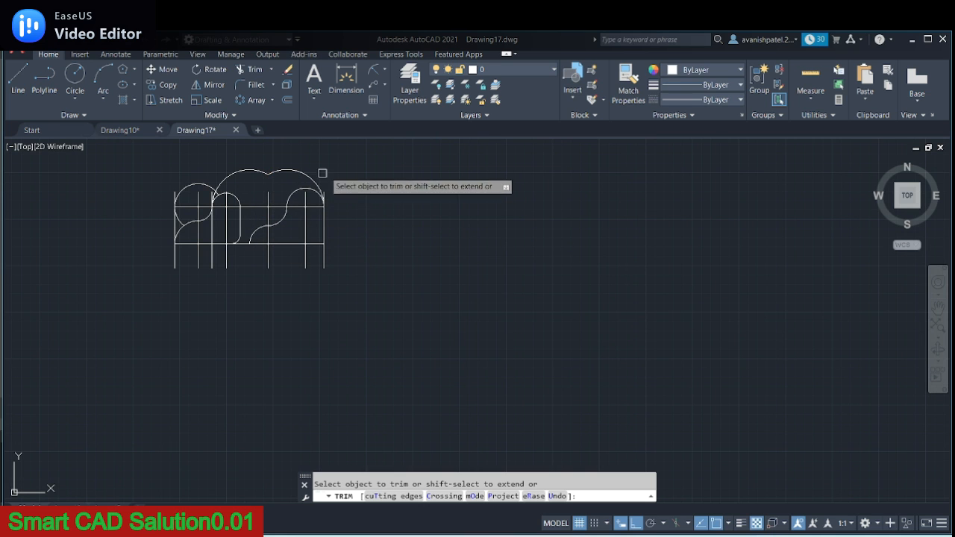
pyautogui.rightClick(451, 146)
pyautogui.click(481, 152)
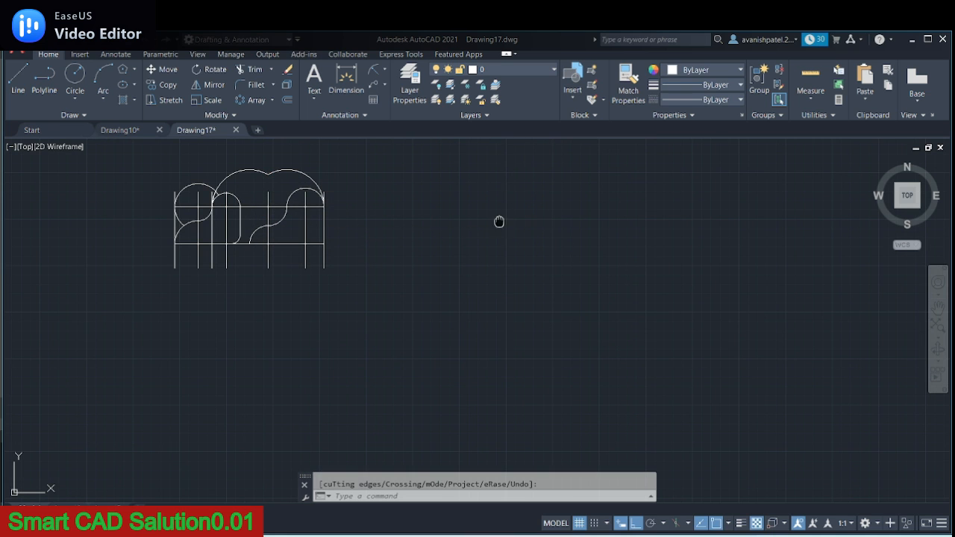
pyautogui.moveTo(498, 222); pyautogui.dragTo(657, 283, button='middle')
pyautogui.scroll(2, 378, 311)
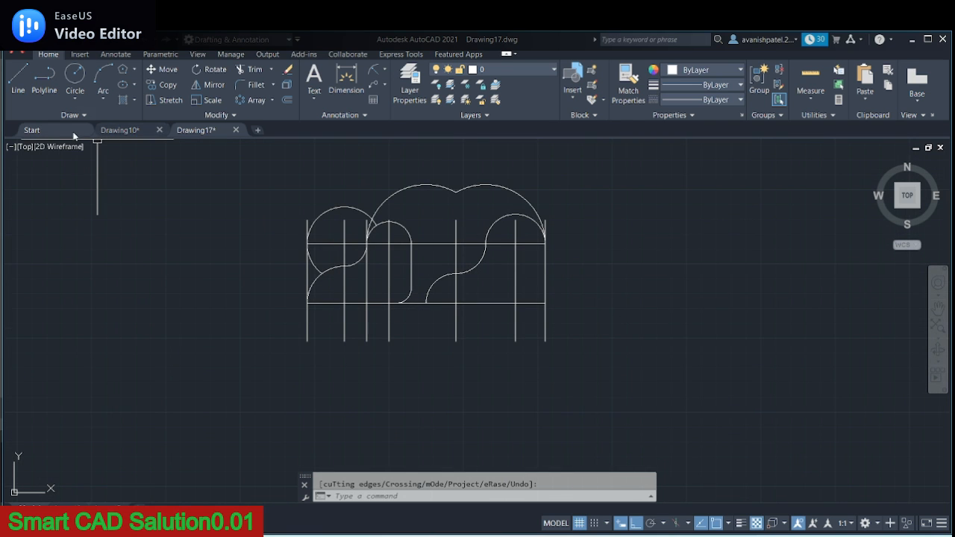
# Check the head's position in Drawing10, and in Drawing17 draw a vertical line 45 upward from the left end of the upper horizontal line.
pyautogui.click(116, 130)
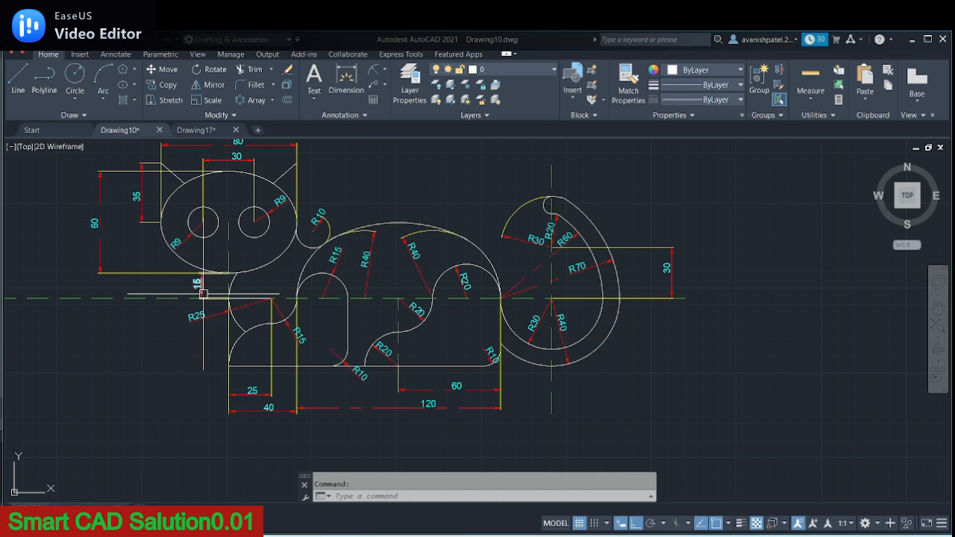
pyautogui.moveTo(206, 296)
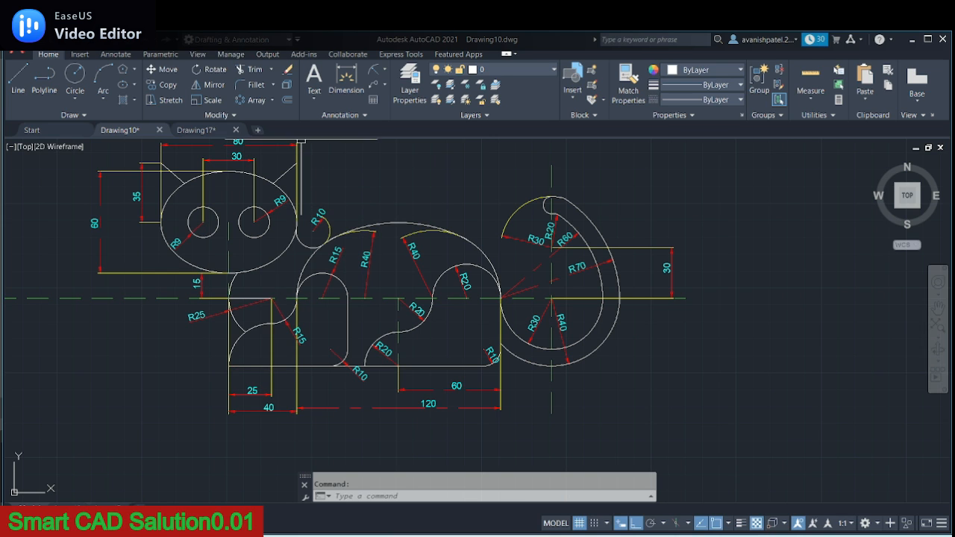
pyautogui.click(221, 132)
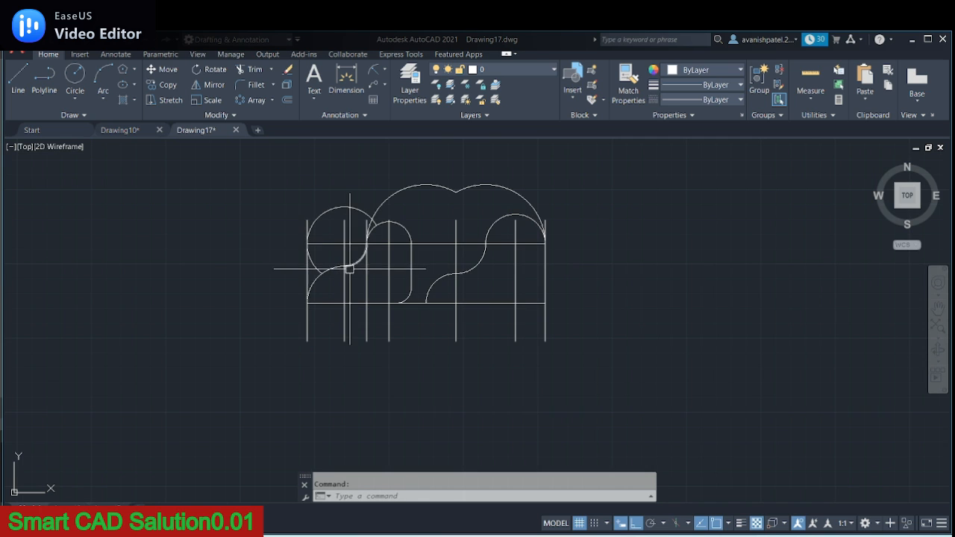
pyautogui.scroll(2, 350, 280)
pyautogui.moveTo(356, 278); pyautogui.dragTo(371, 299, button='middle')
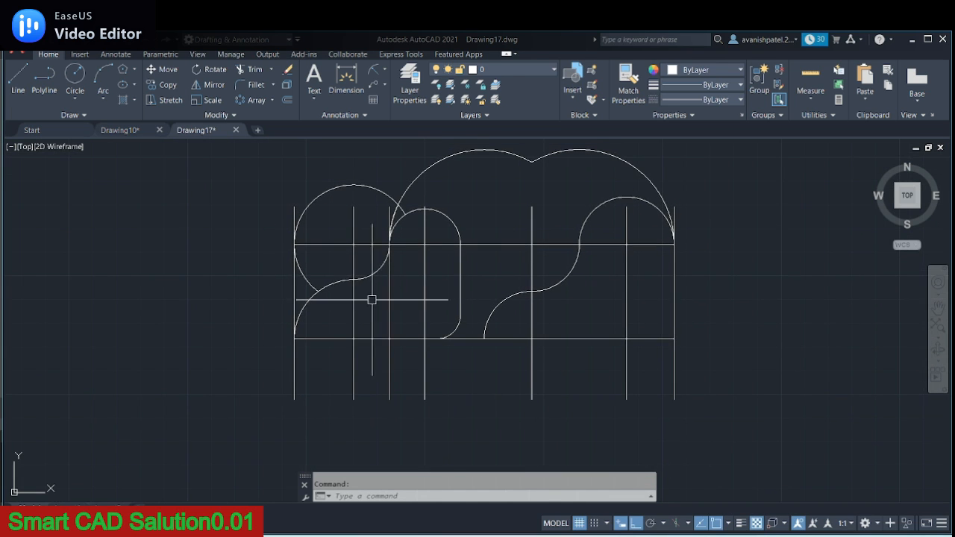
pyautogui.scroll(-2, 357, 244)
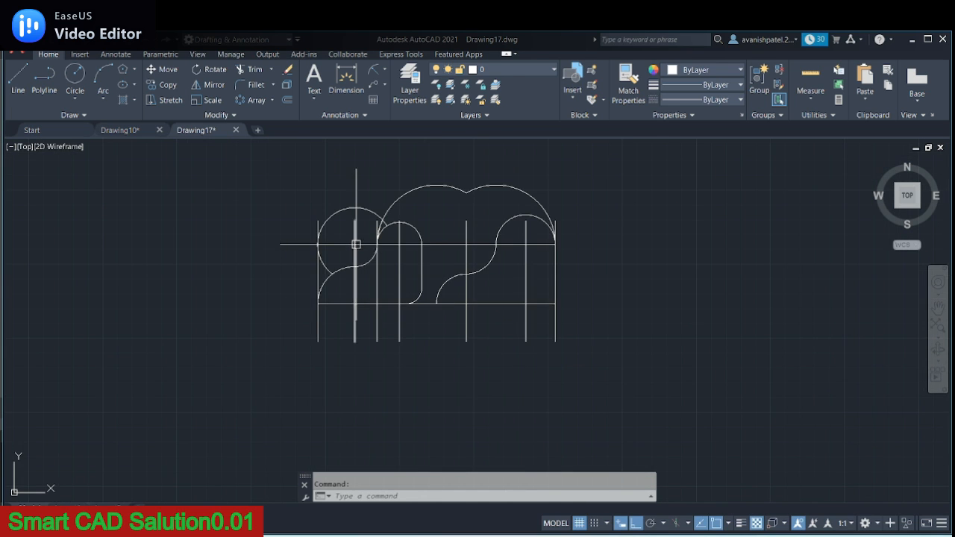
pyautogui.scroll(3, 320, 240)
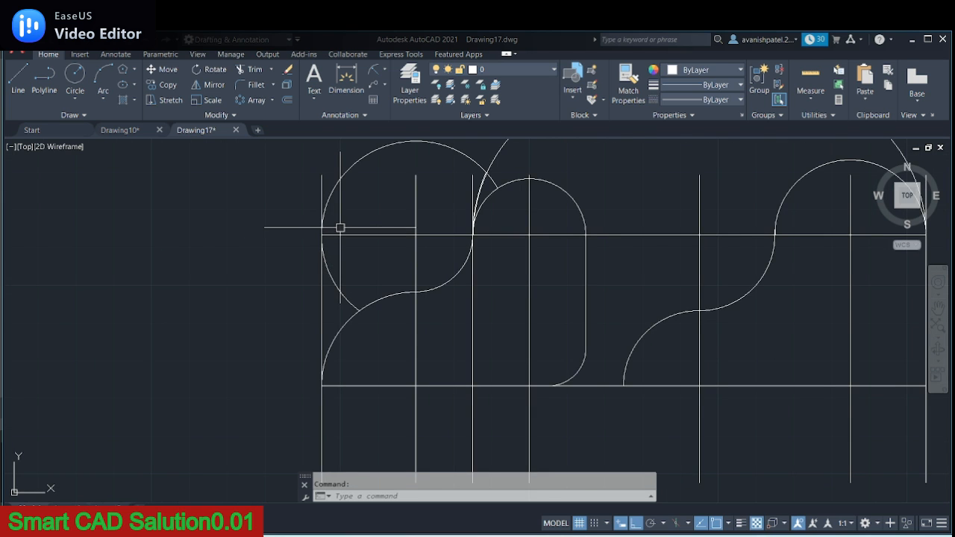
pyautogui.click(17, 85)
pyautogui.moveTo(179, 203); pyautogui.dragTo(195, 289, button='middle')
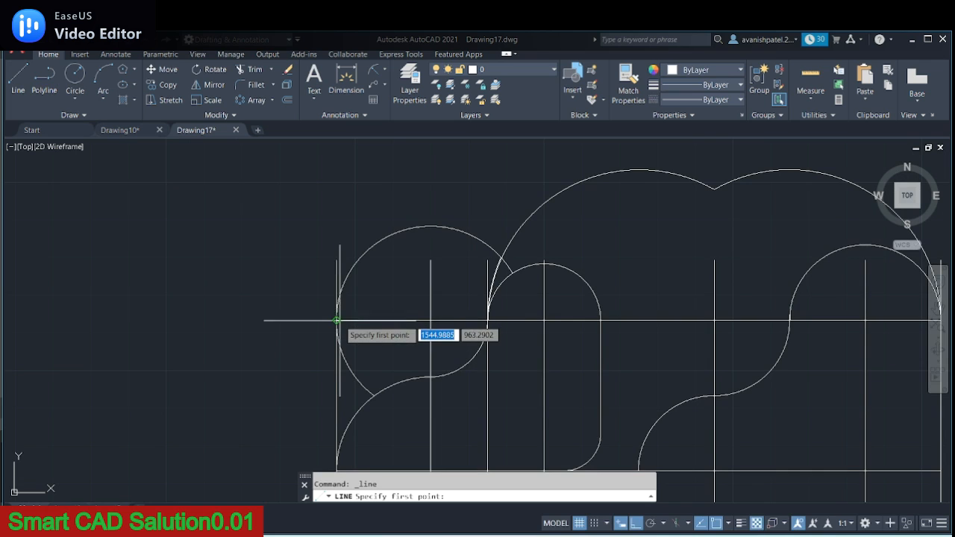
pyautogui.click(337, 320)
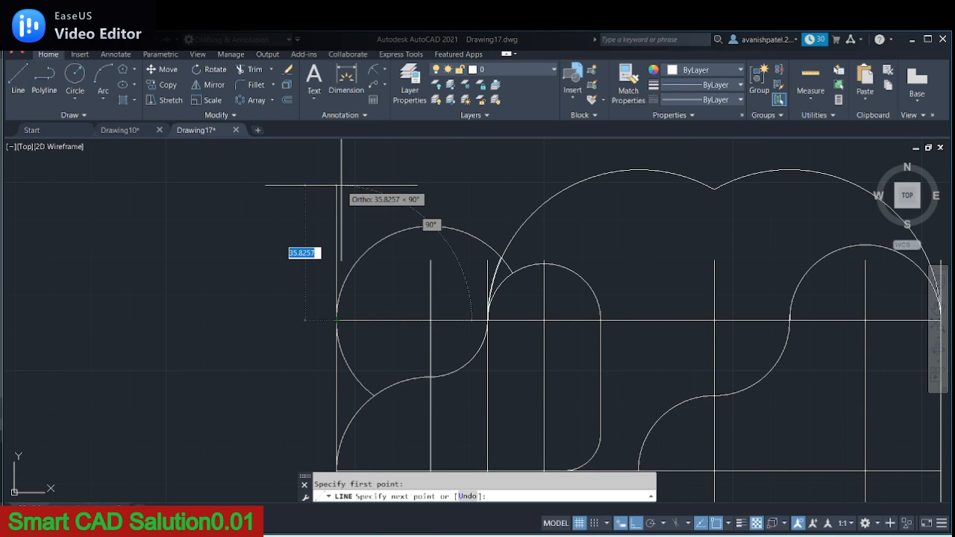
pyautogui.write('45')
pyautogui.press('Return')
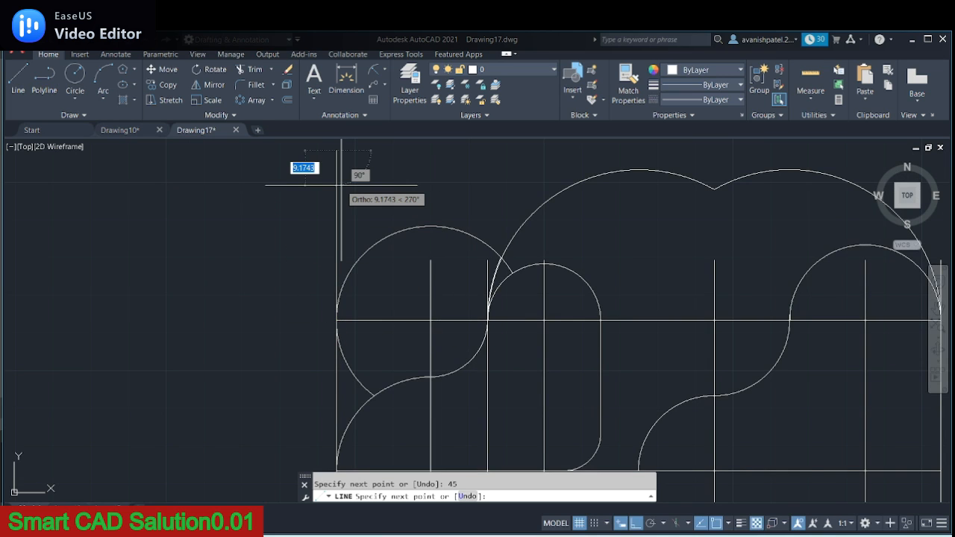
pyautogui.rightClick(340, 184)
pyautogui.click(373, 192)
pyautogui.scroll(-4, 373, 189)
pyautogui.moveTo(373, 190); pyautogui.dragTo(408, 176, button='middle')
pyautogui.scroll(2, 408, 187)
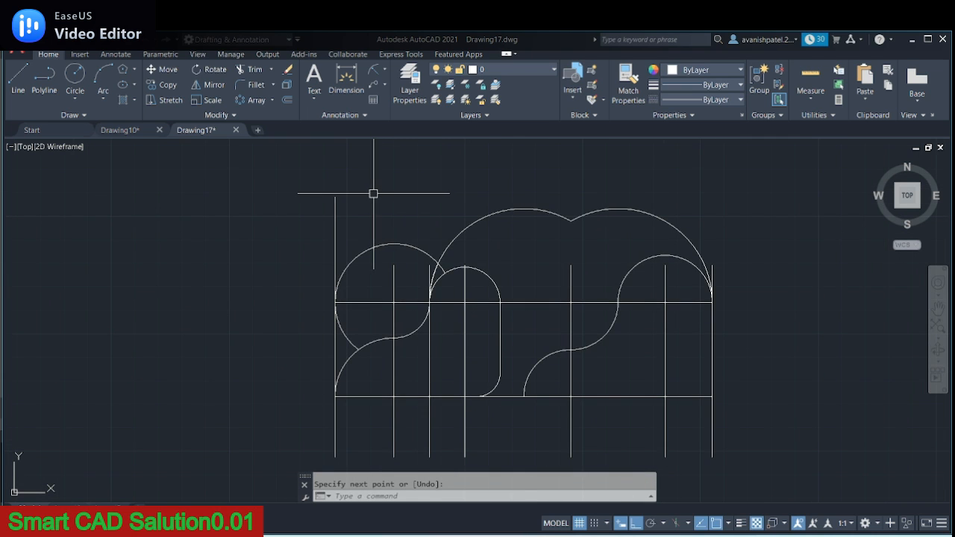
pyautogui.click(18, 77)
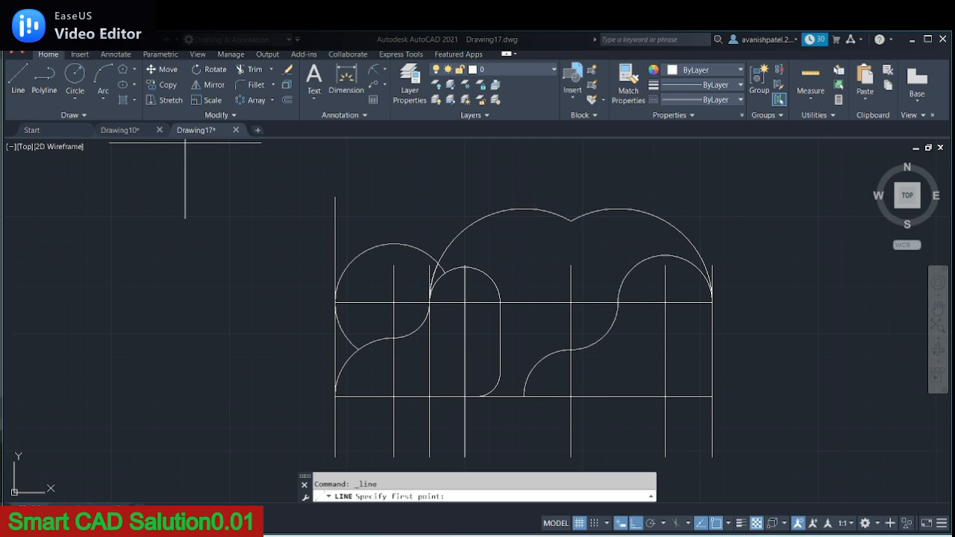
pyautogui.click(334, 197)
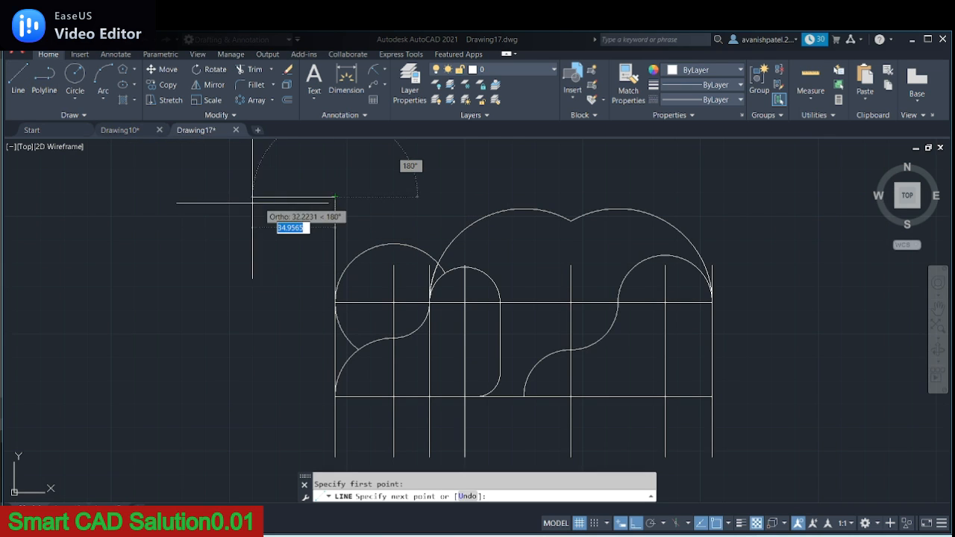
pyautogui.click(296, 200)
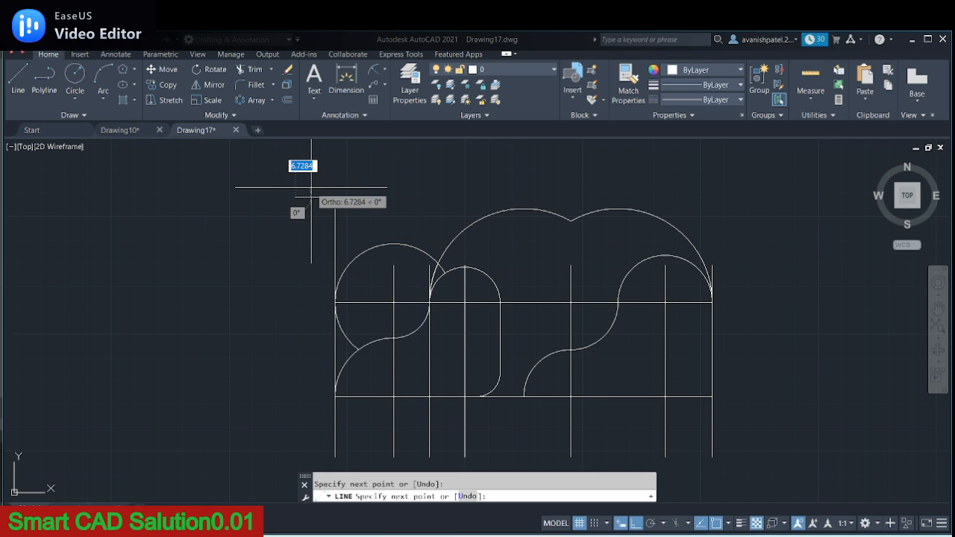
pyautogui.press('Escape')
pyautogui.click(311, 196)
pyautogui.rightClick(311, 196)
pyautogui.click(343, 273)
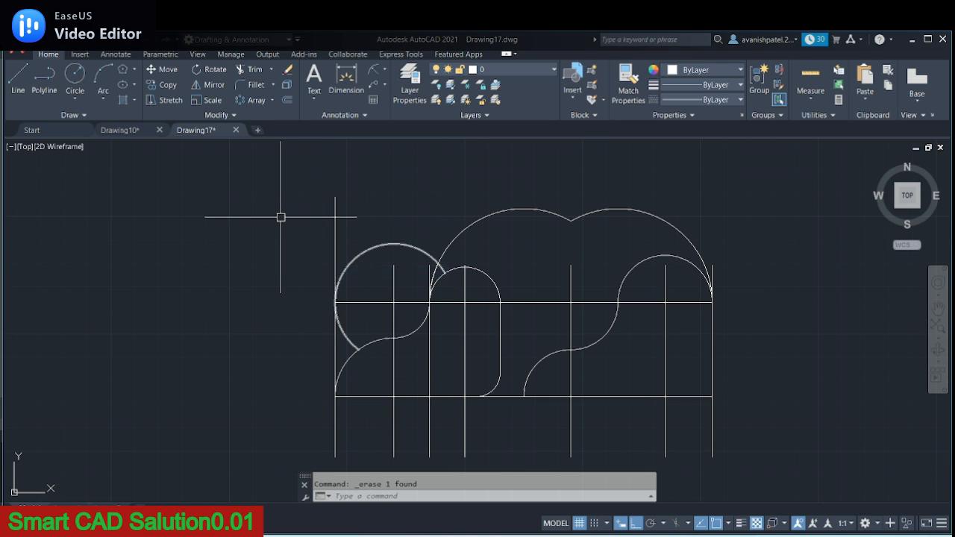
# Draw a horizontal line 15 long to the left from the top end of the 45 vertical line.
pyautogui.write('l')
pyautogui.press('Return')
pyautogui.click(335, 198)
pyautogui.write('1')
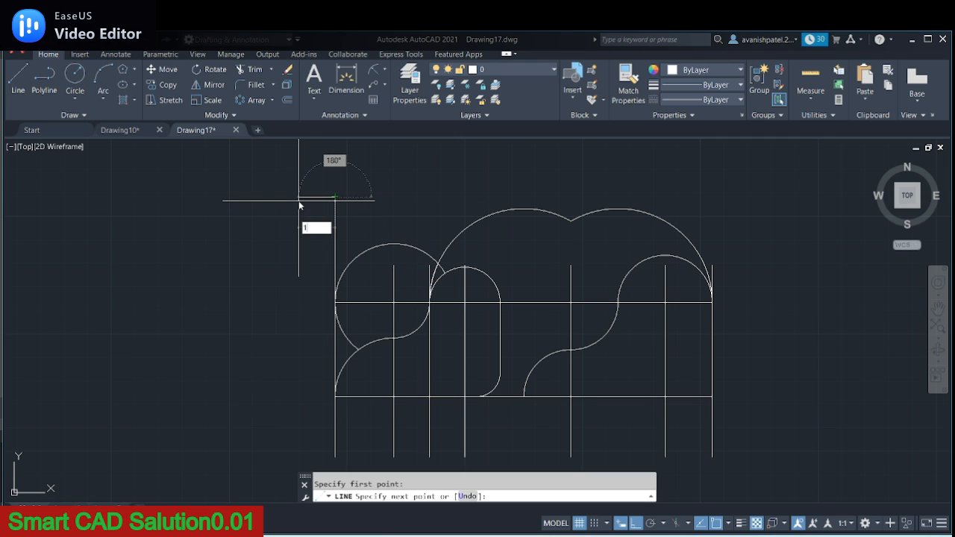
pyautogui.write('5')
pyautogui.press('Return')
pyautogui.press('Escape')
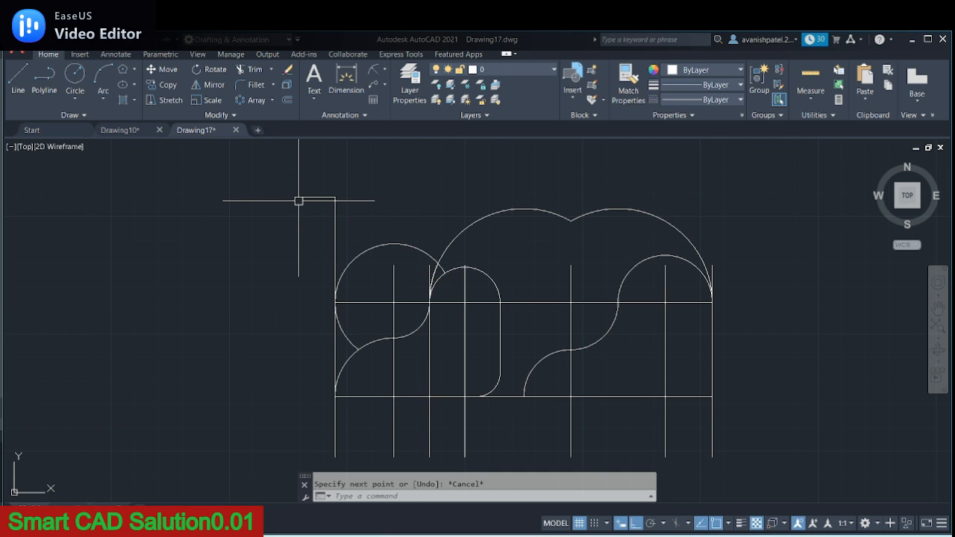
# Draw a radius 9 circle centred on the left end of the 15 long horizontal line for the left eye.
pyautogui.click(72, 76)
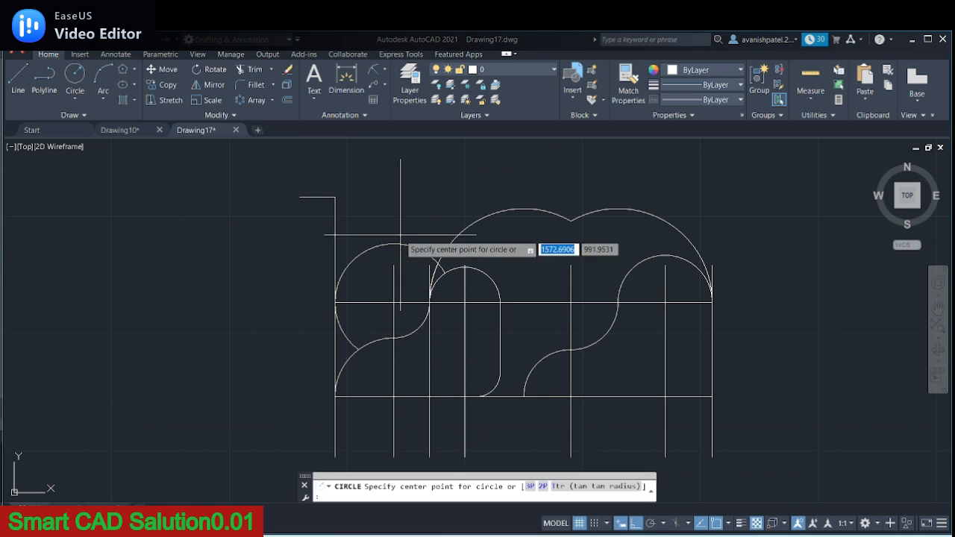
pyautogui.click(299, 198)
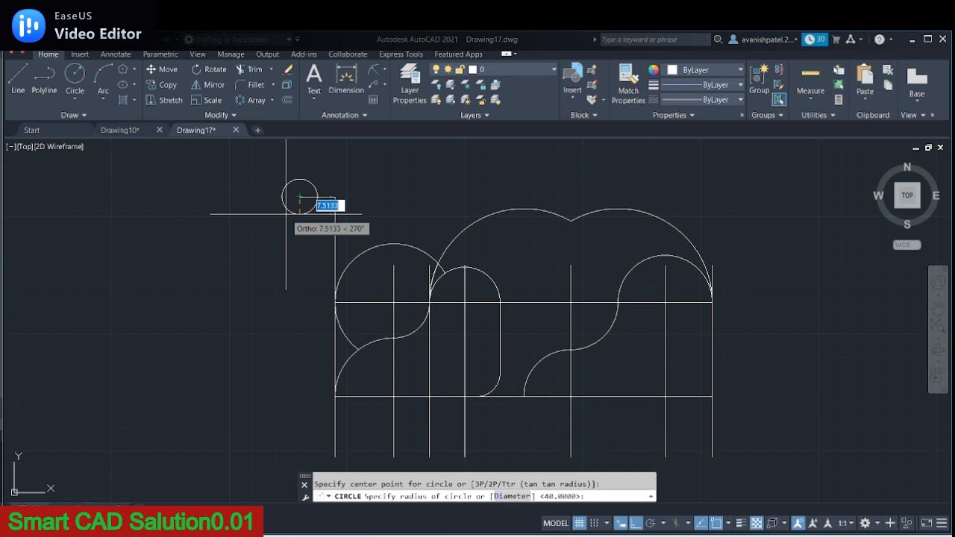
pyautogui.write('9')
pyautogui.press('Return')
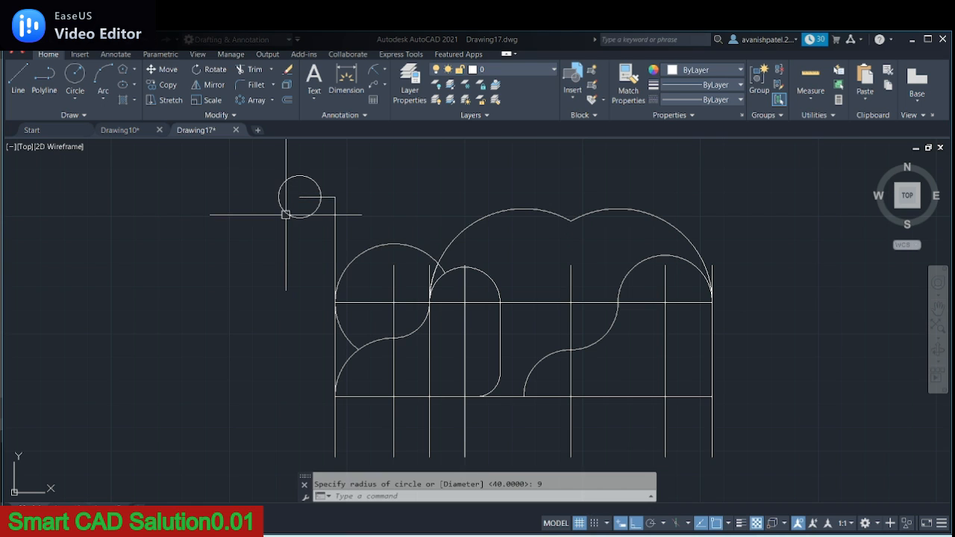
# Copy the radius 9 eye circle 30 to the right from its centre and end the Copy command.
pyautogui.click(306, 178)
pyautogui.rightClick(308, 177)
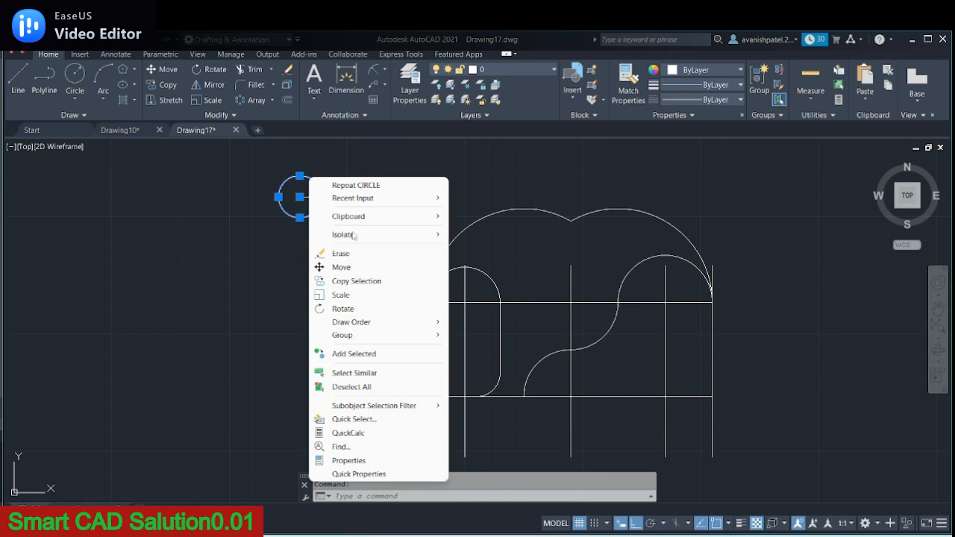
pyautogui.click(357, 280)
pyautogui.click(299, 197)
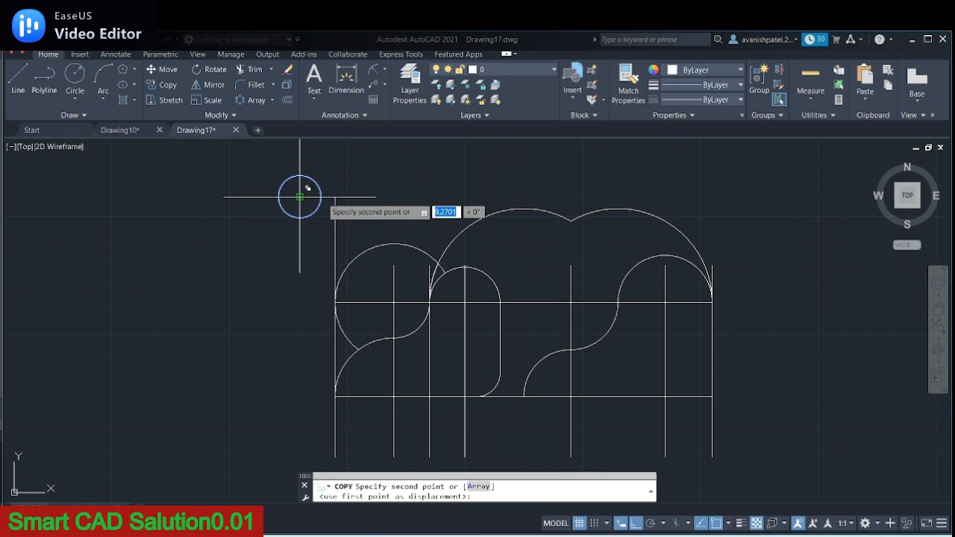
pyautogui.write('30')
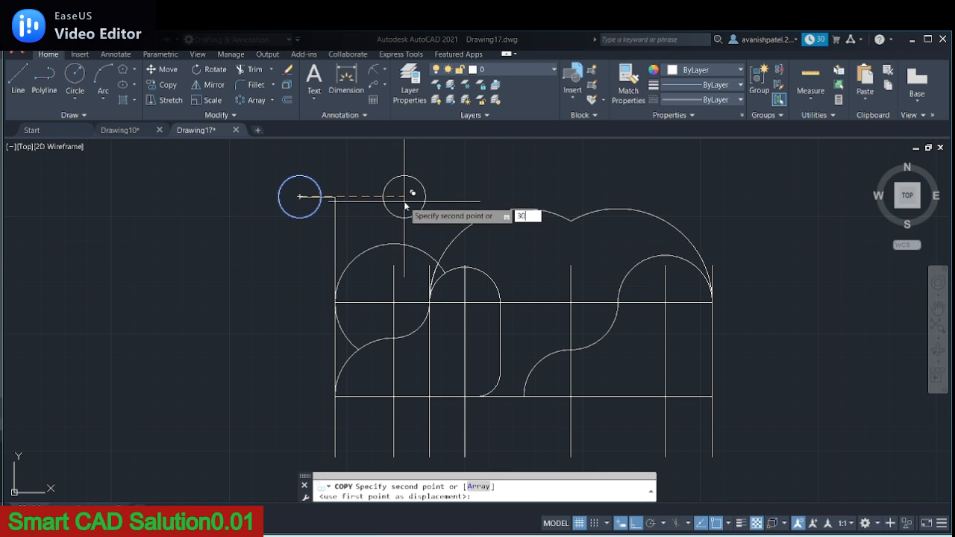
pyautogui.press('Return')
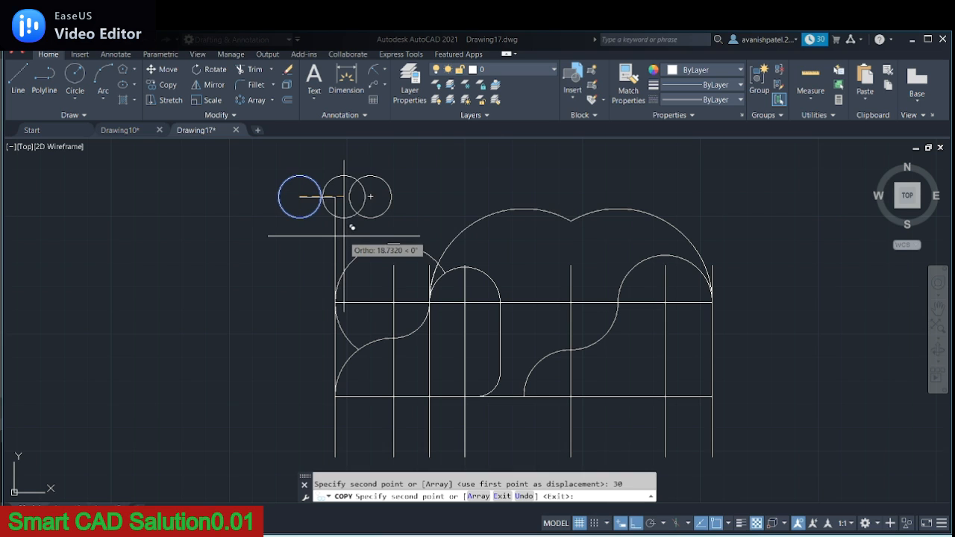
pyautogui.press('Escape')
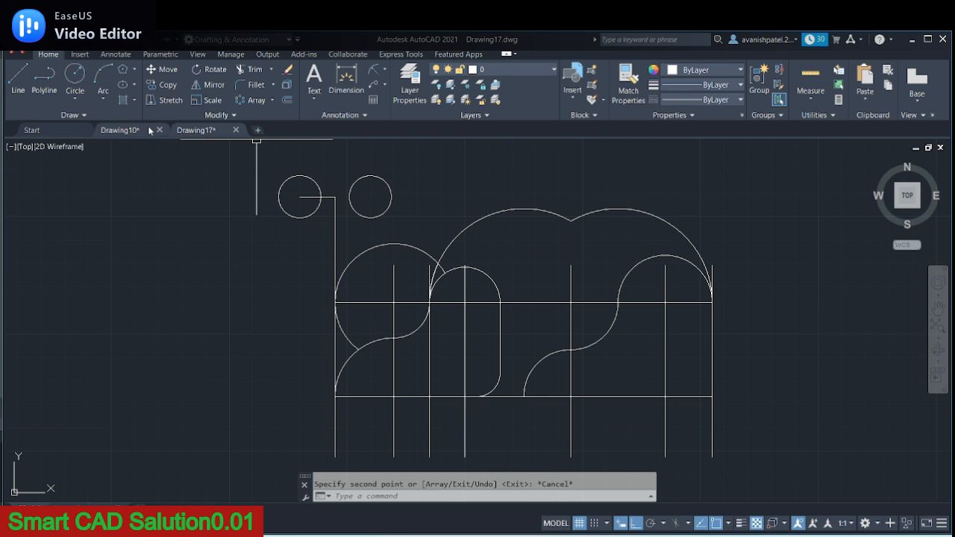
# Check the head size in Drawing10, and in Drawing17 draw an ellipse centred between the eyes with half-axes 40 horizontally and 30 vertically.
pyautogui.click(120, 129)
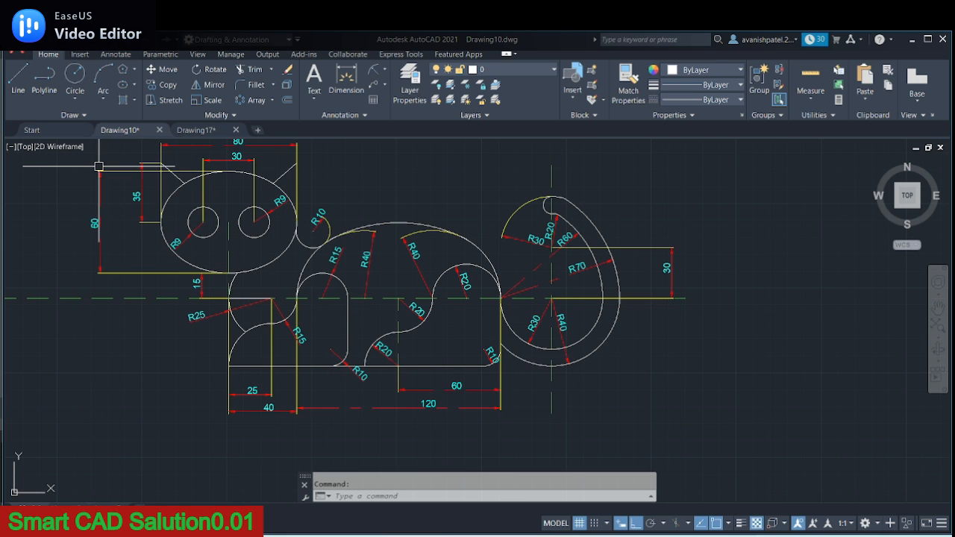
pyautogui.moveTo(97, 266)
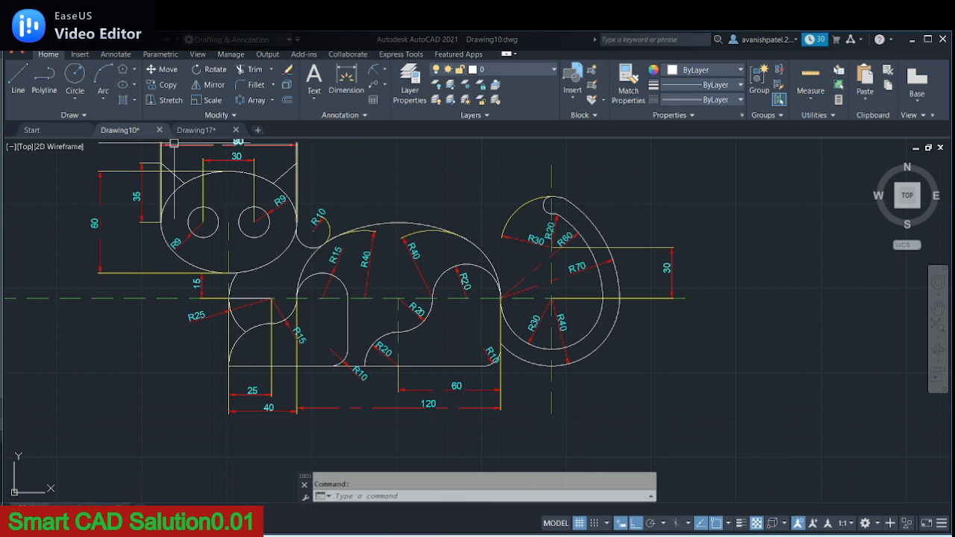
pyautogui.click(186, 131)
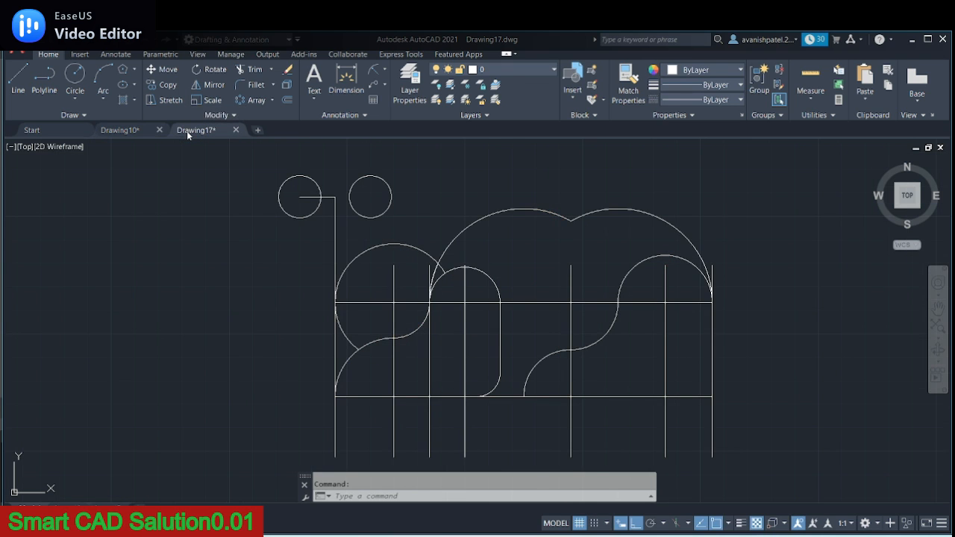
pyautogui.click(123, 85)
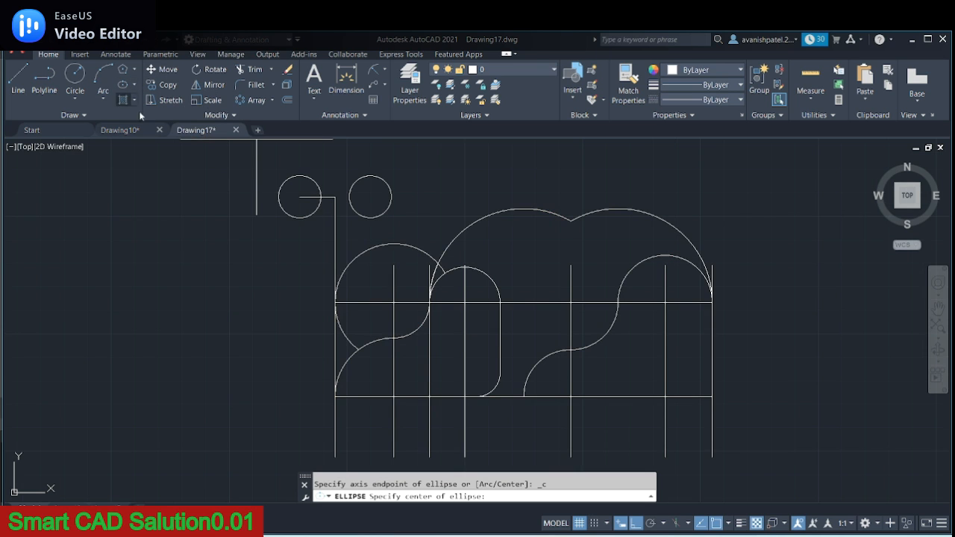
pyautogui.click(330, 197)
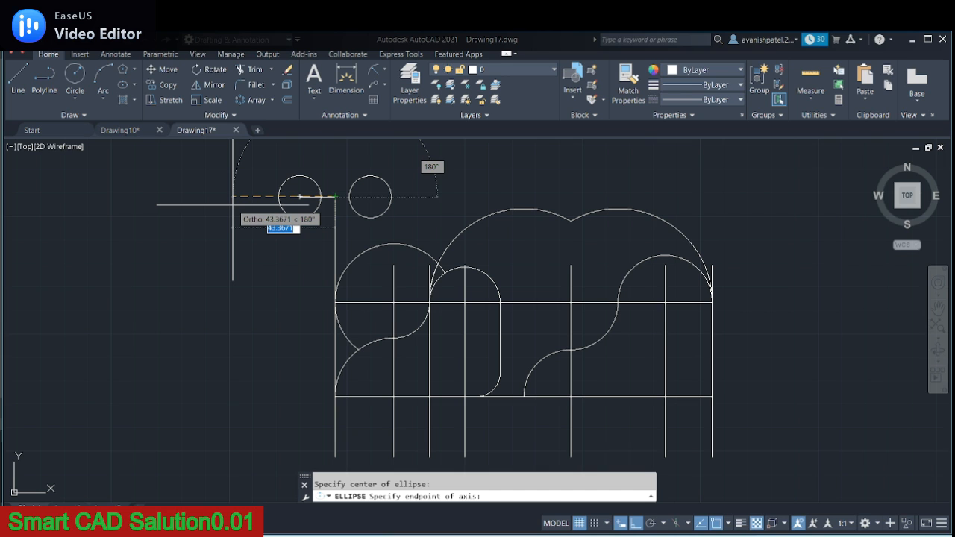
pyautogui.write('40')
pyautogui.press('Return')
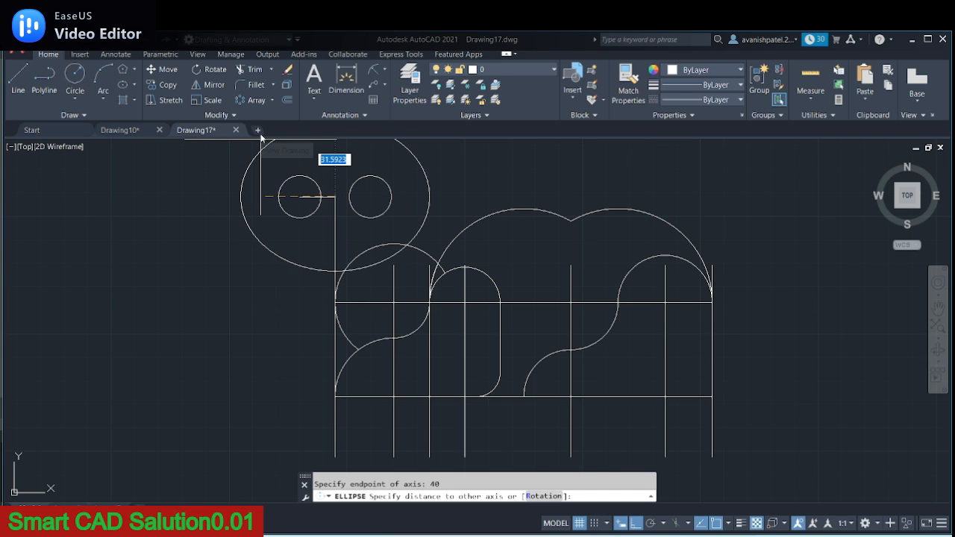
pyautogui.write('30')
pyautogui.press('Return')
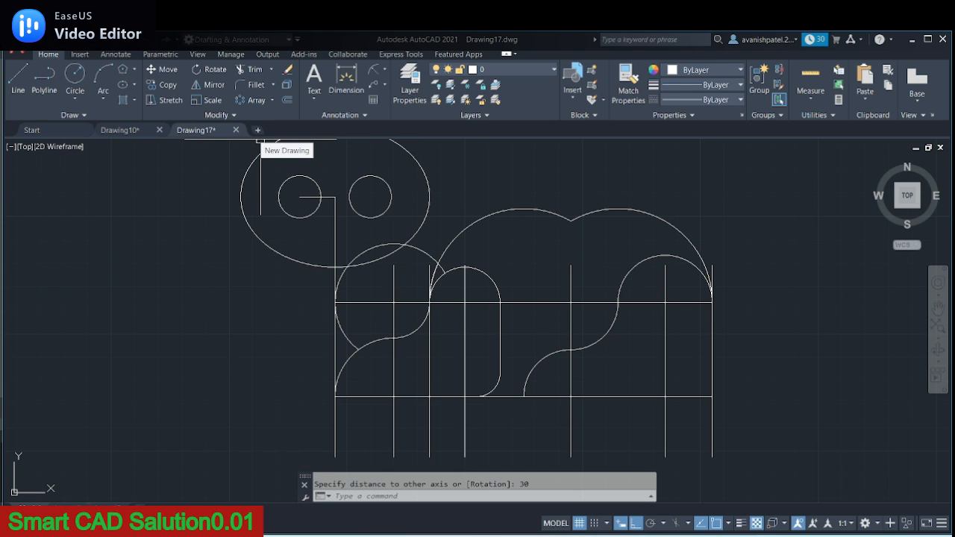
pyautogui.rightClick(222, 259)
pyautogui.click(184, 246)
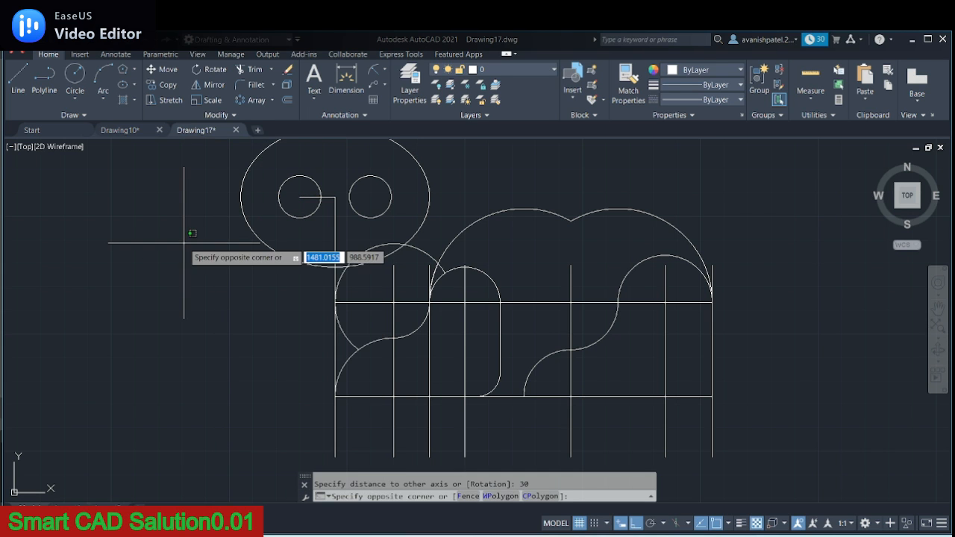
# Check the ears in Drawing10, and in Drawing17 draw a line 35 up from the ellipse's left quadrant, continuing to the left eye's centre.
pyautogui.moveTo(202, 220); pyautogui.dragTo(225, 303, button='middle')
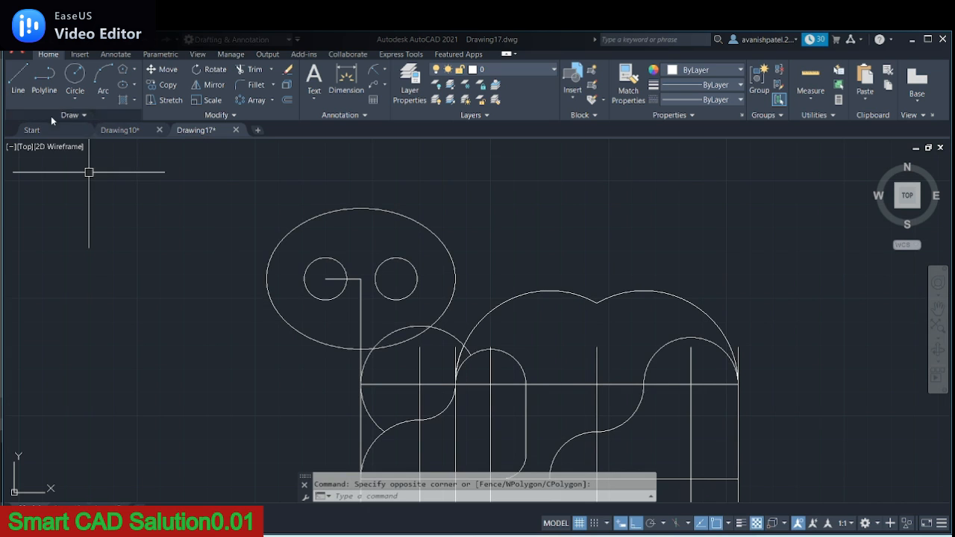
pyautogui.click(119, 130)
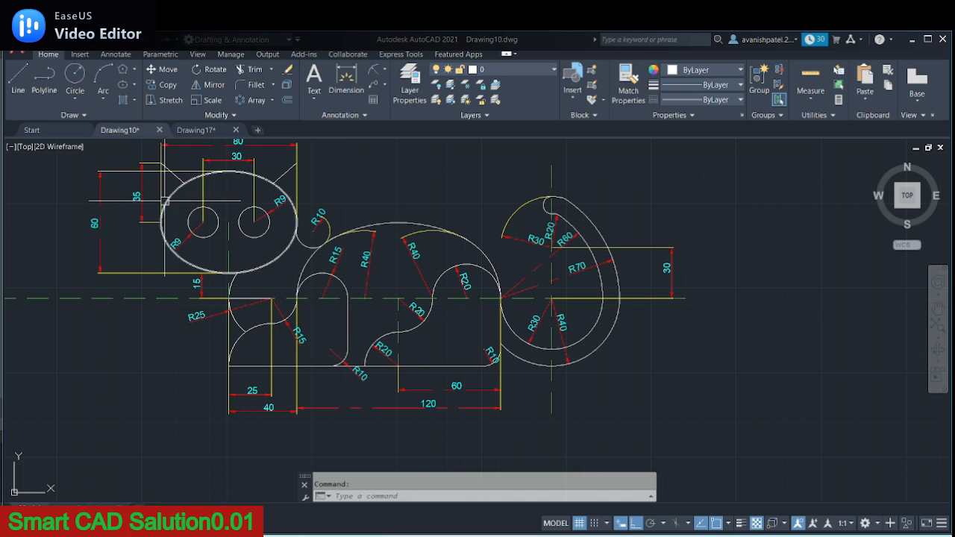
pyautogui.click(195, 130)
pyautogui.click(13, 79)
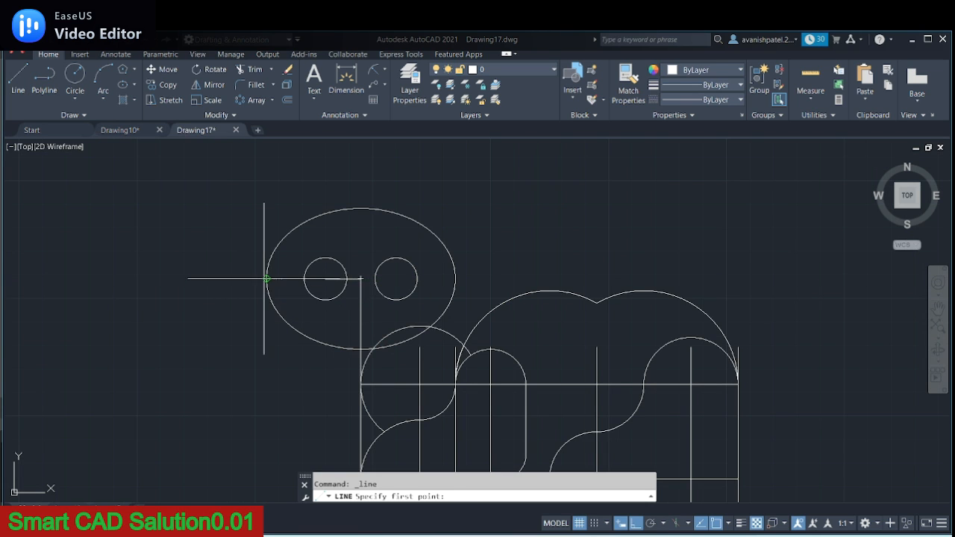
pyautogui.click(266, 279)
pyautogui.write('35')
pyautogui.press('Return')
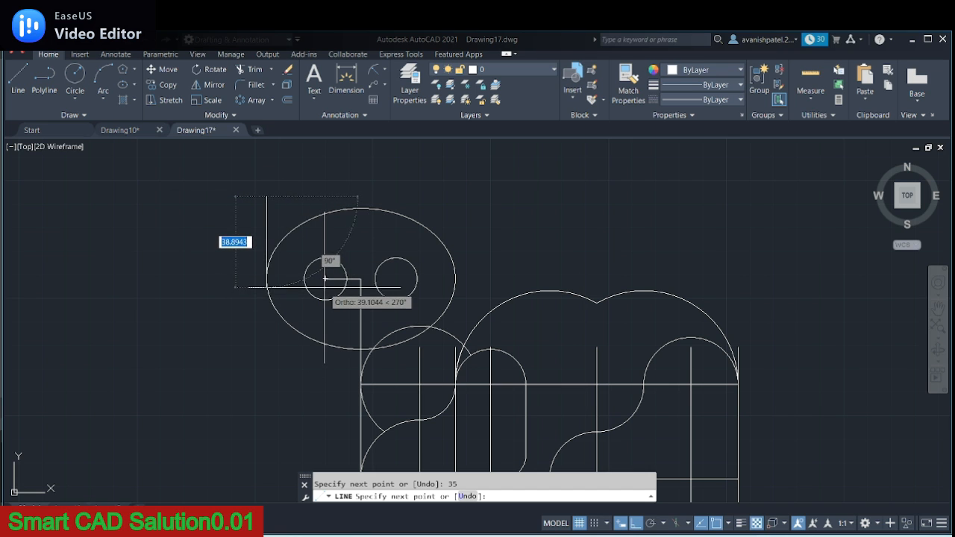
pyautogui.click(325, 279)
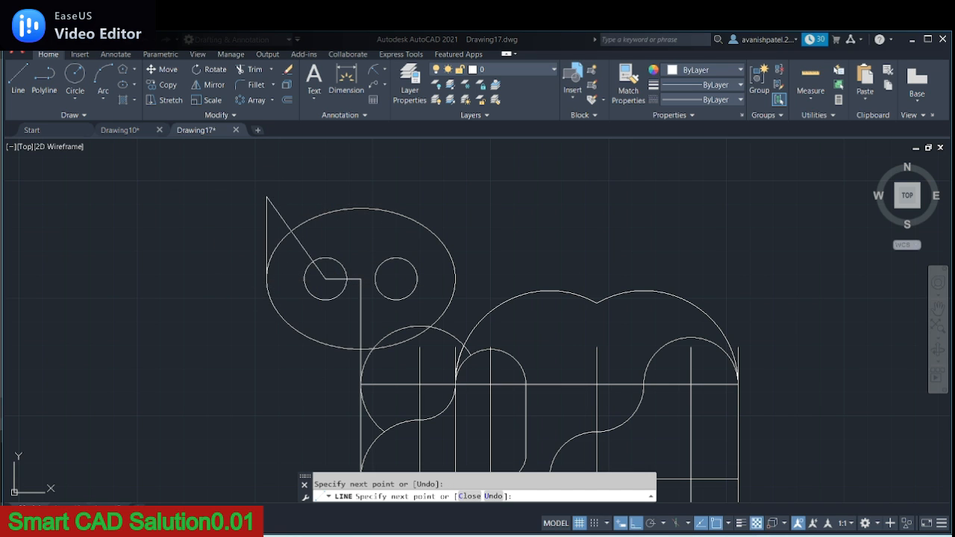
pyautogui.press('Return')
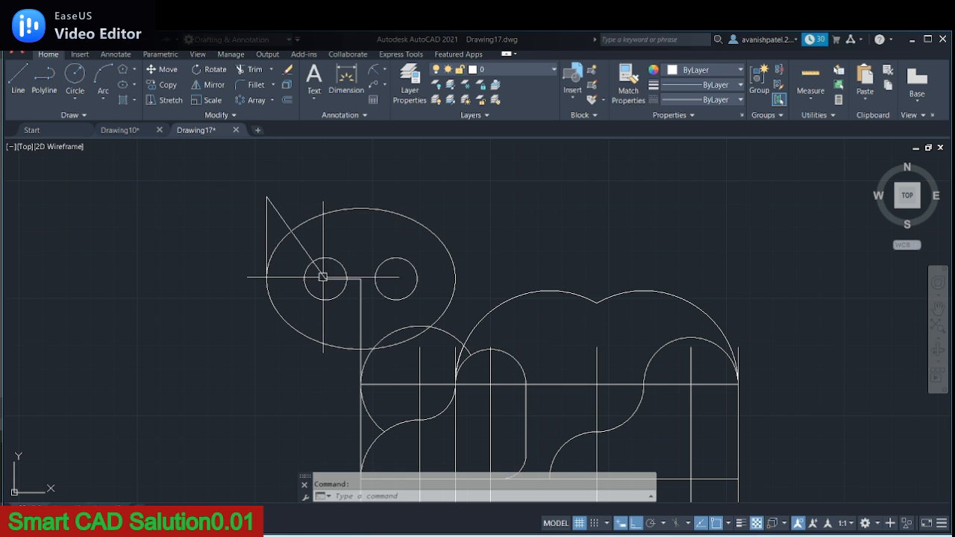
# Draw the right ear with a line 35 up from the ellipse's right quadrant, continuing to the right eye's centre.
pyautogui.click(13, 85)
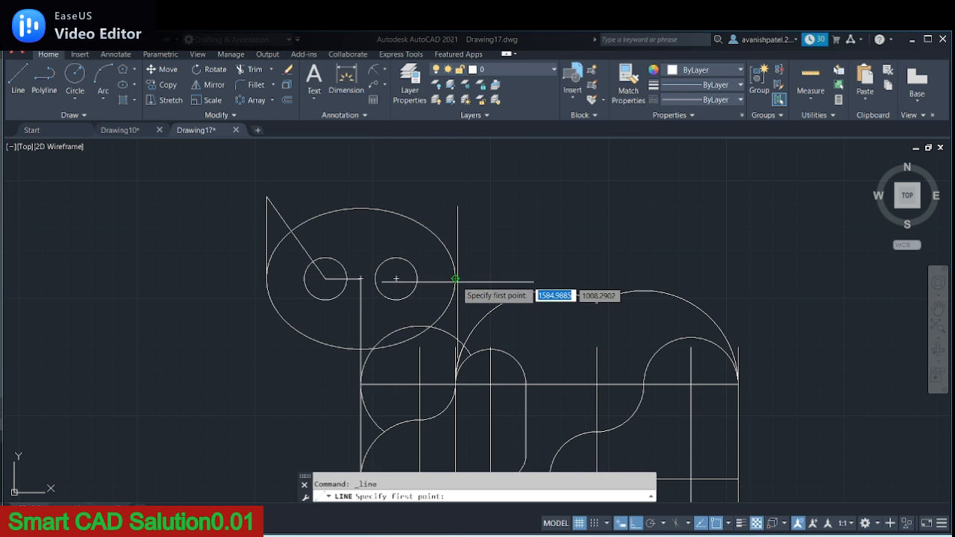
pyautogui.click(454, 278)
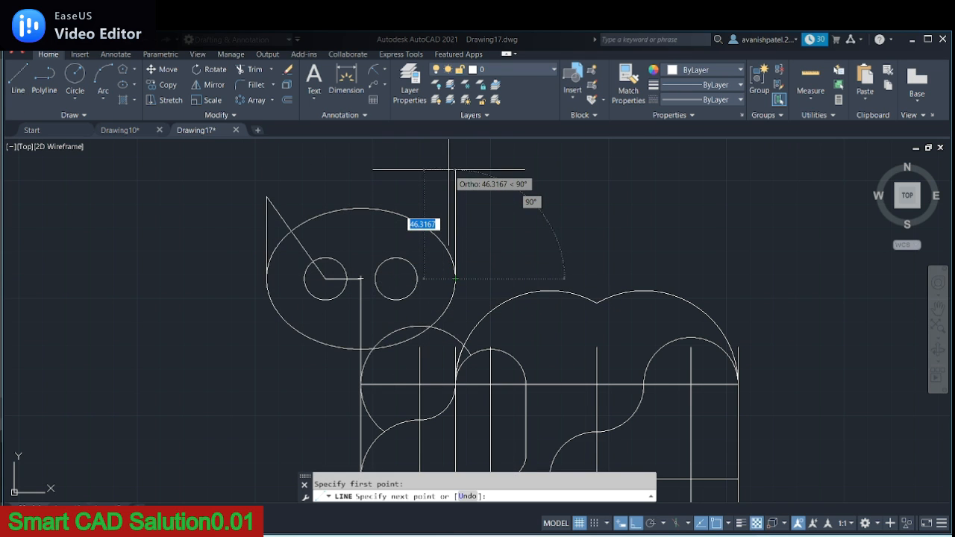
pyautogui.write('35')
pyautogui.press('Return')
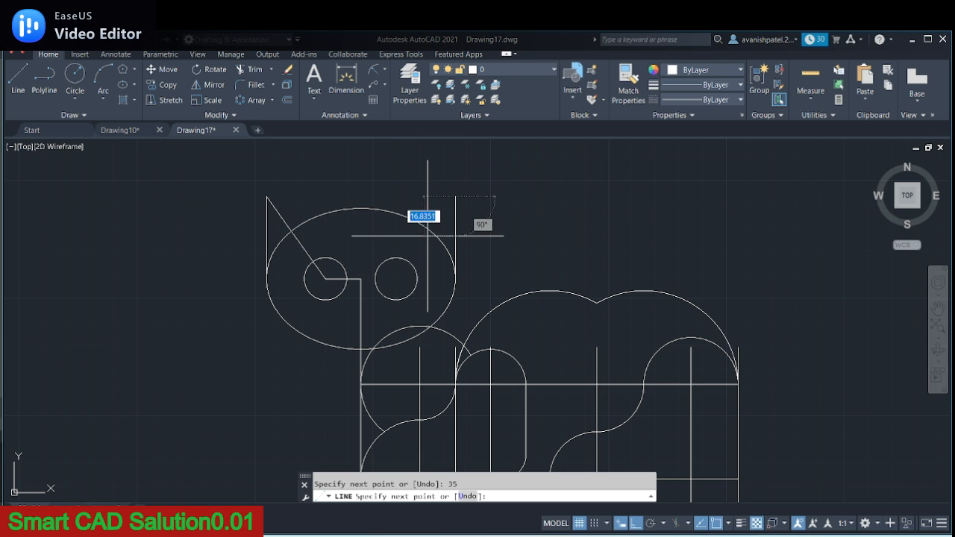
pyautogui.click(397, 277)
pyautogui.press('Escape')
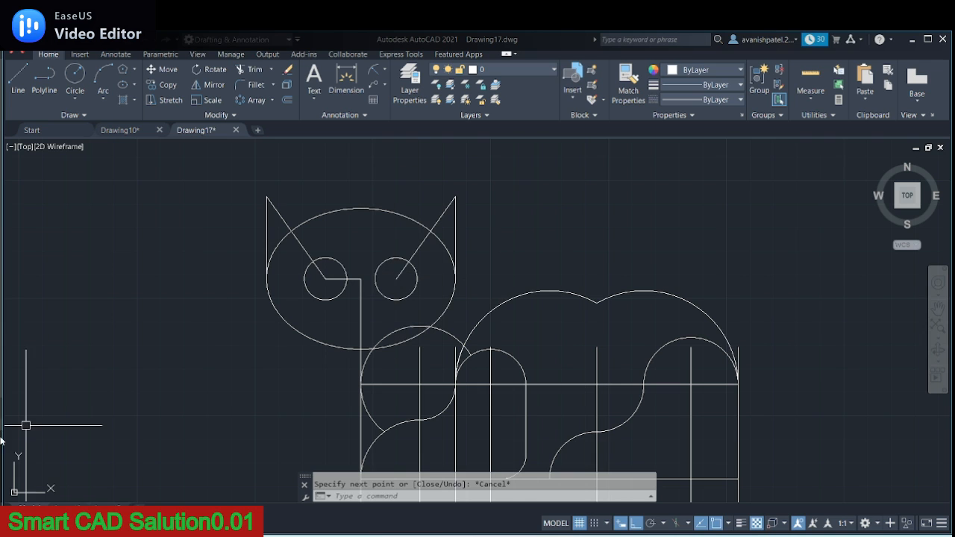
# Trim the slanted ear lines inside the head ellipse, remove the horizontal construction line at the left eye, and end Trim.
pyautogui.click(255, 71)
pyautogui.click(303, 240)
pyautogui.click(332, 281)
pyautogui.click(328, 279)
pyautogui.scroll(1, 351, 281)
pyautogui.click(355, 283)
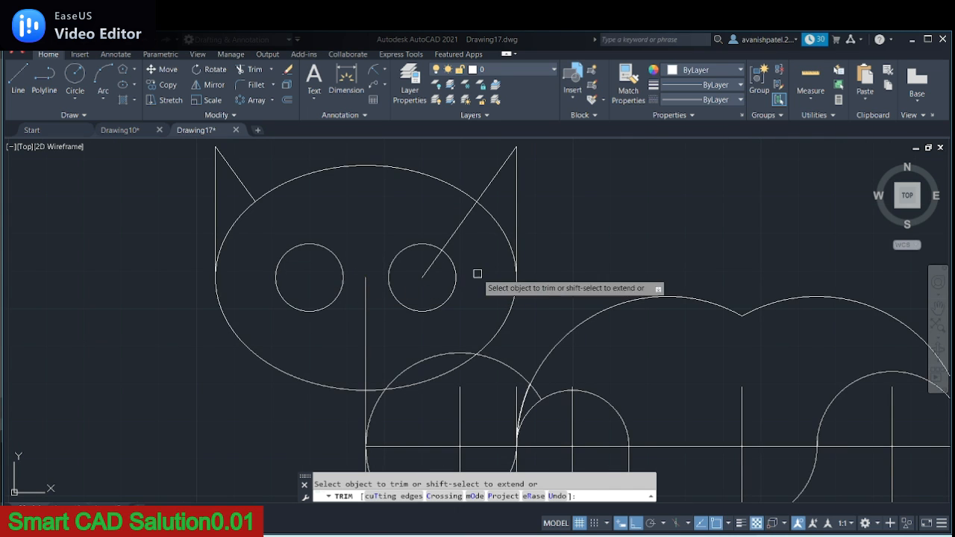
pyautogui.click(446, 240)
pyautogui.rightClick(445, 239)
pyautogui.click(471, 247)
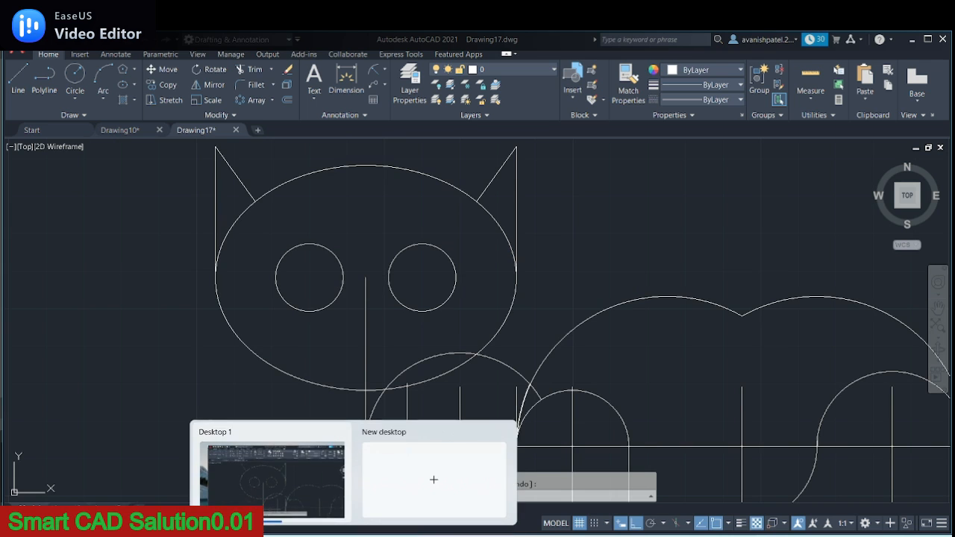
# Trim the neck circle's upper arc inside and to the right of the head ellipse, keeping the left neck arc, and end Trim.
pyautogui.scroll(-1, 344, 348)
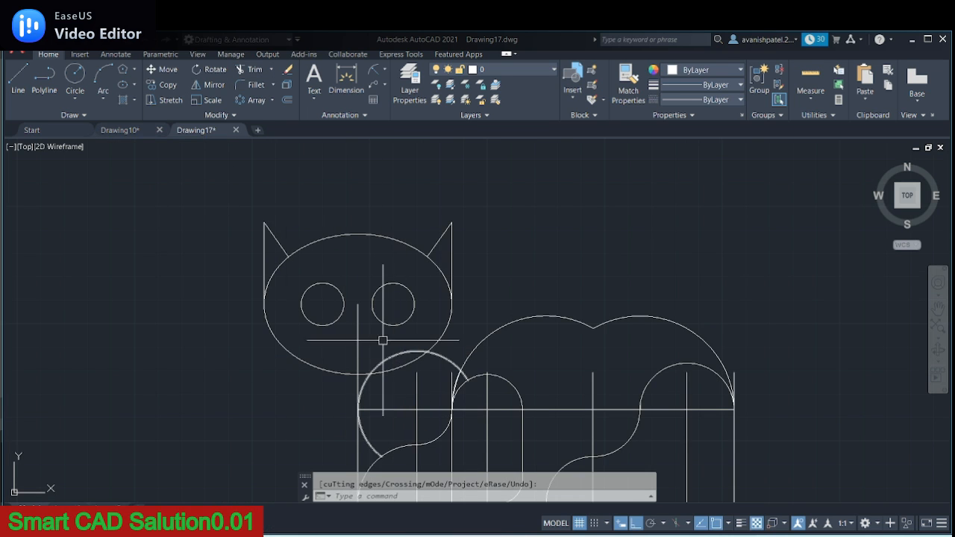
pyautogui.click(243, 71)
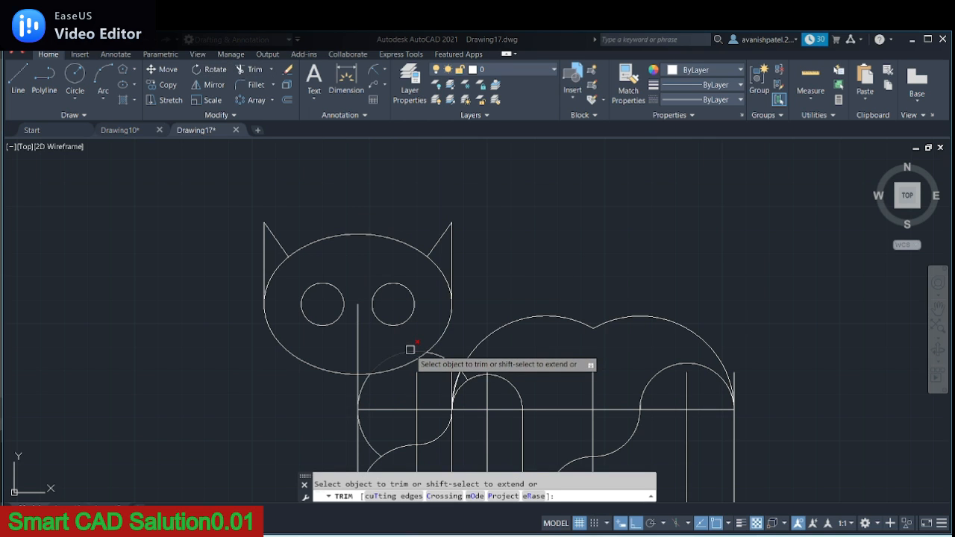
pyautogui.scroll(2, 457, 365)
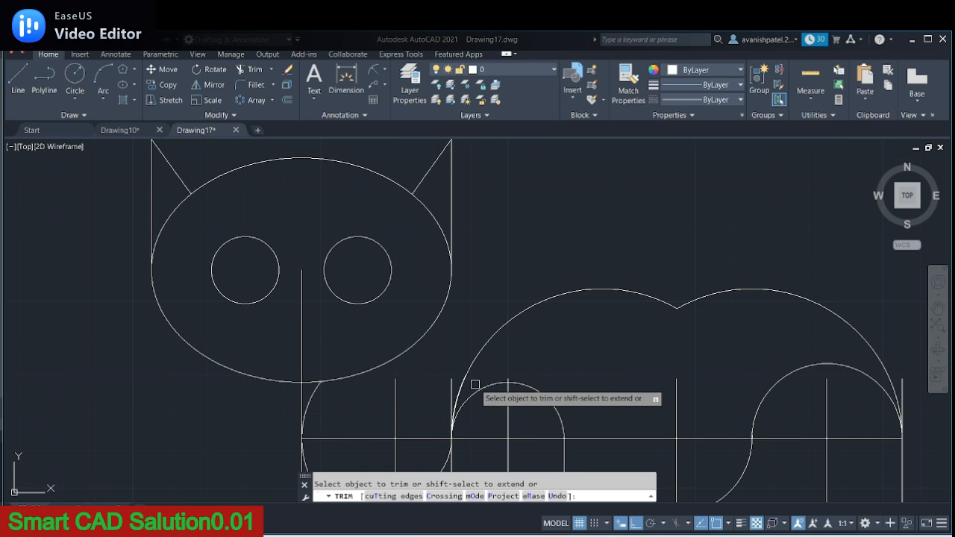
pyautogui.scroll(-2, 474, 384)
pyautogui.moveTo(537, 367); pyautogui.dragTo(555, 279, button='middle')
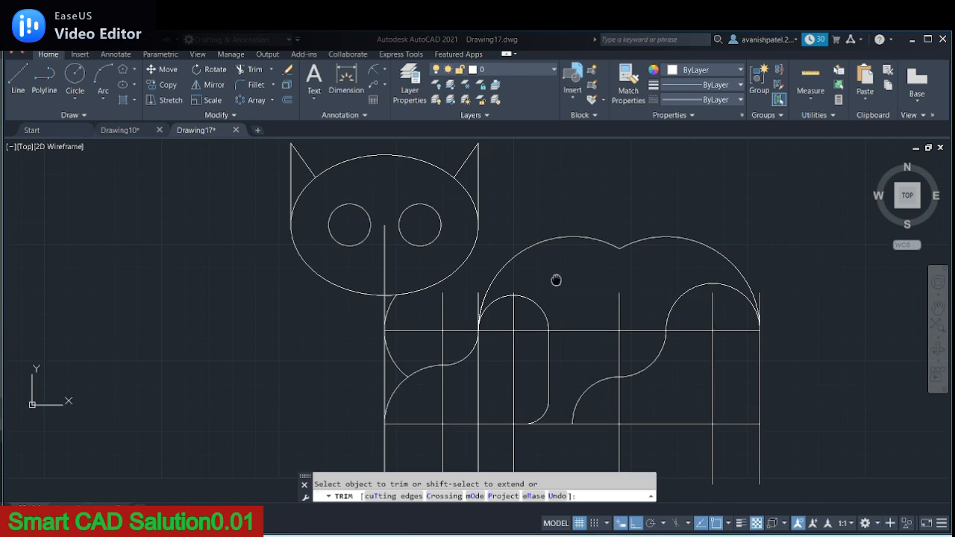
pyautogui.rightClick(556, 281)
pyautogui.click(571, 286)
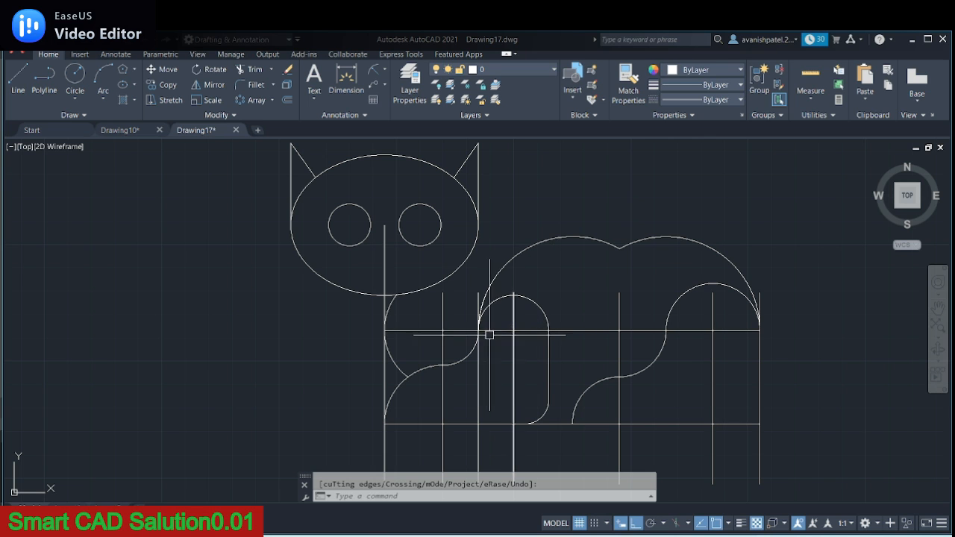
# Check the head-to-back arc in Drawing10, and in Drawing17 fillet the head ellipse and the front back arc with radius 10.
pyautogui.click(121, 130)
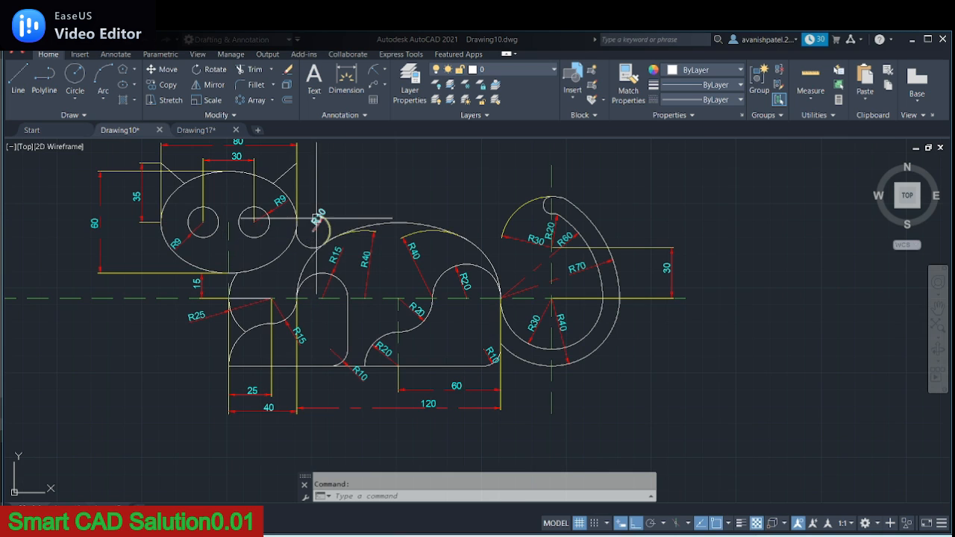
pyautogui.click(205, 133)
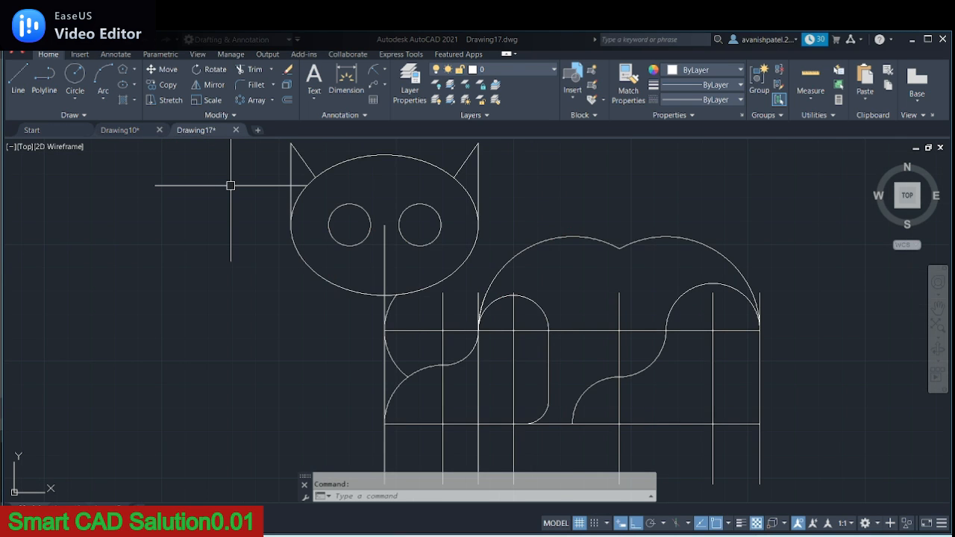
pyautogui.write('f')
pyautogui.press('Return')
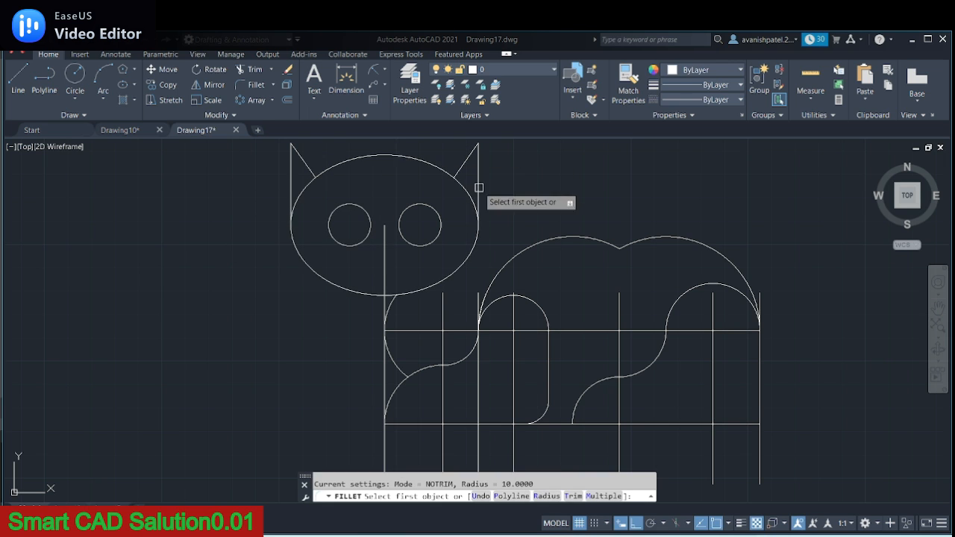
pyautogui.click(547, 496)
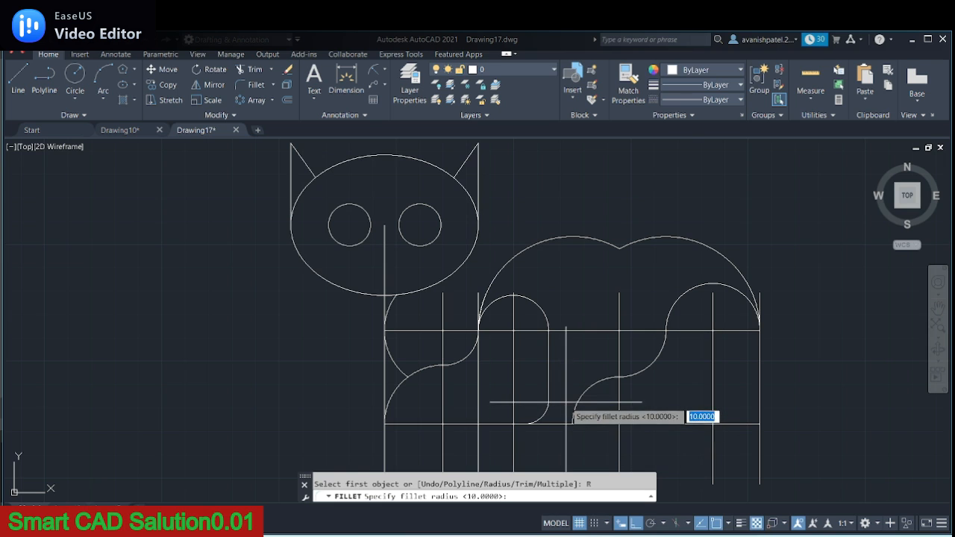
pyautogui.press('Return')
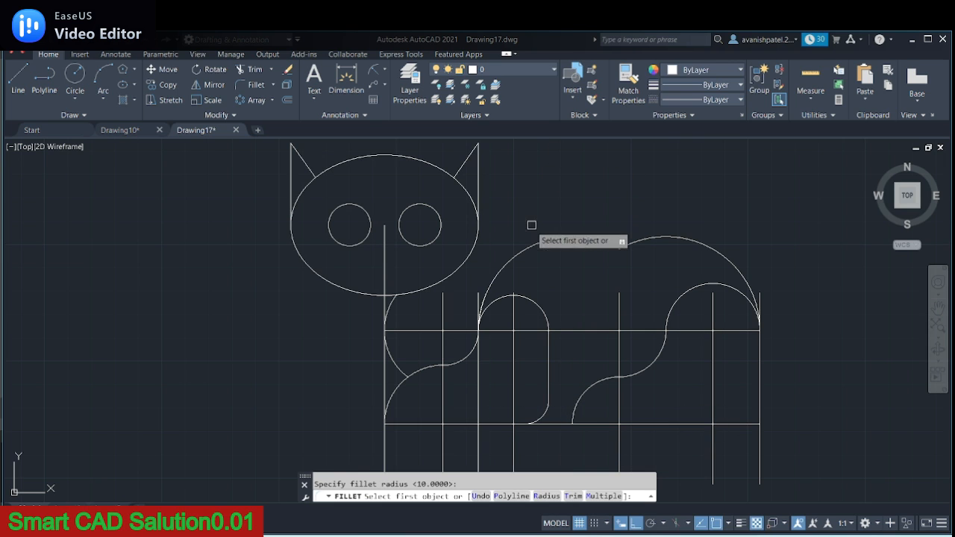
pyautogui.click(477, 237)
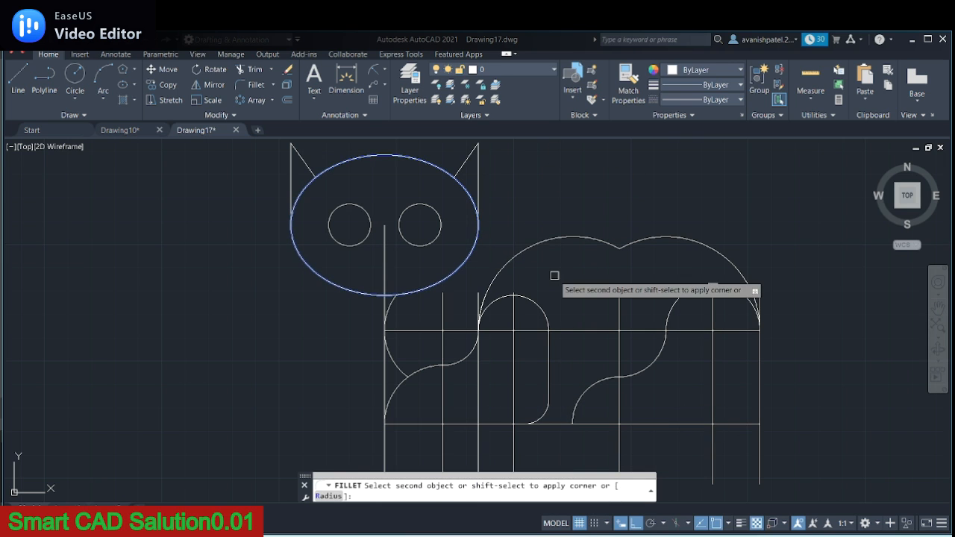
pyautogui.click(530, 250)
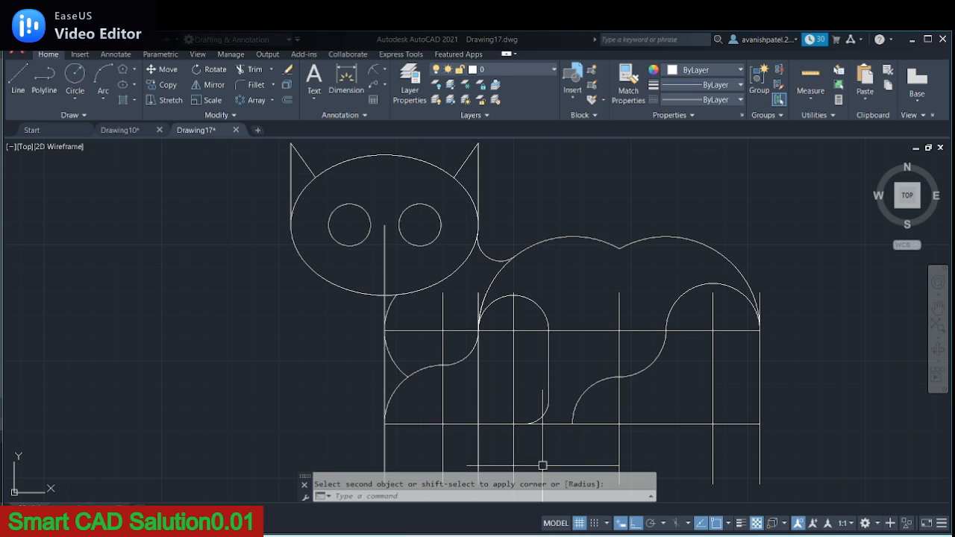
# Erase the seven vertical construction lines through the head, neck and legs, keeping the one at the rear end of the body.
pyautogui.scroll(-2, 493, 432)
pyautogui.scroll(4, 494, 432)
pyautogui.scroll(-5, 495, 417)
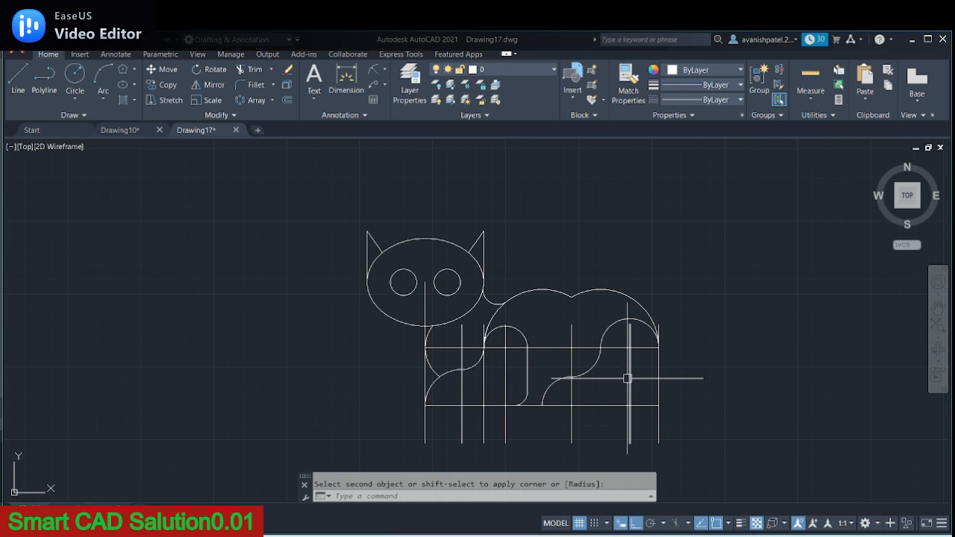
pyautogui.press('Escape')
pyautogui.click(632, 379)
pyautogui.click(572, 393)
pyautogui.click(506, 379)
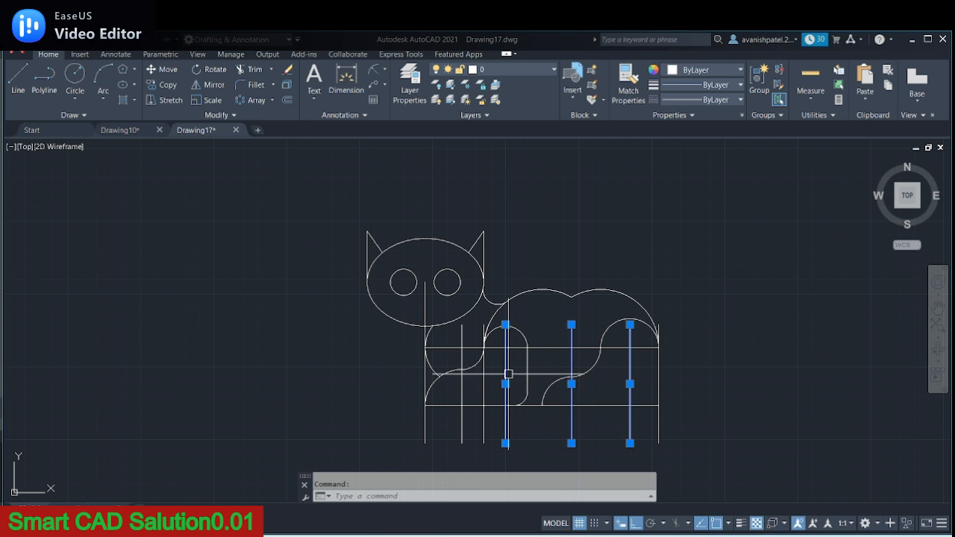
pyautogui.click(482, 385)
pyautogui.click(463, 384)
pyautogui.click(424, 379)
pyautogui.click(425, 298)
pyautogui.rightClick(648, 188)
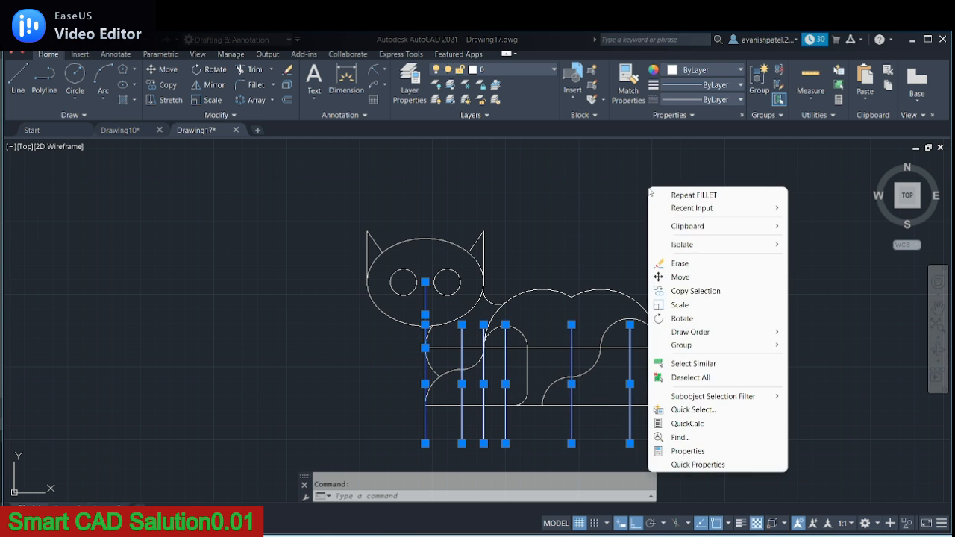
pyautogui.click(698, 264)
# Erase the horizontal construction line through the body and the long vertical line at the rear end.
pyautogui.scroll(2, 697, 262)
pyautogui.scroll(-2, 708, 283)
pyautogui.moveTo(715, 301); pyautogui.dragTo(689, 271, button='middle')
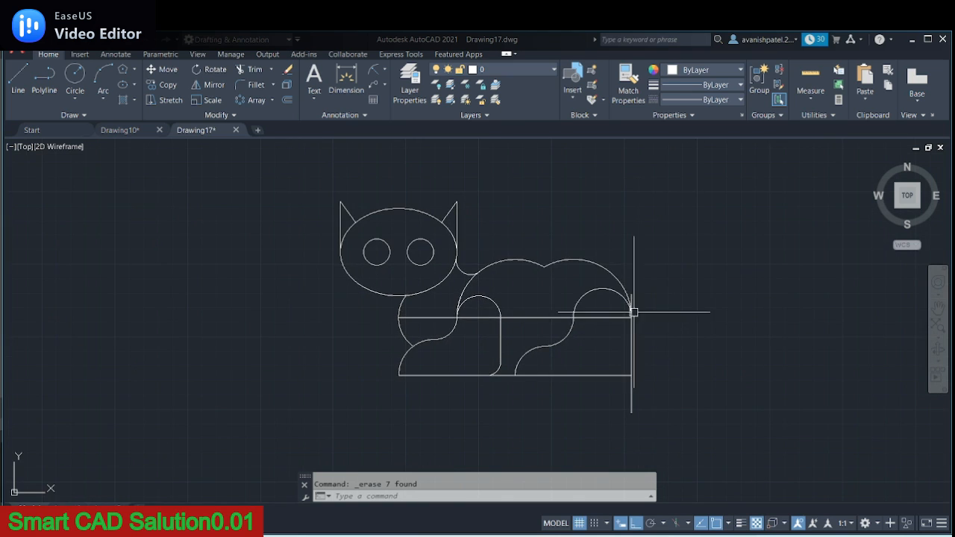
pyautogui.click(532, 317)
pyautogui.rightClick(533, 318)
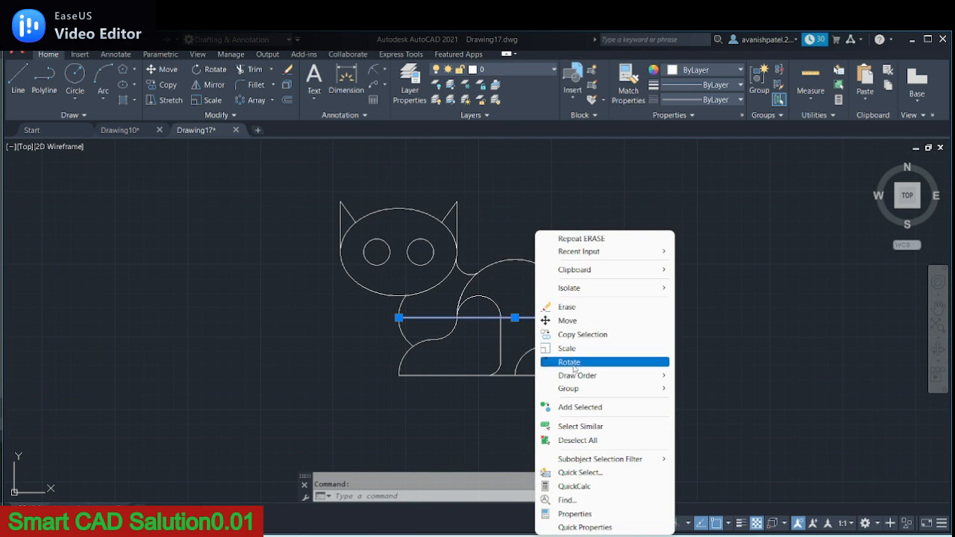
pyautogui.click(595, 307)
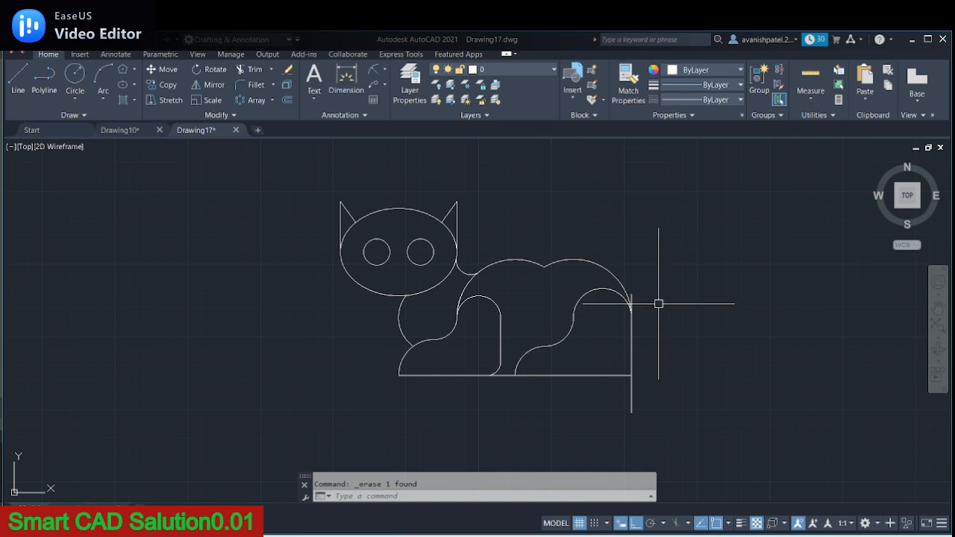
pyautogui.click(633, 337)
pyautogui.rightClick(633, 343)
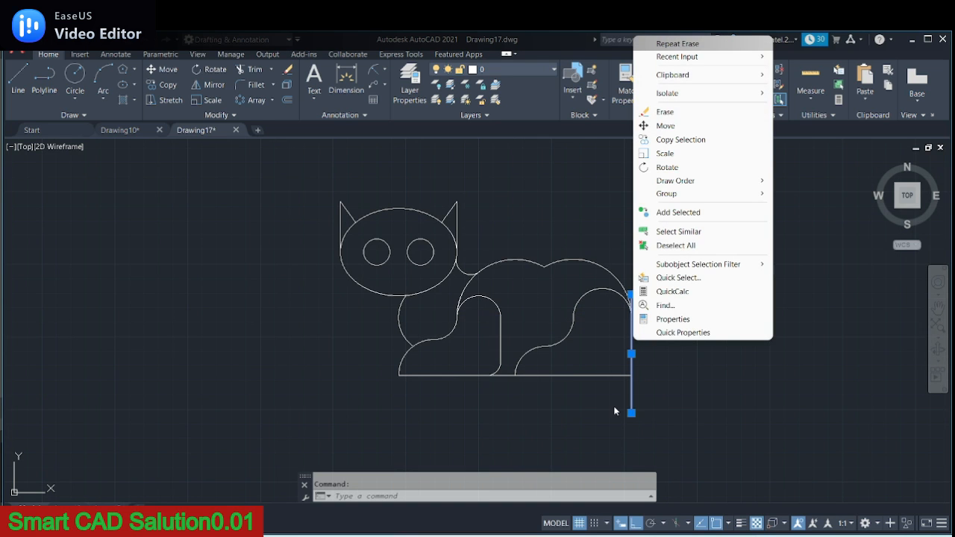
pyautogui.click(534, 178)
pyautogui.scroll(5, 534, 174)
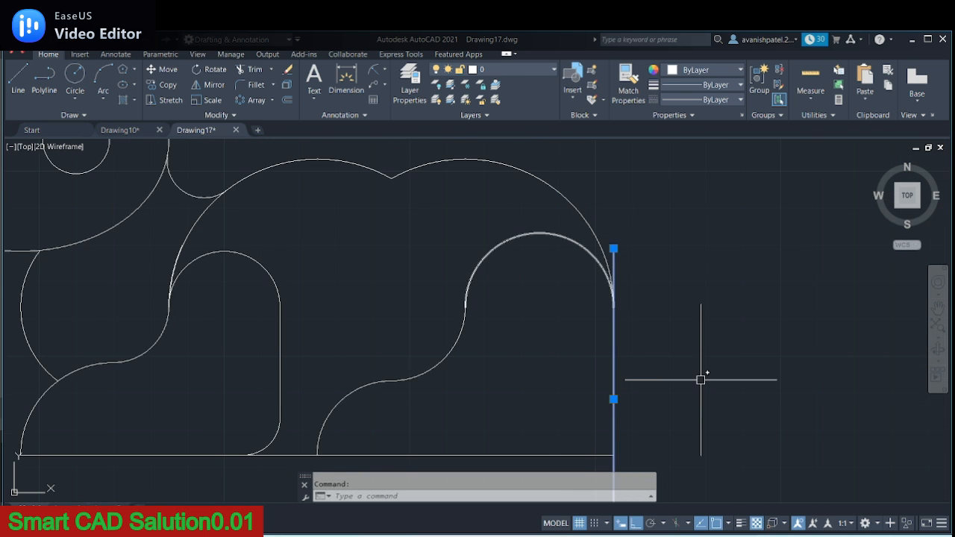
pyautogui.rightClick(629, 277)
pyautogui.click(658, 308)
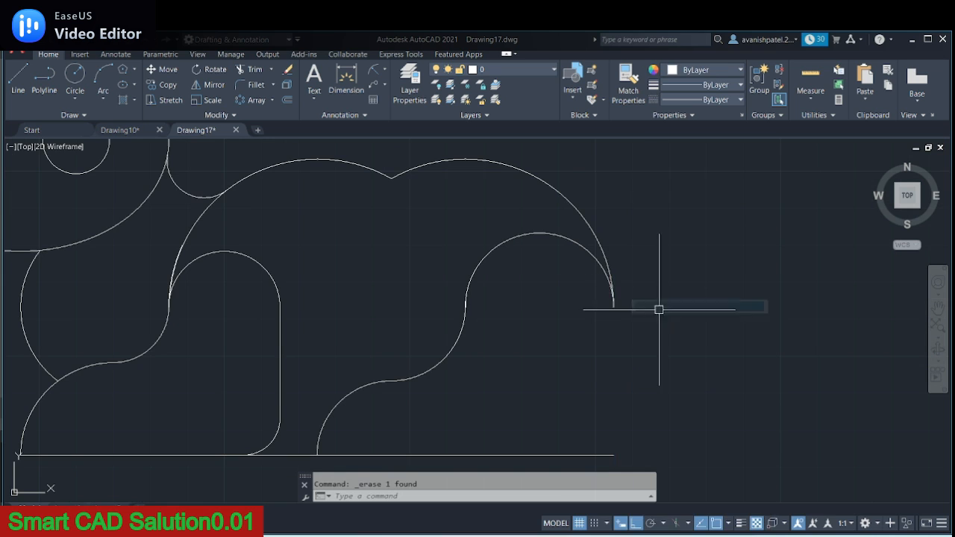
# Try a vertical line 30 up from the baseline's right end as the rear edge, and erase that line.
pyautogui.moveTo(662, 412); pyautogui.dragTo(660, 343, button='middle')
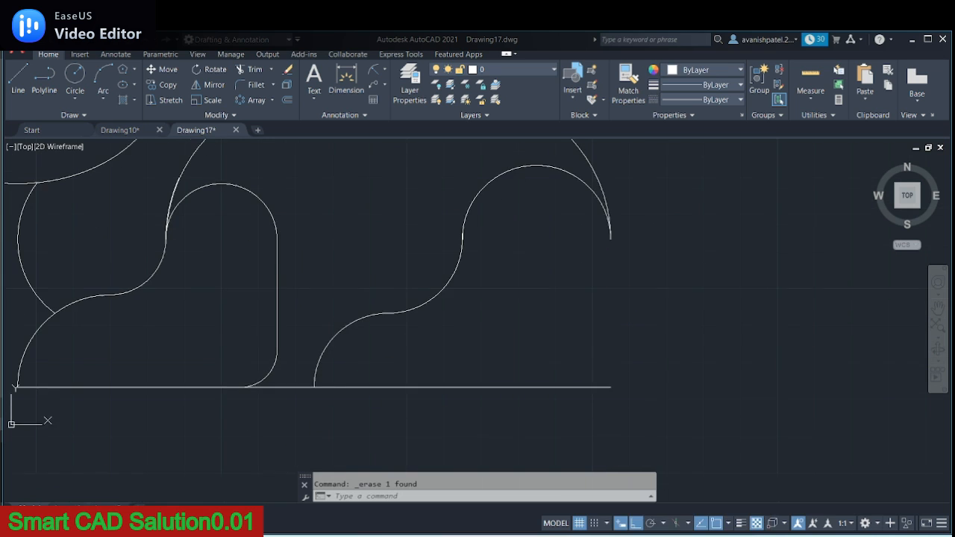
pyautogui.click(17, 81)
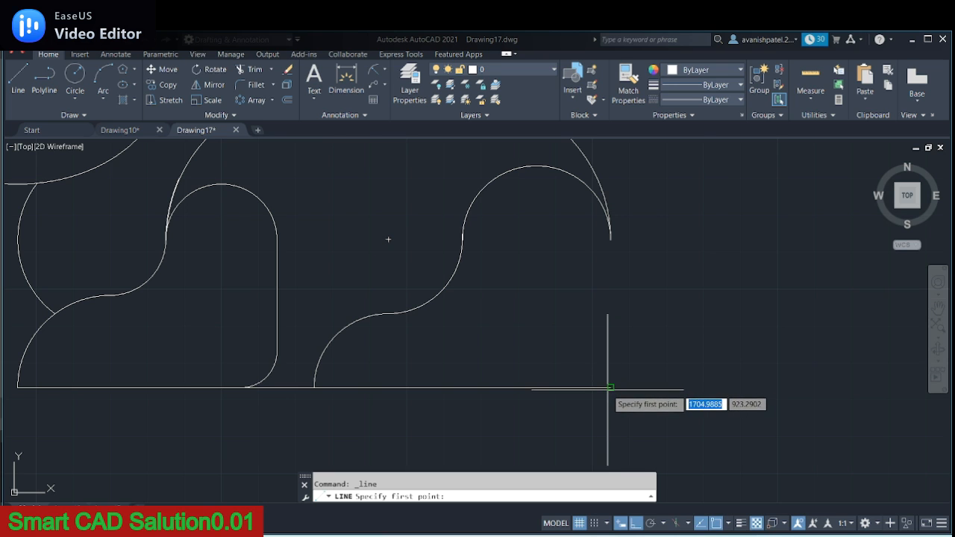
pyautogui.click(609, 387)
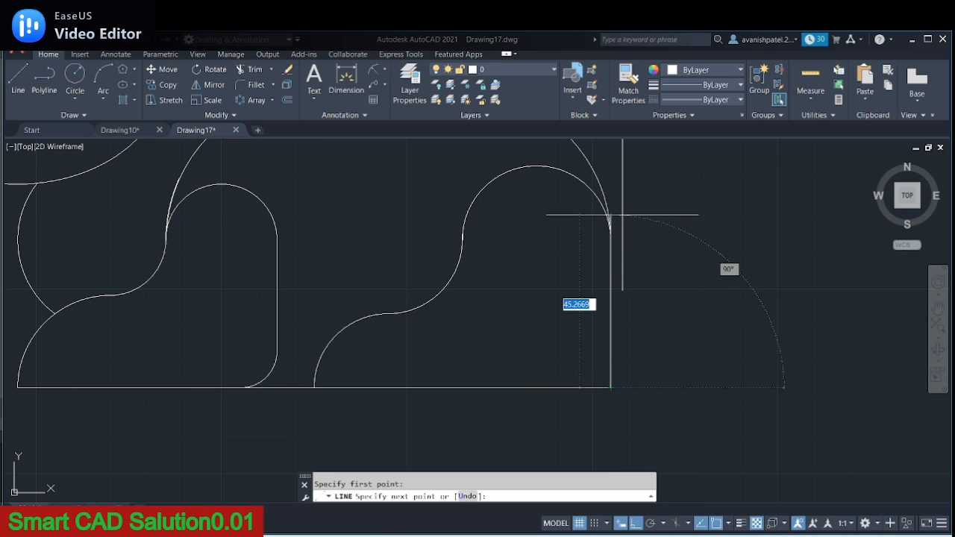
pyautogui.write('30')
pyautogui.press('Return')
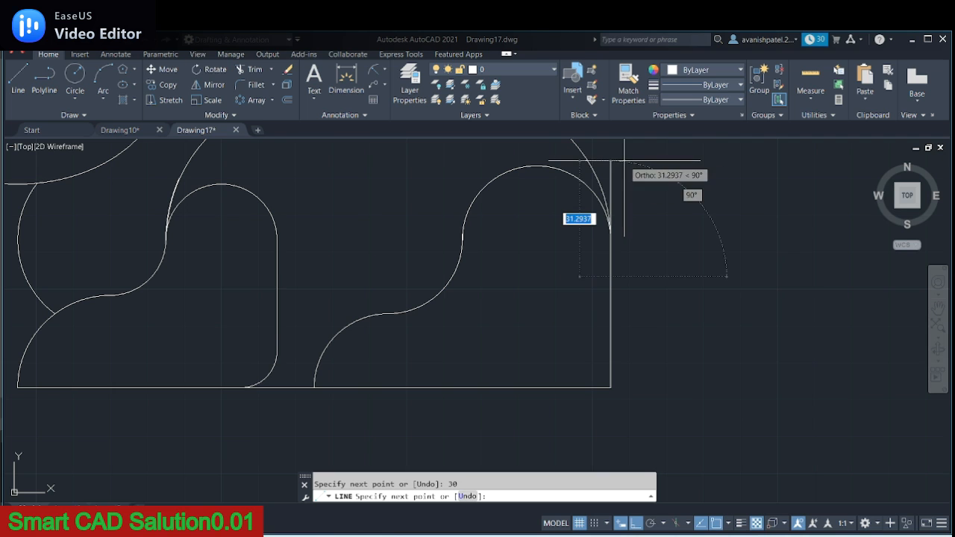
pyautogui.press('Escape')
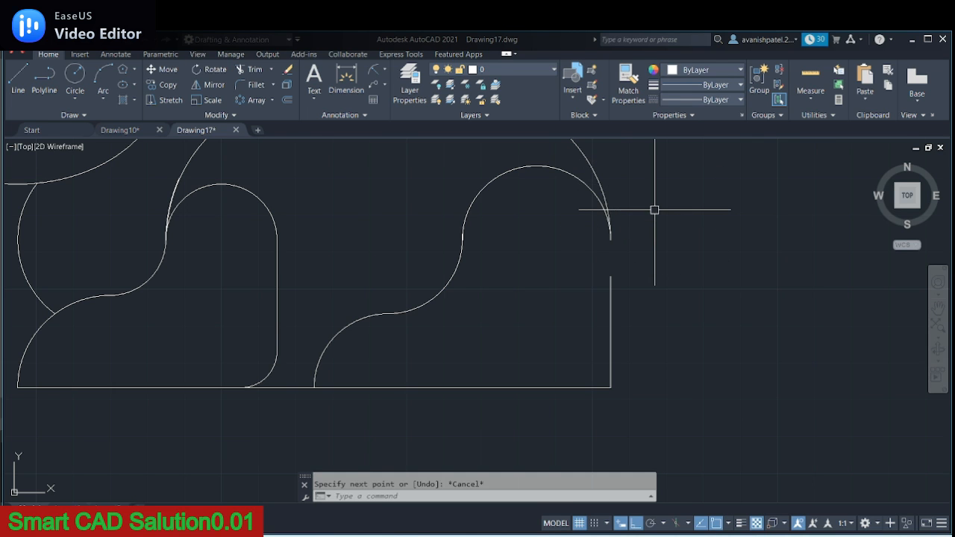
pyautogui.scroll(-2, 671, 267)
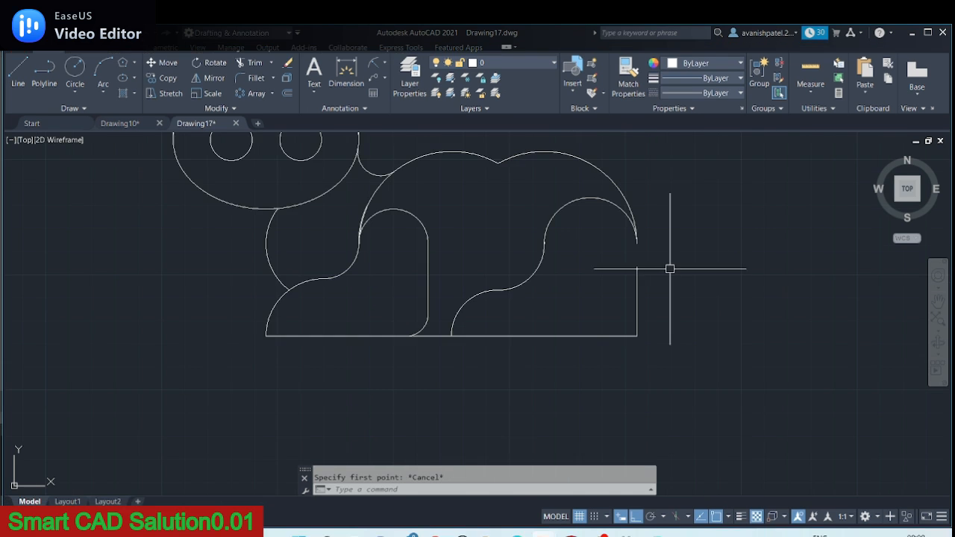
pyautogui.rightClick(636, 286)
pyautogui.click(666, 300)
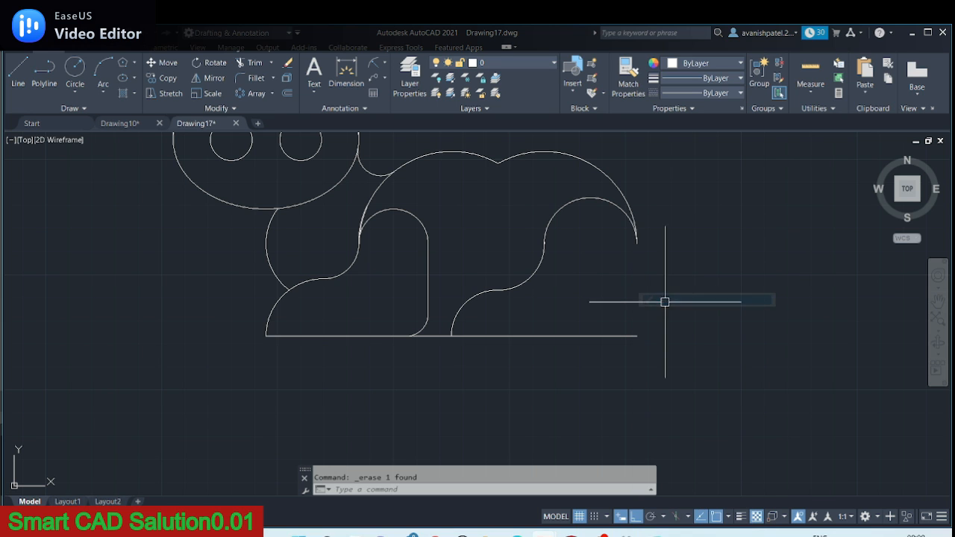
# Draw the rear edge as a line 40 up from the baseline's right end, and erase the two stray vertical lines behind the body.
pyautogui.click(18, 75)
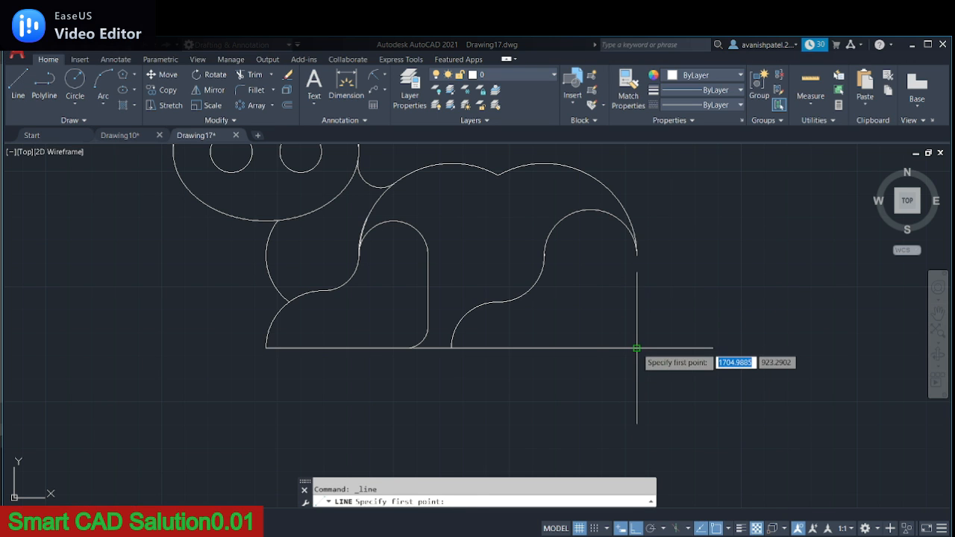
pyautogui.click(636, 347)
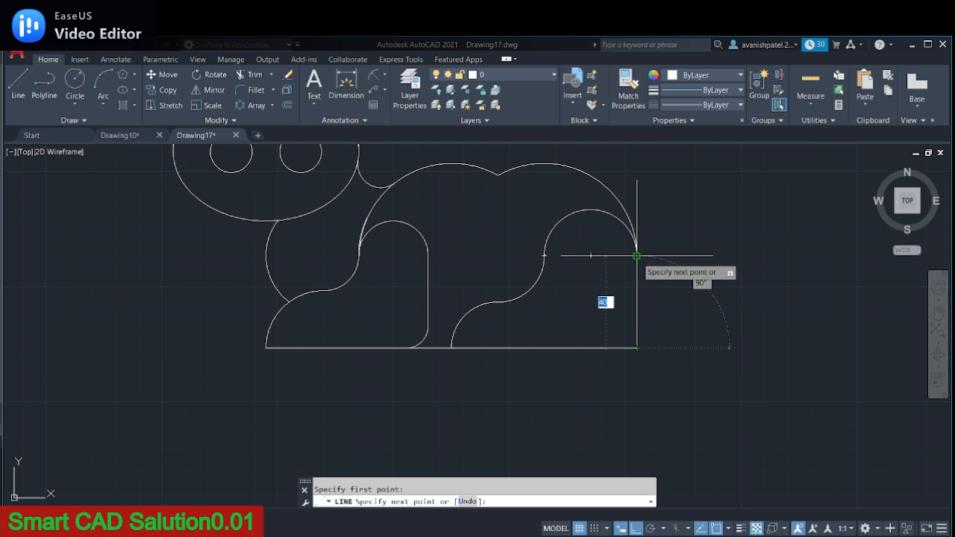
pyautogui.write('40')
pyautogui.press('Return')
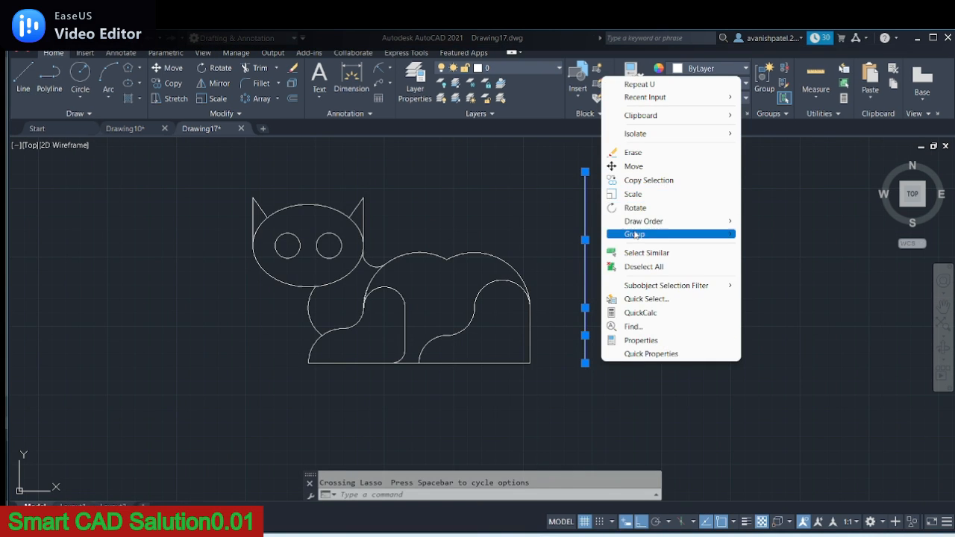
pyautogui.click(635, 149)
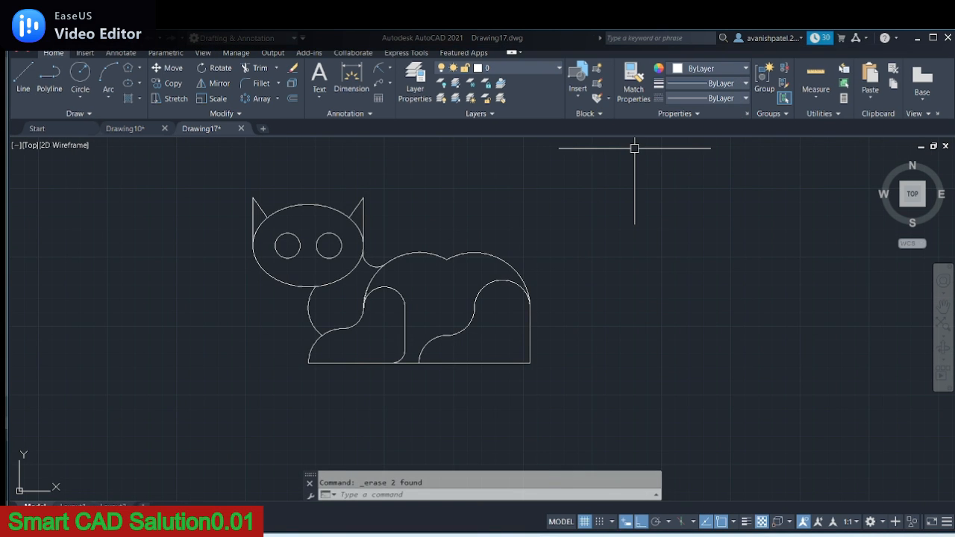
# Check the tail dimensions in Drawing10, and in Drawing17 offset the body's rear vertical edge 30 to the right.
pyautogui.click(132, 130)
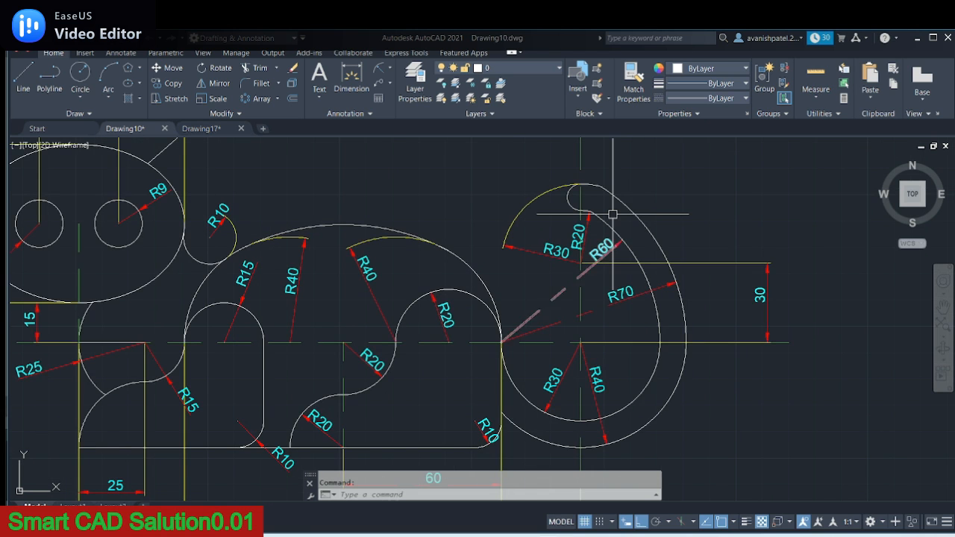
pyautogui.scroll(-4, 613, 273)
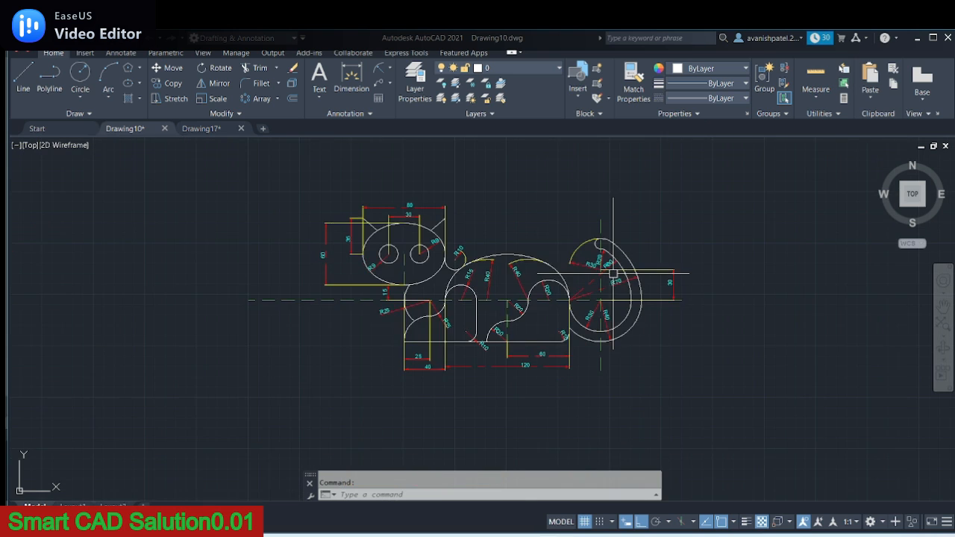
pyautogui.scroll(2, 633, 343)
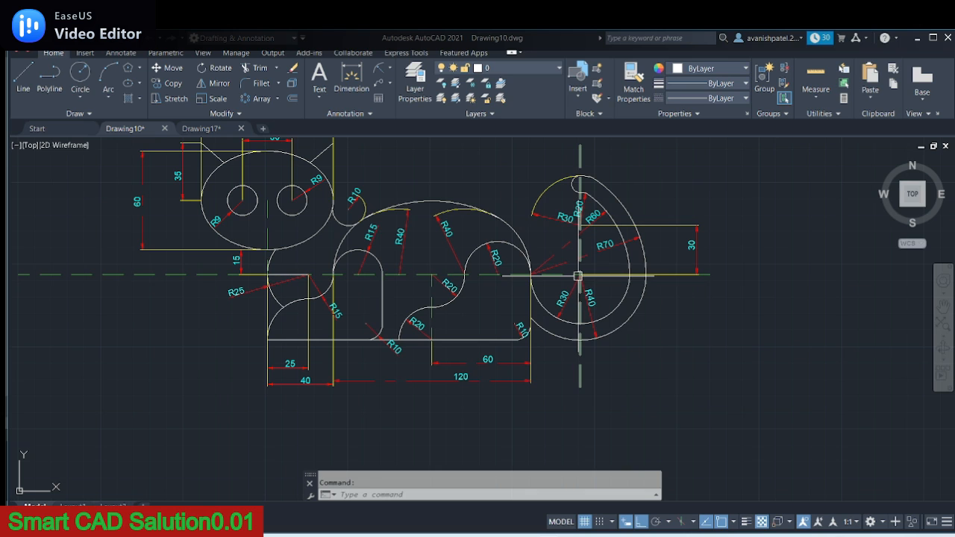
pyautogui.click(195, 128)
pyautogui.click(528, 333)
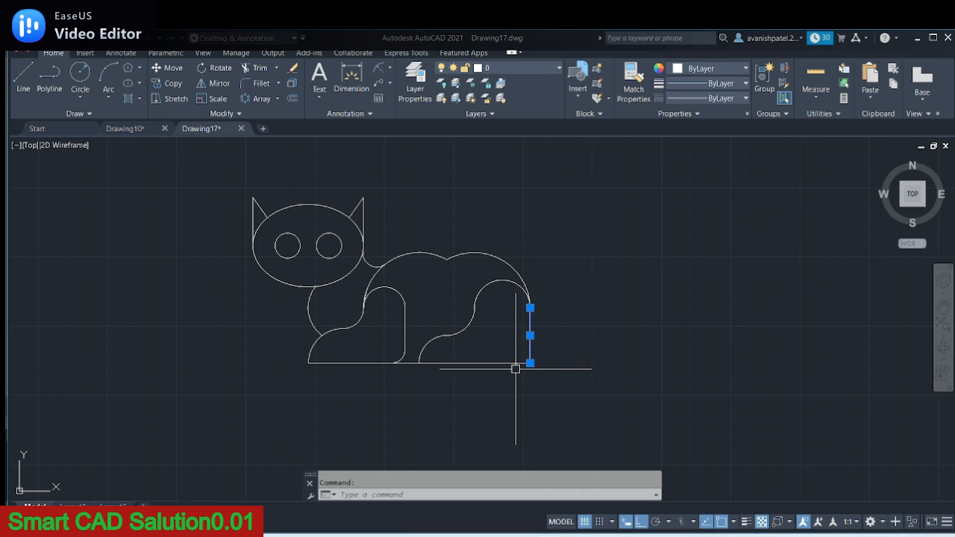
pyautogui.write('o')
pyautogui.press('Return')
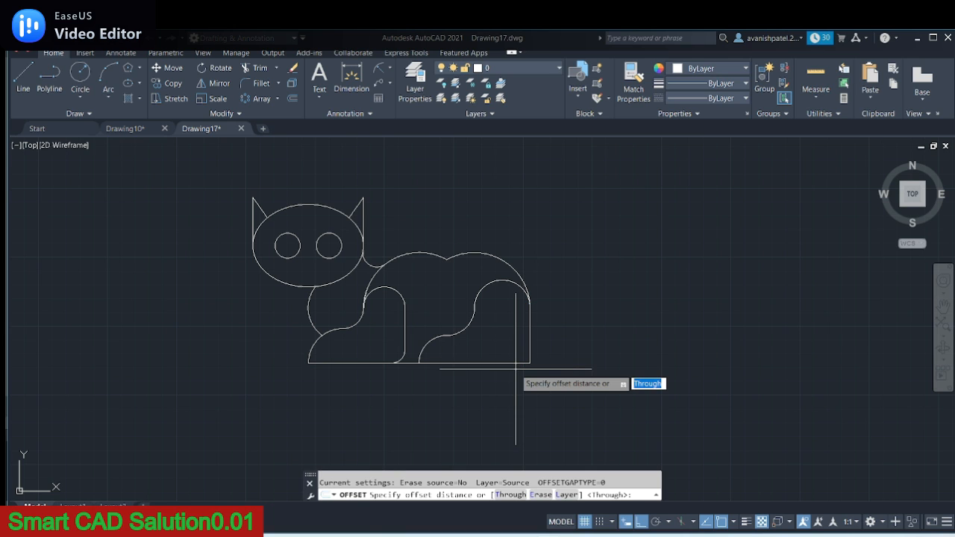
pyautogui.press('Return')
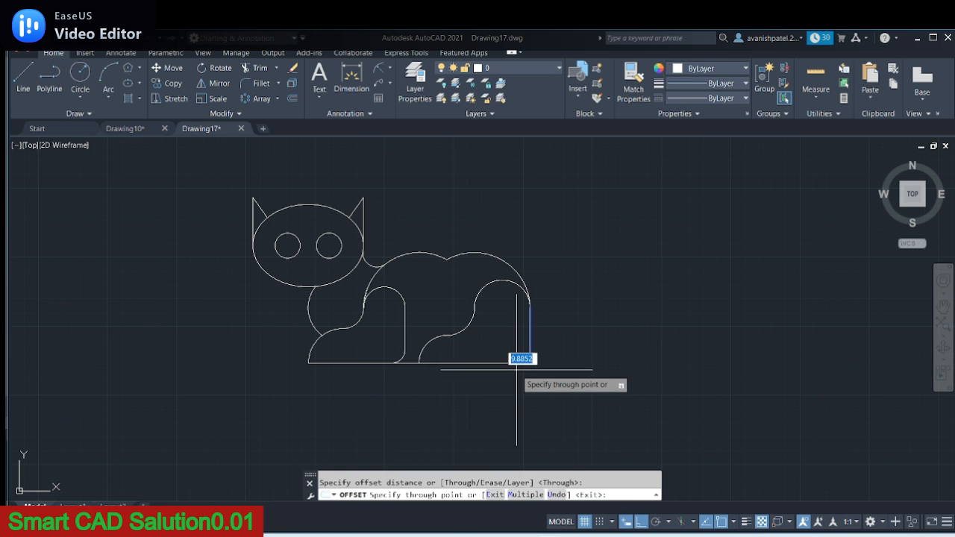
pyautogui.write('3')
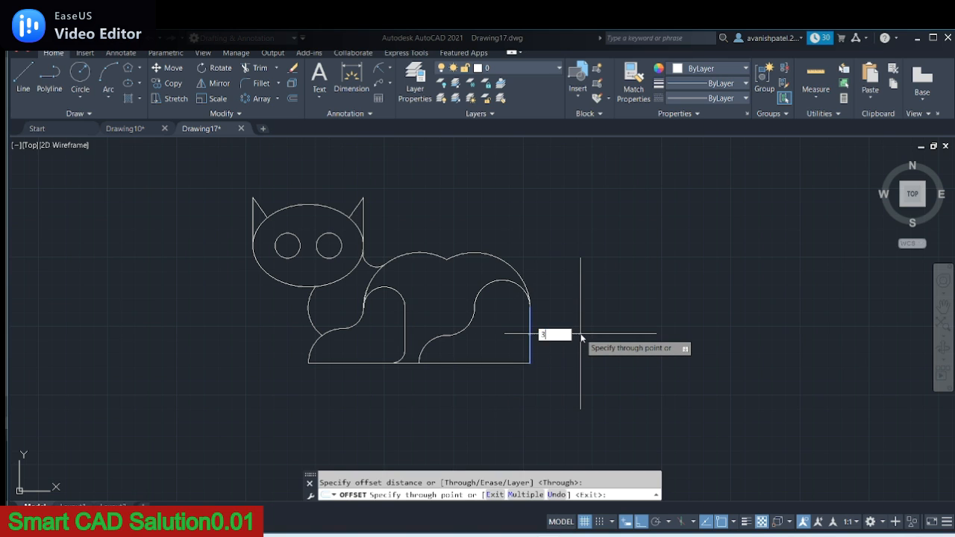
pyautogui.write('0')
pyautogui.press('Return')
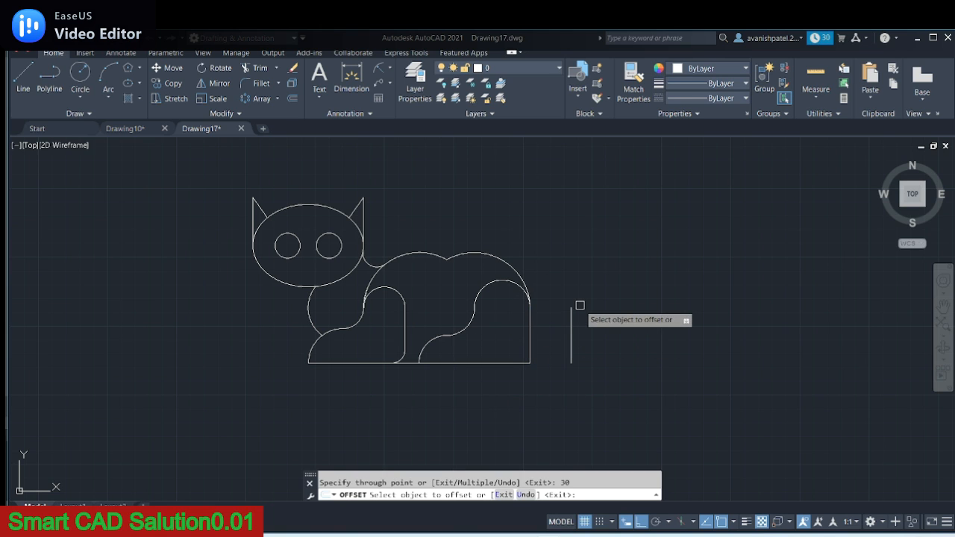
# Draw two concentric circles of radius 30 and 40 centred on the upper end of the offset vertical line.
pyautogui.rightClick(579, 297)
pyautogui.click(605, 302)
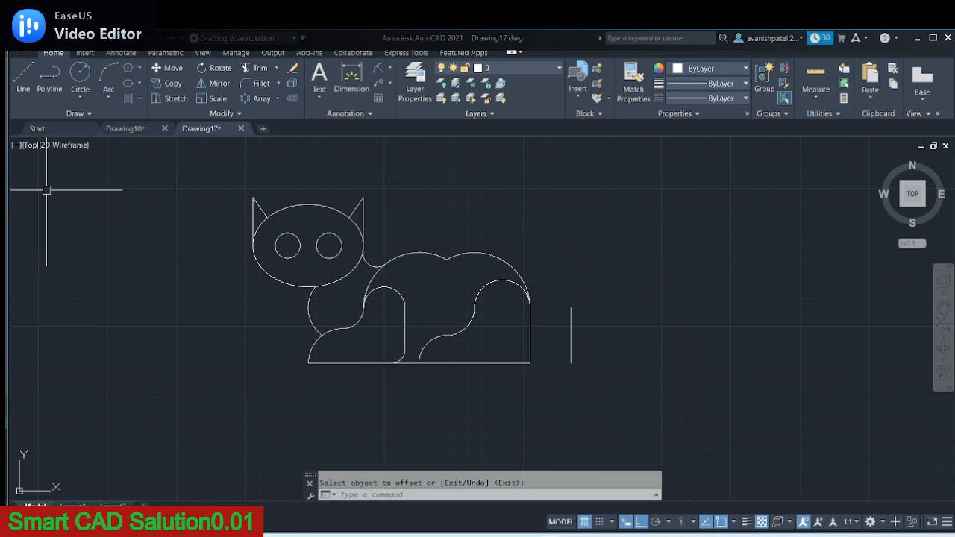
pyautogui.click(80, 71)
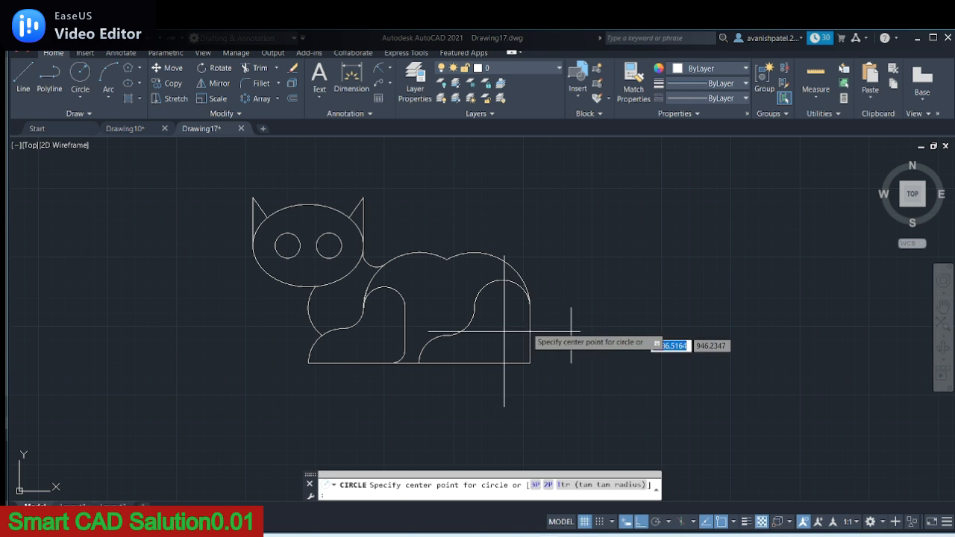
pyautogui.click(570, 307)
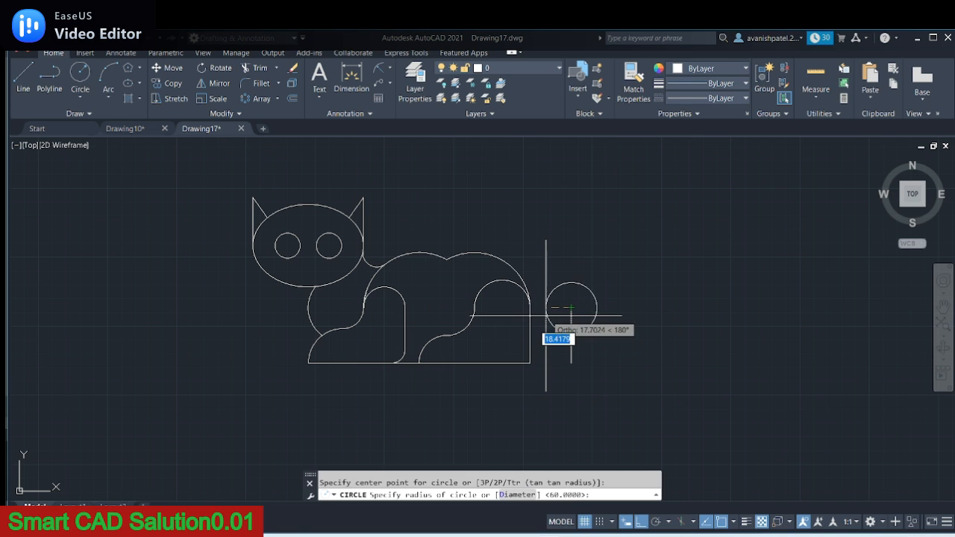
pyautogui.press('Return')
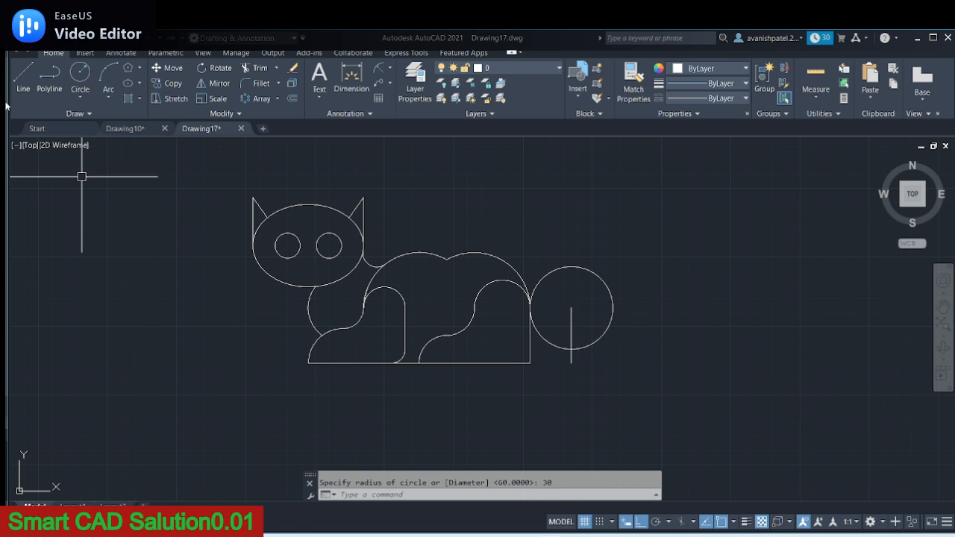
pyautogui.press('Return')
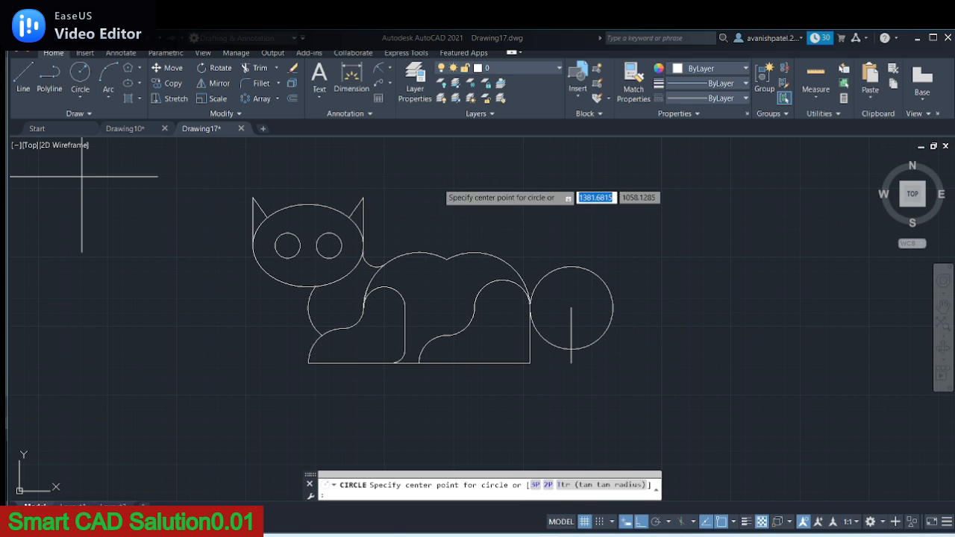
pyautogui.click(571, 307)
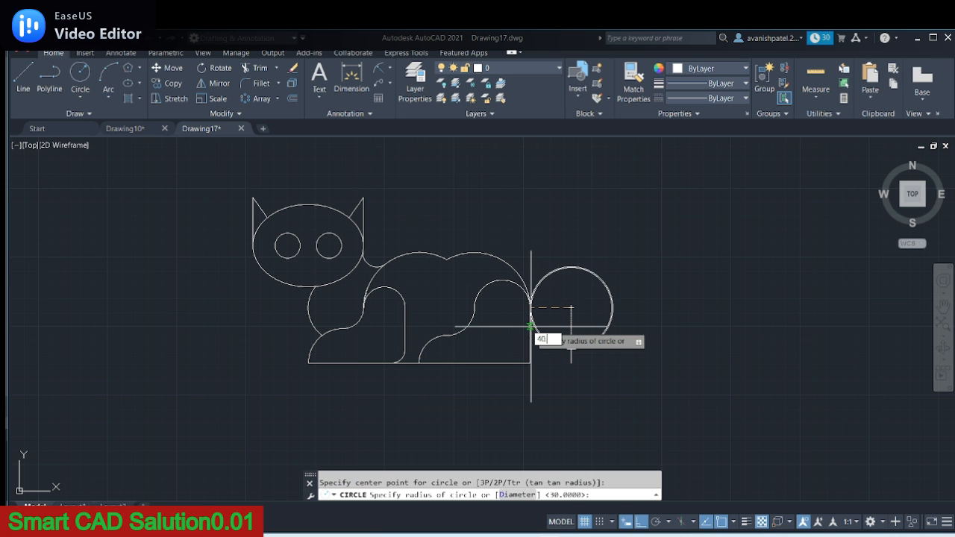
pyautogui.press('Return')
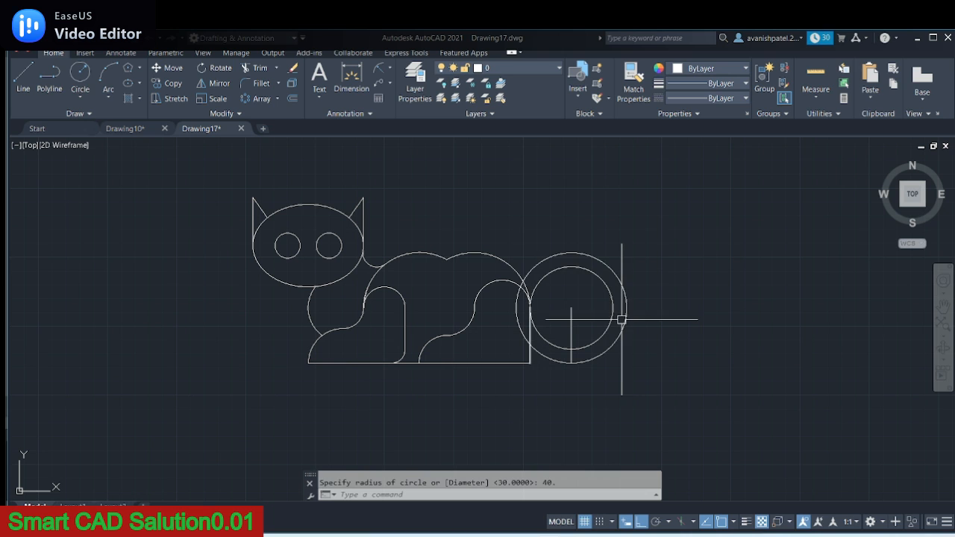
# Draw two concentric circles of radius 20 and 30 centred on the top quadrant of the radius 30 tail circle.
pyautogui.click(78, 74)
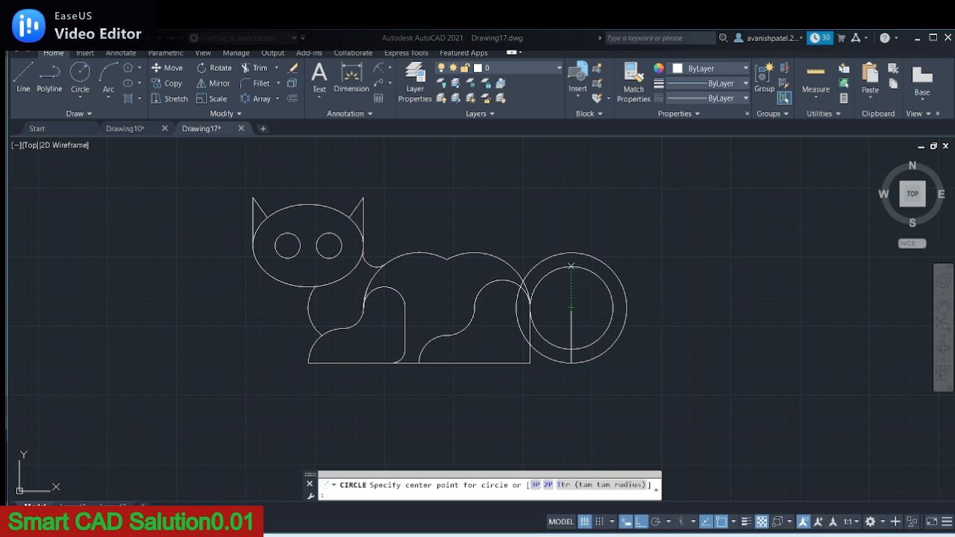
pyautogui.click(571, 307)
pyautogui.write('20')
pyautogui.press('Return')
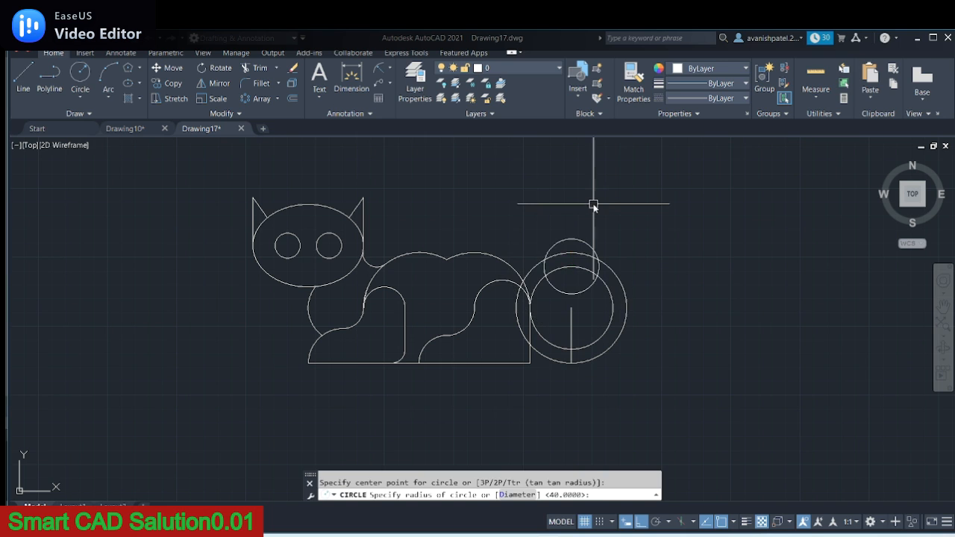
pyautogui.press('Return')
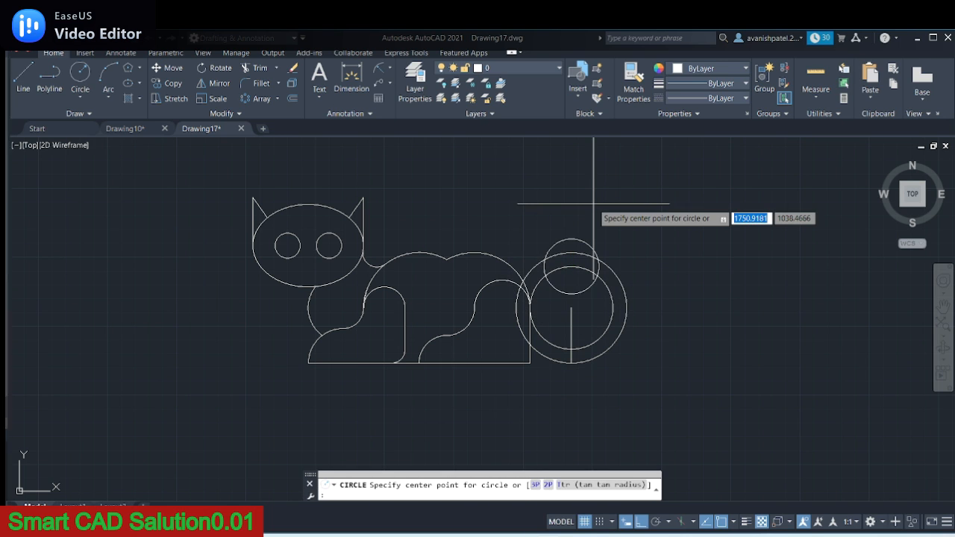
pyautogui.click(572, 265)
pyautogui.write('30')
pyautogui.press('Return')
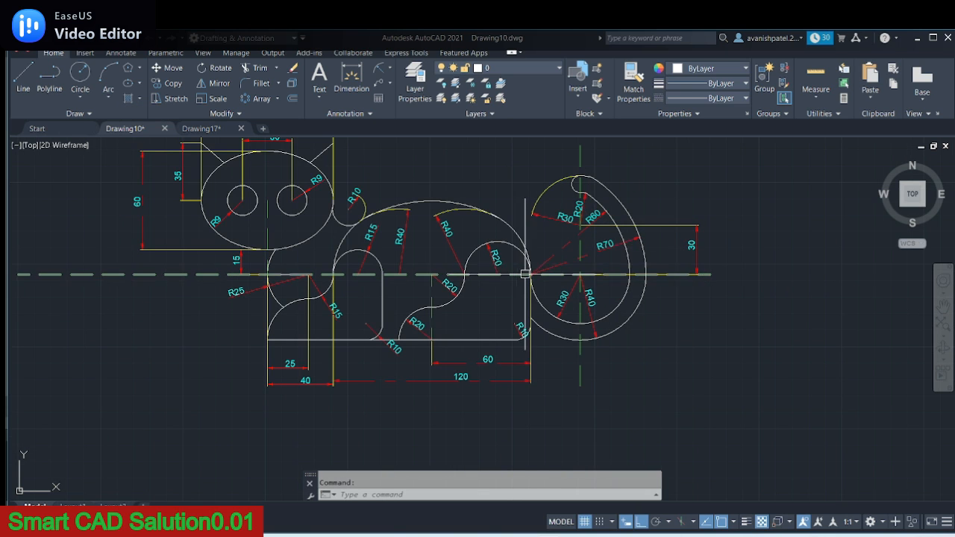
# Check the tail radii in Drawing10, and in Drawing17 draw circles of radius 70 and 60 centred on the rear edge's upper end.
pyautogui.scroll(-3, 532, 271)
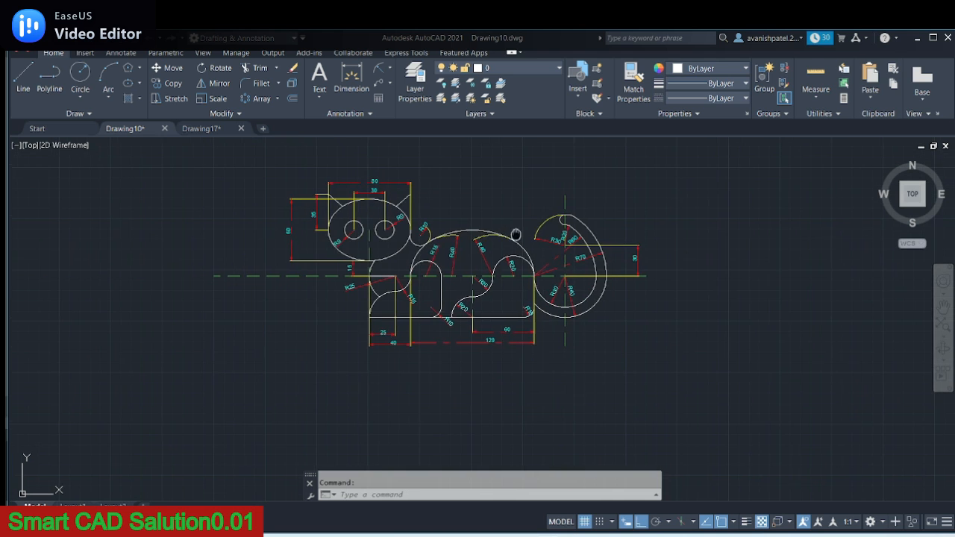
pyautogui.click(221, 129)
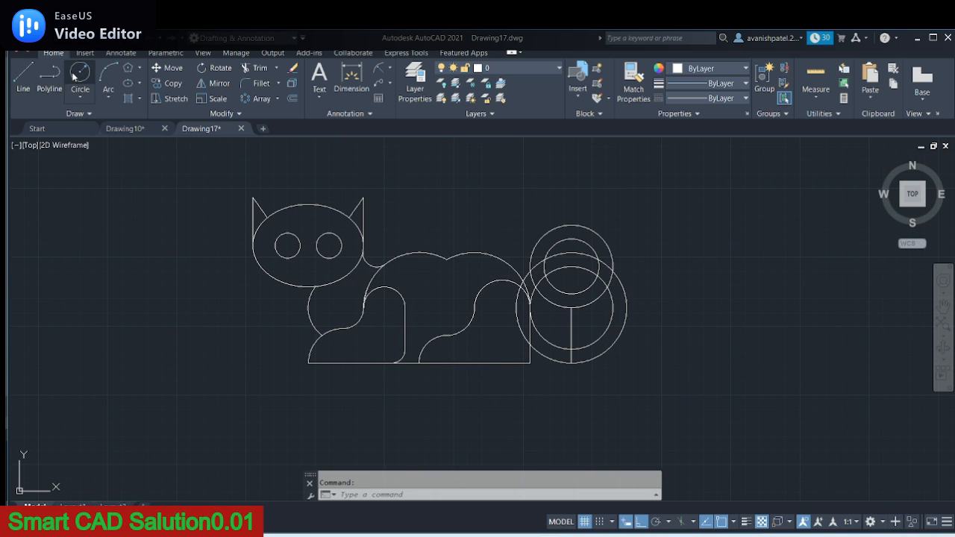
pyautogui.click(78, 77)
pyautogui.scroll(4, 593, 302)
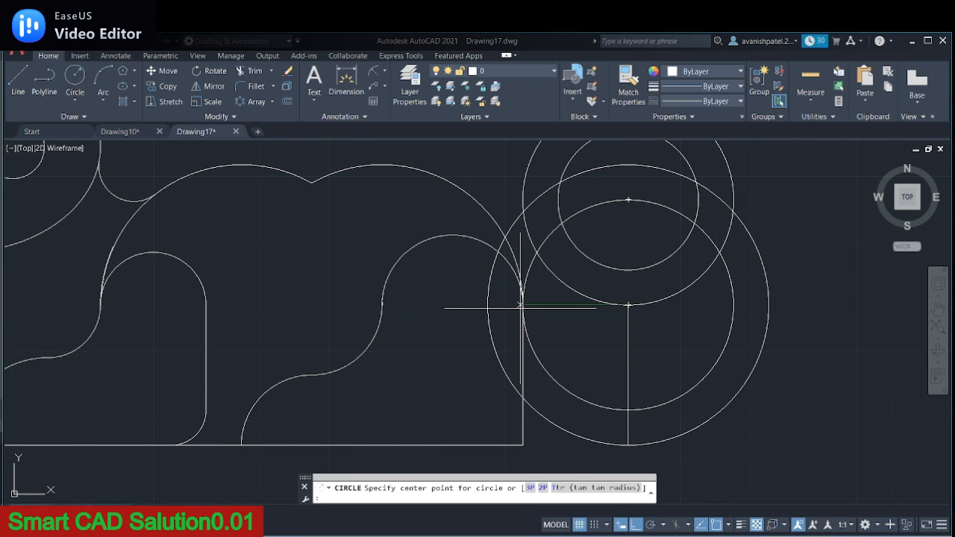
pyautogui.click(529, 301)
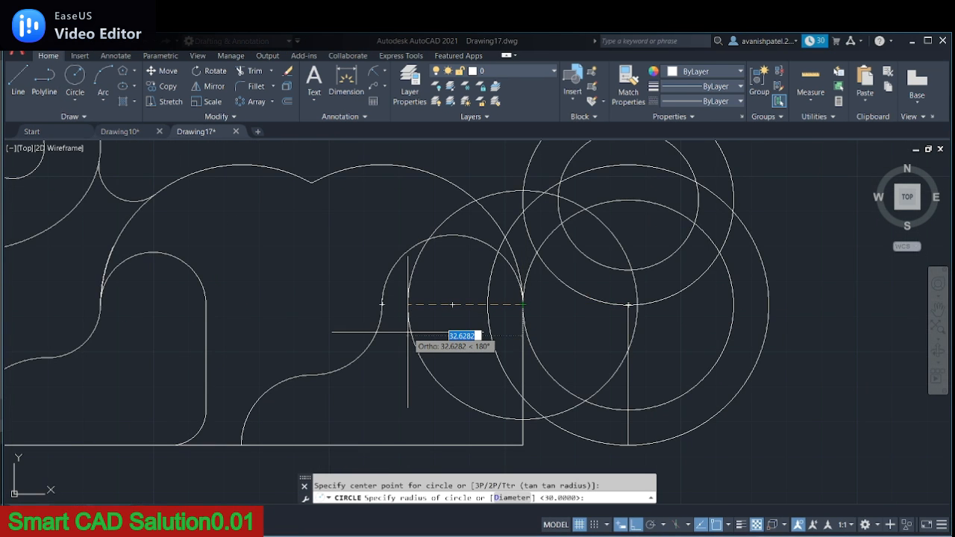
pyautogui.press('Return')
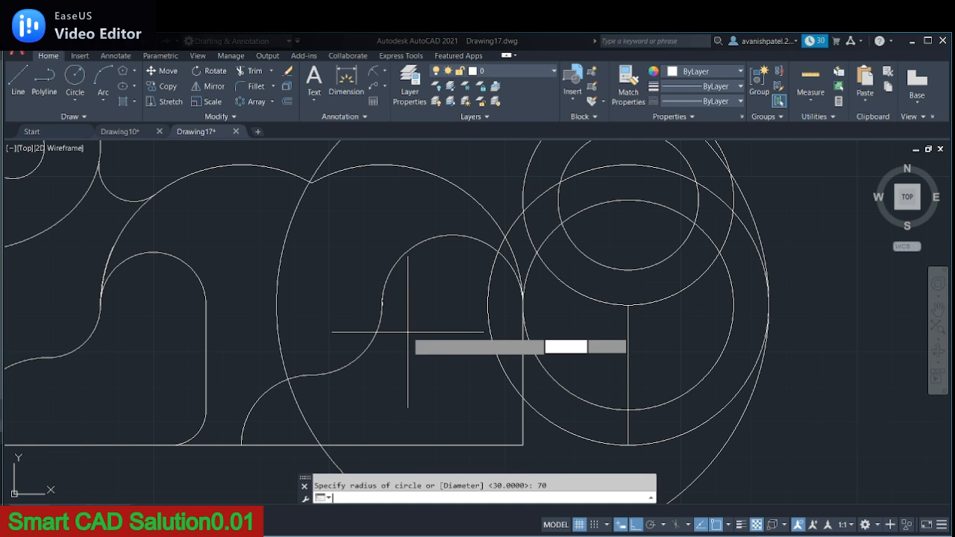
pyautogui.press('Return')
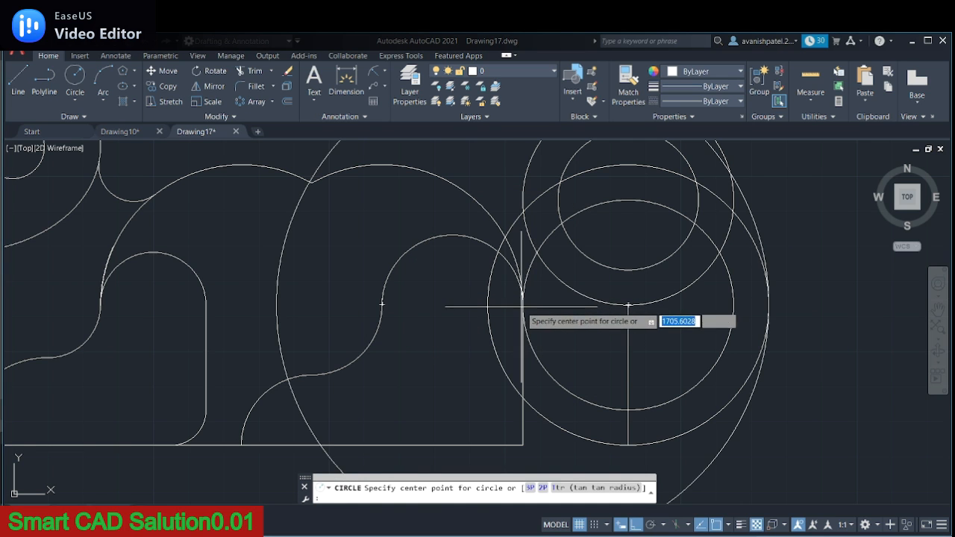
pyautogui.click(523, 303)
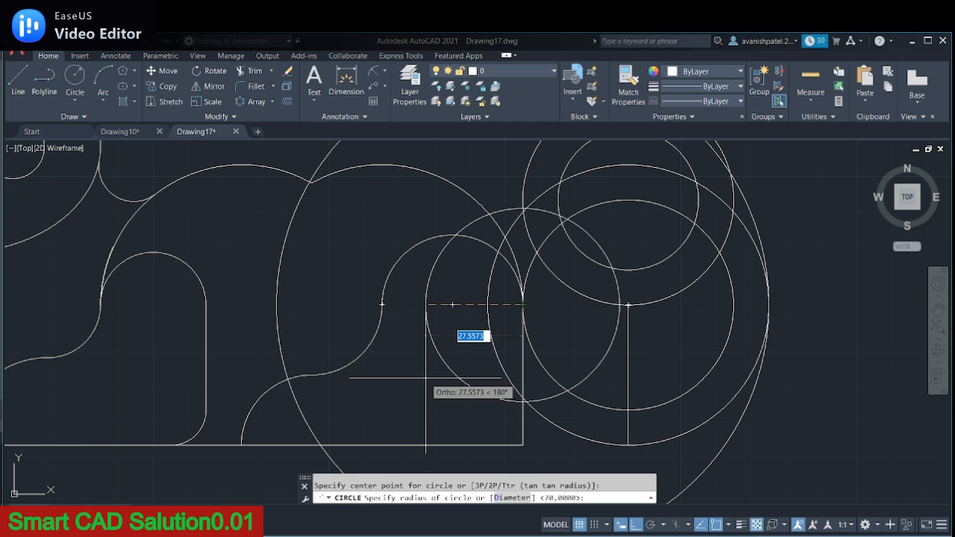
pyautogui.press('Return')
pyautogui.scroll(-4, 426, 379)
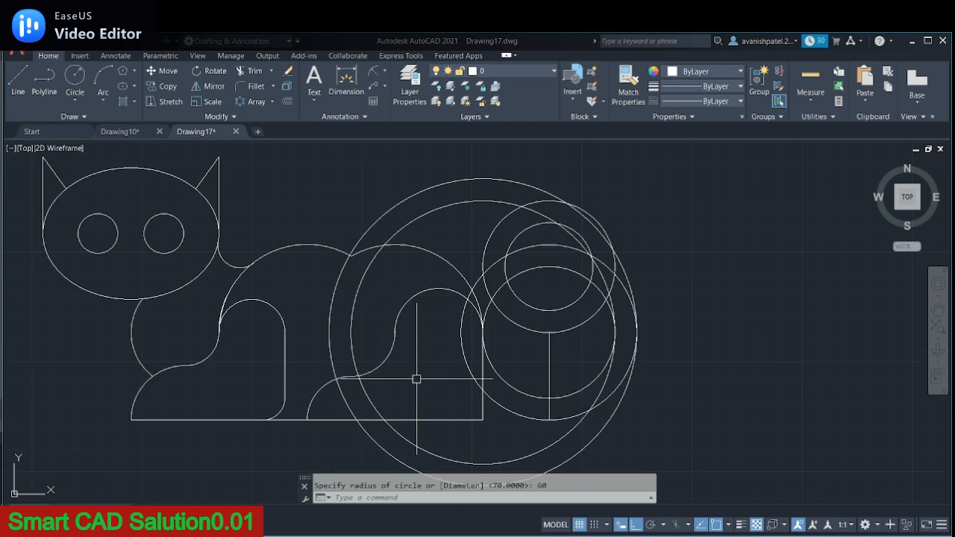
# Draw a vertical line from the lower tail circles' centre up beyond the top of the radius 70 circle.
pyautogui.click(254, 70)
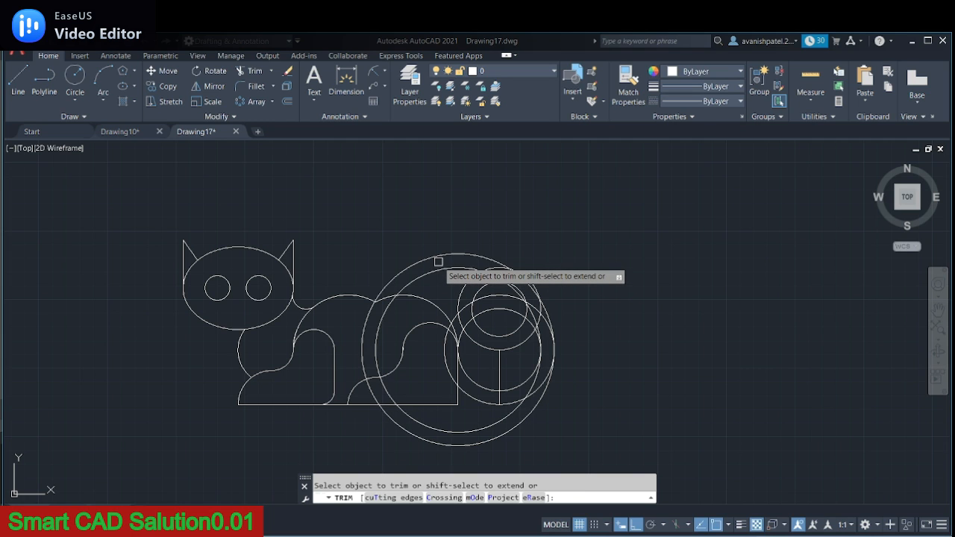
pyautogui.click(20, 76)
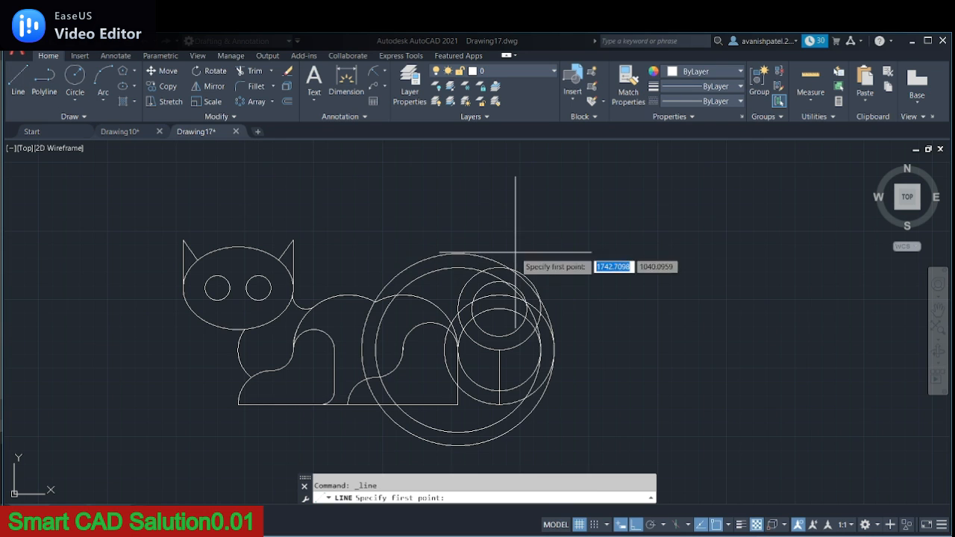
pyautogui.click(499, 349)
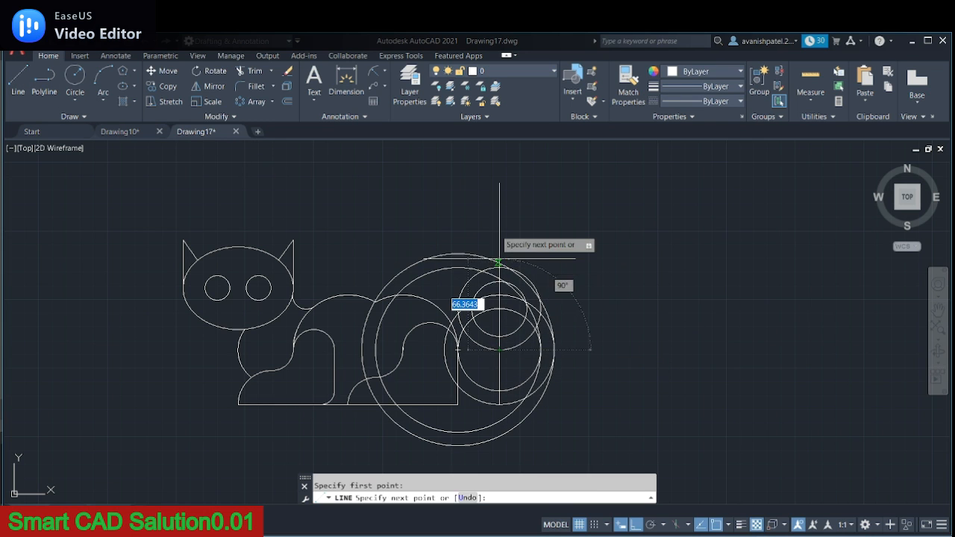
pyautogui.click(493, 187)
pyautogui.rightClick(493, 188)
pyautogui.click(504, 195)
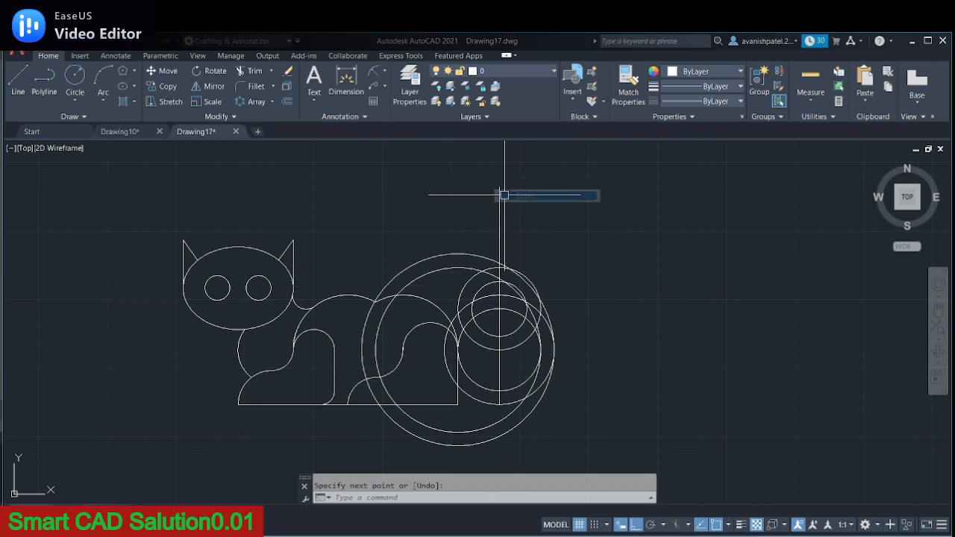
# Trim the radius 60 and 70 circles where they cross the body and hang below the baseline.
pyautogui.click(245, 70)
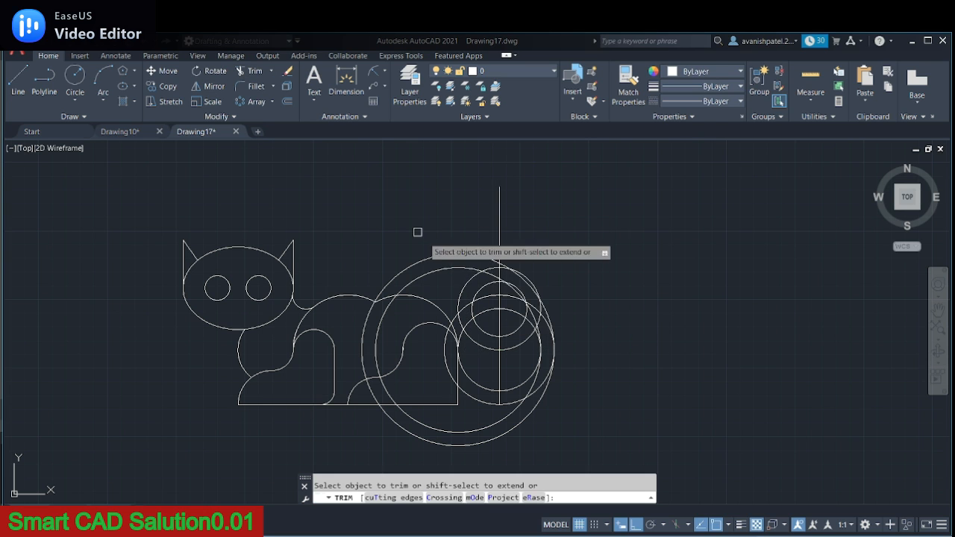
pyautogui.click(440, 264)
pyautogui.click(435, 269)
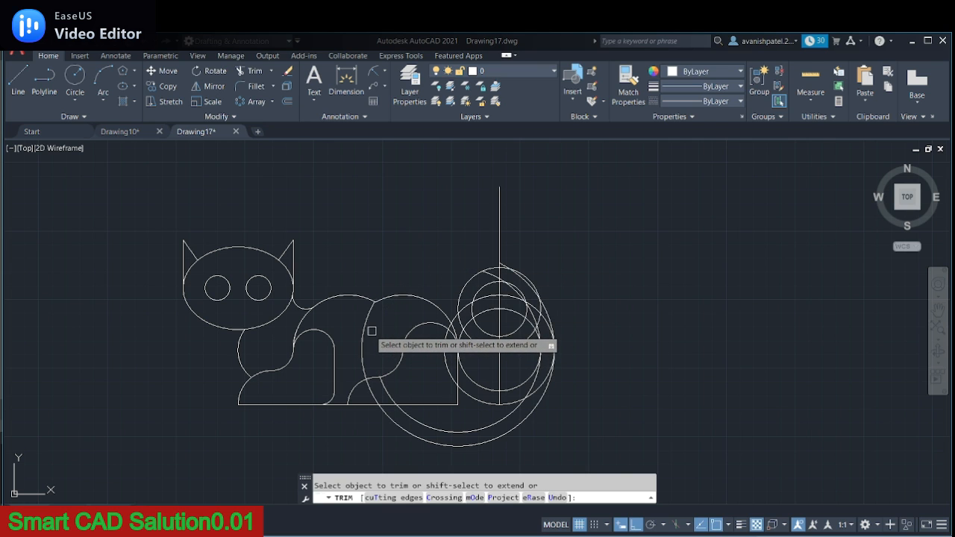
pyautogui.click(365, 328)
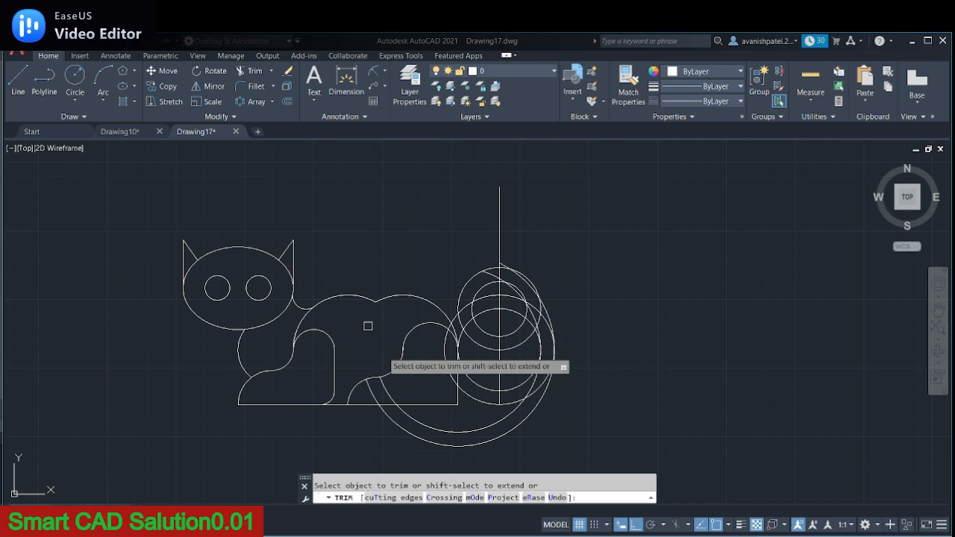
pyautogui.click(375, 394)
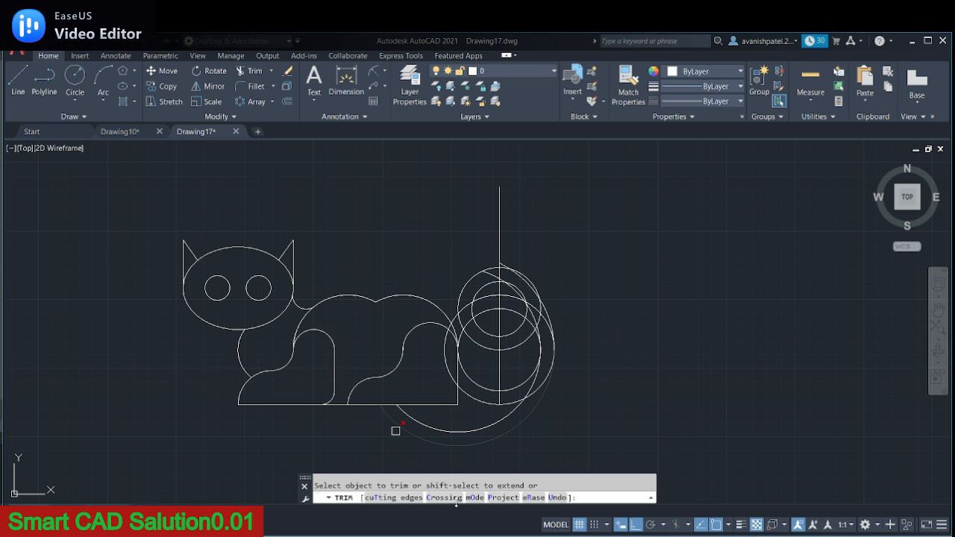
pyautogui.click(395, 430)
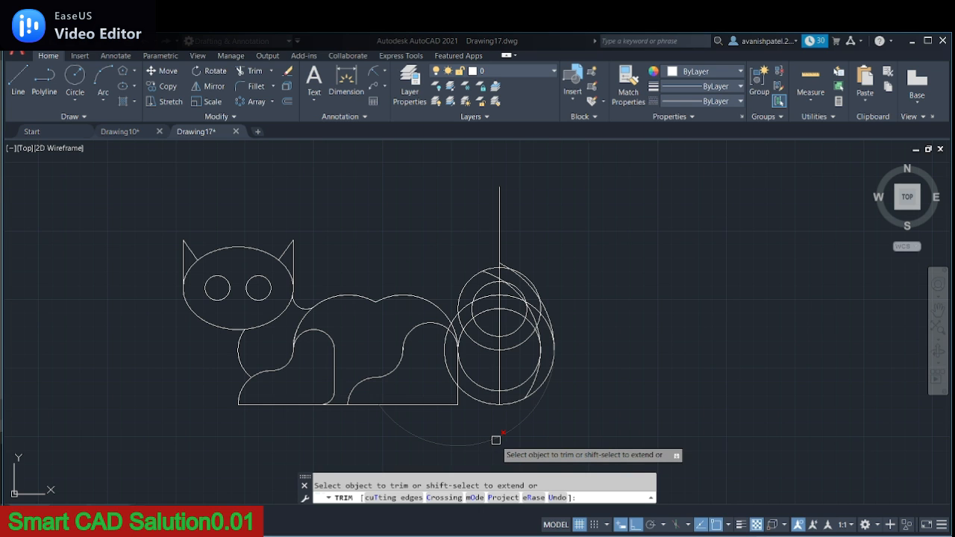
# Trim the parts of the upper radius 20 and 30 circles and the radius 40 circle lying between the radius 60 and 70 arcs.
pyautogui.scroll(5, 496, 440)
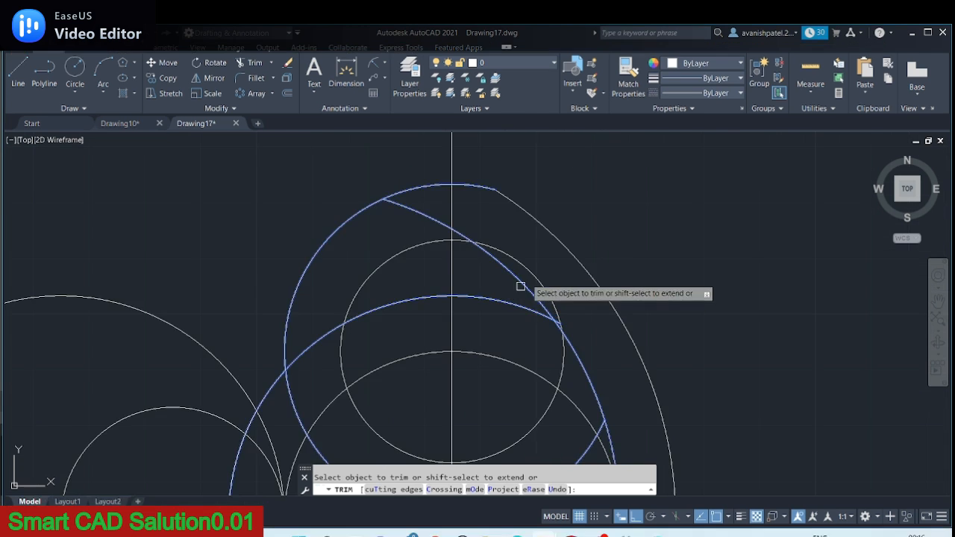
pyautogui.scroll(-2, 571, 291)
pyautogui.scroll(4, 571, 303)
pyautogui.click(535, 330)
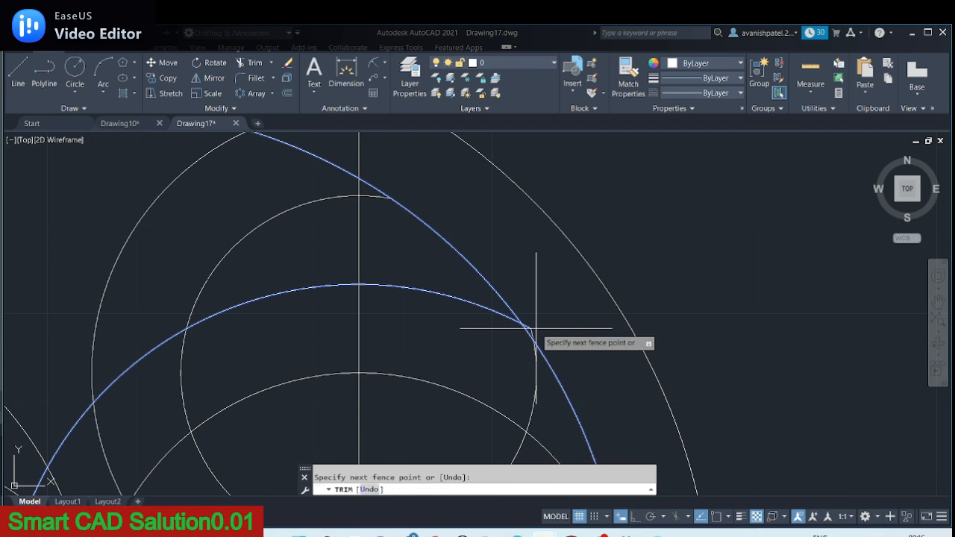
pyautogui.scroll(-4, 539, 328)
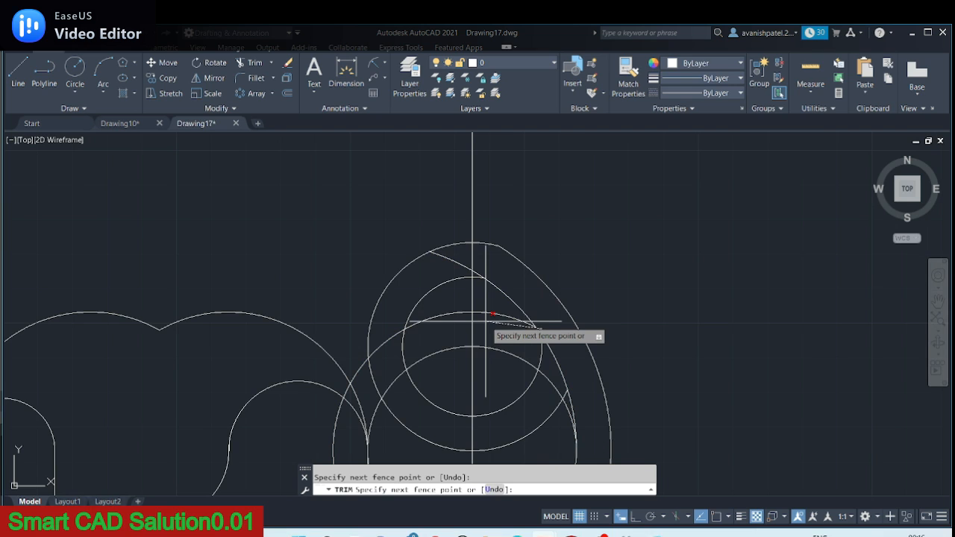
pyautogui.press('Escape')
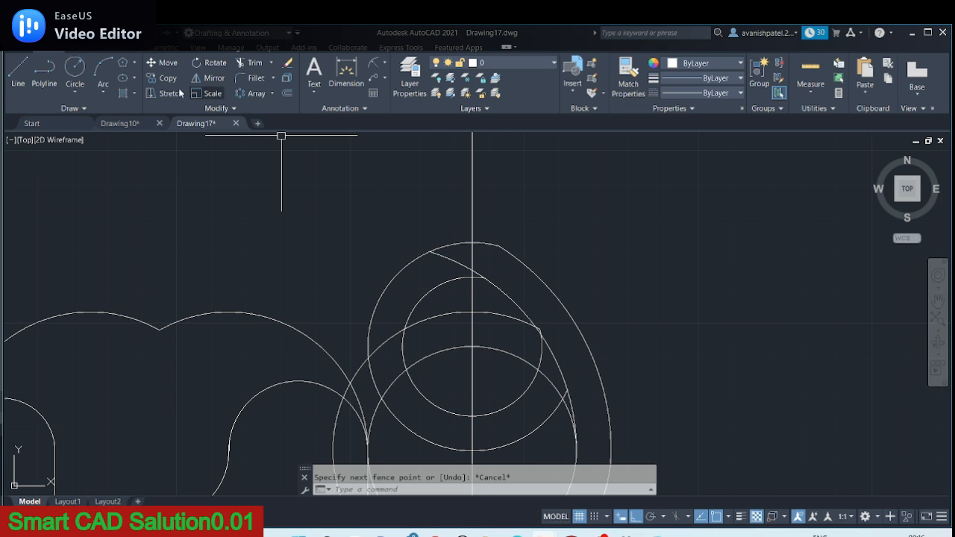
# Trim the upper radius 20 circle's right part and the radius 40 circle's upper arc inside the tail, using the vertical line as an edge.
pyautogui.click(252, 62)
pyautogui.moveTo(490, 309); pyautogui.dragTo(482, 266, button='middle')
pyautogui.click(483, 269)
pyautogui.scroll(2, 532, 313)
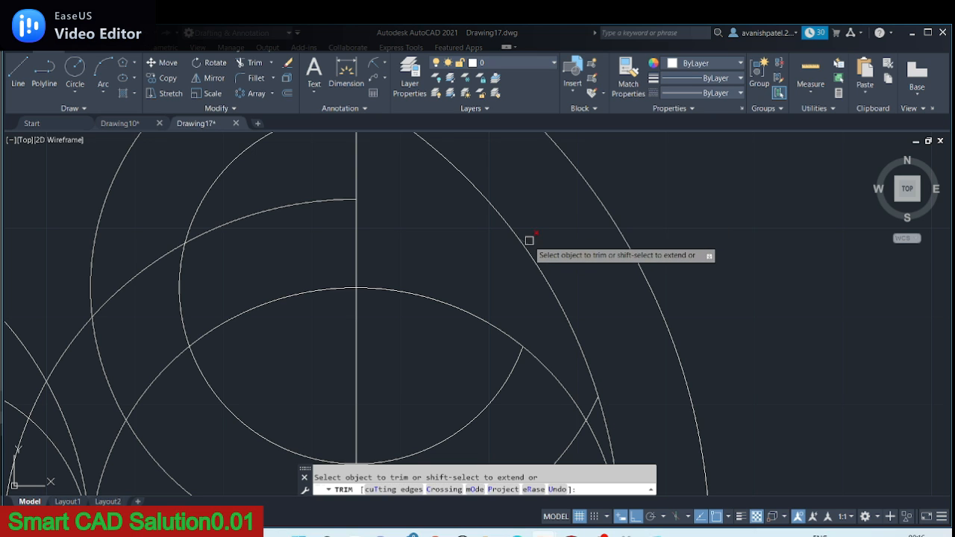
pyautogui.click(502, 391)
pyautogui.scroll(-2, 501, 387)
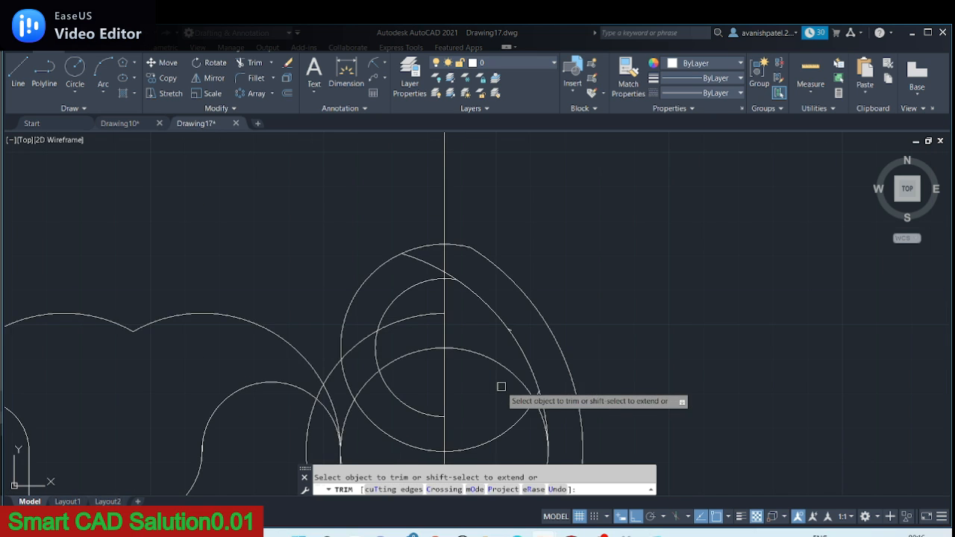
pyautogui.scroll(2, 517, 338)
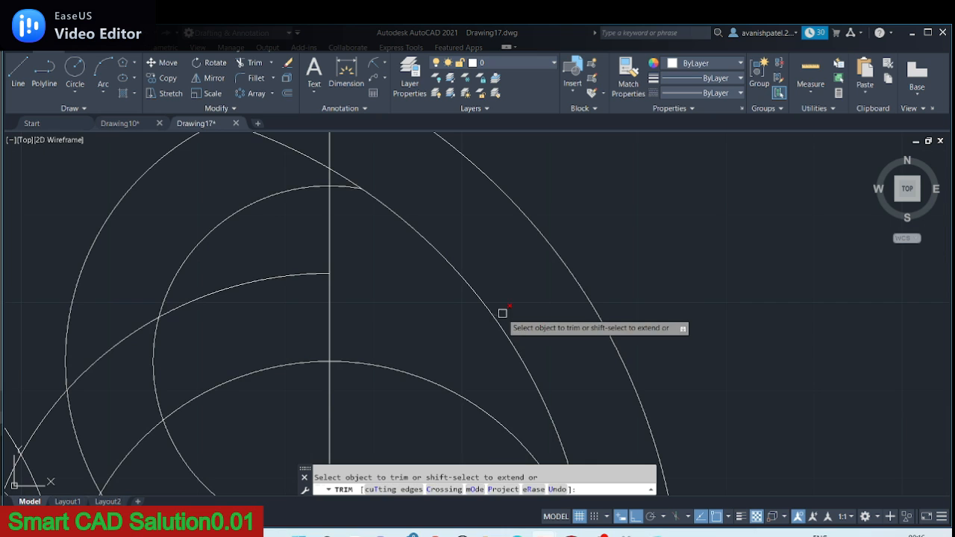
pyautogui.scroll(-2, 298, 290)
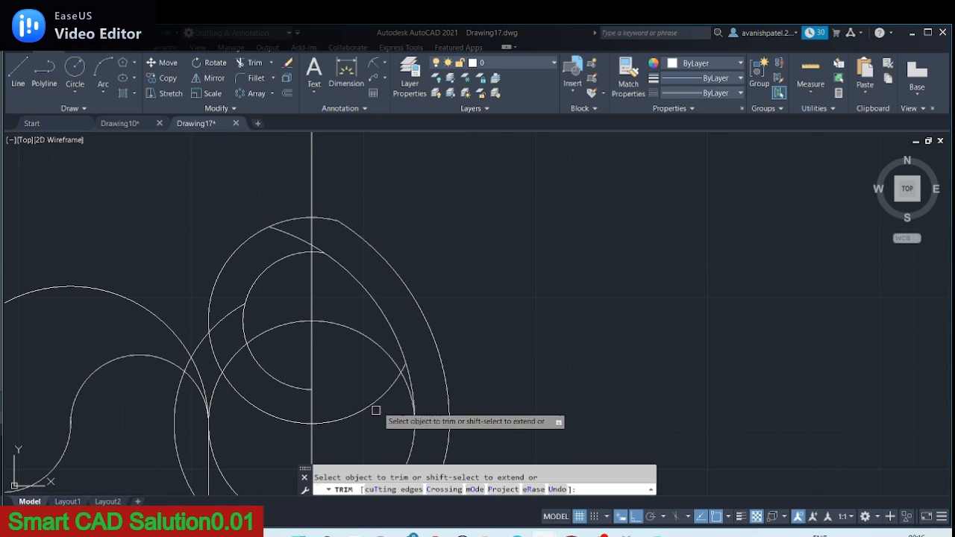
pyautogui.rightClick(507, 303)
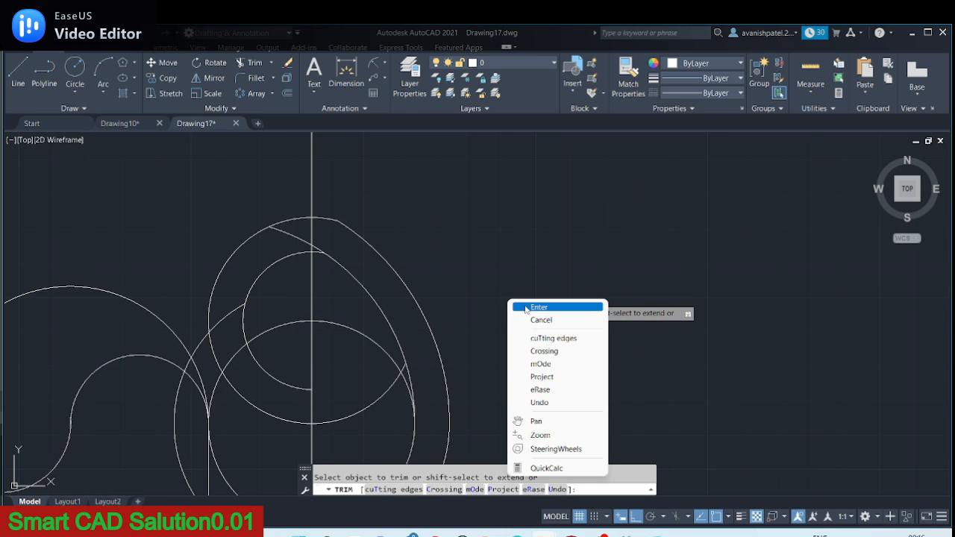
pyautogui.click(522, 305)
pyautogui.scroll(-3, 441, 330)
pyautogui.click(465, 344)
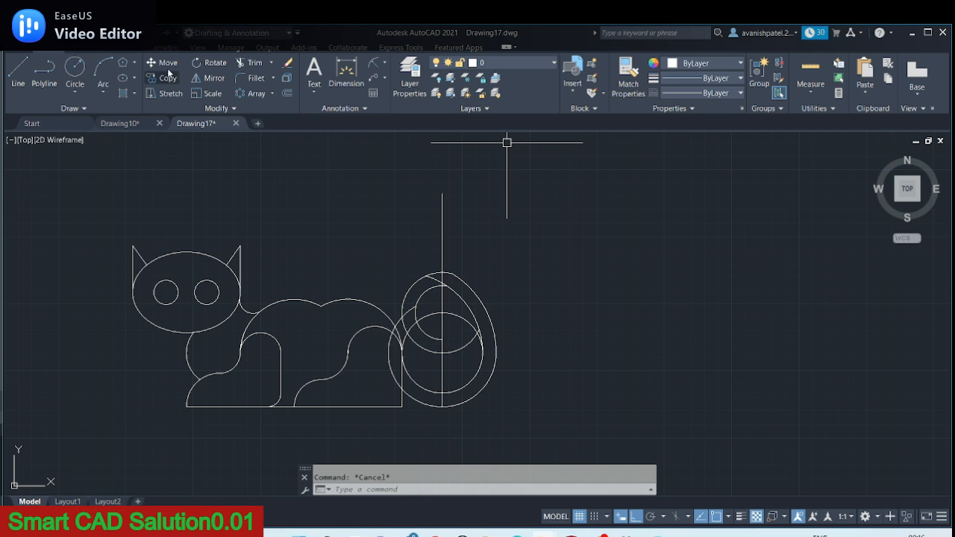
# Trim the upper radius 20 and 30 circles and the lower circles' upper arcs between the body's rear and the vertical line.
pyautogui.press('Return')
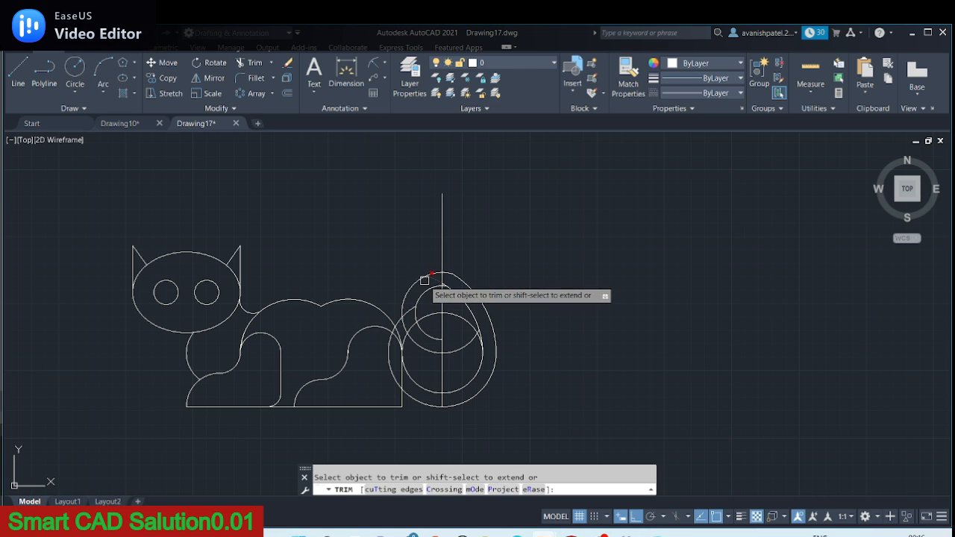
pyautogui.click(425, 276)
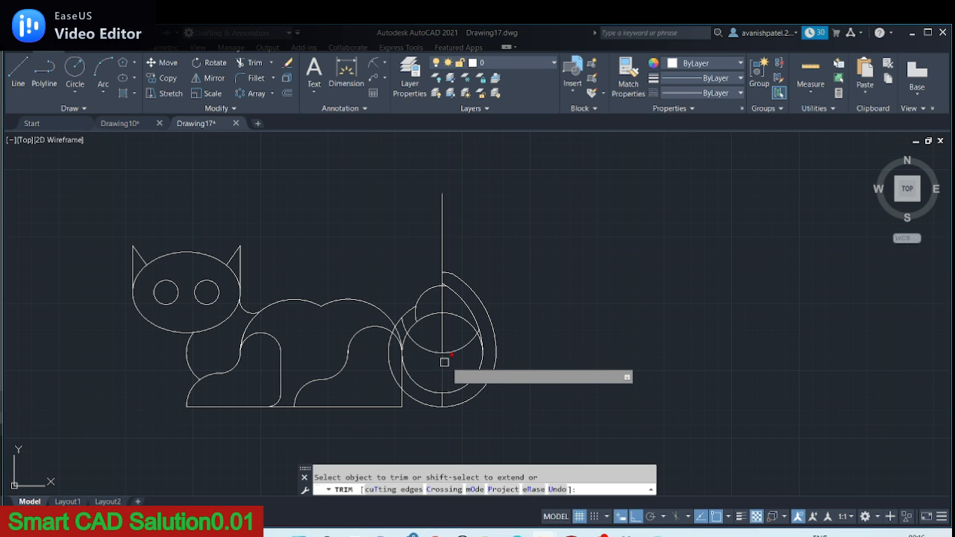
pyautogui.scroll(4, 394, 371)
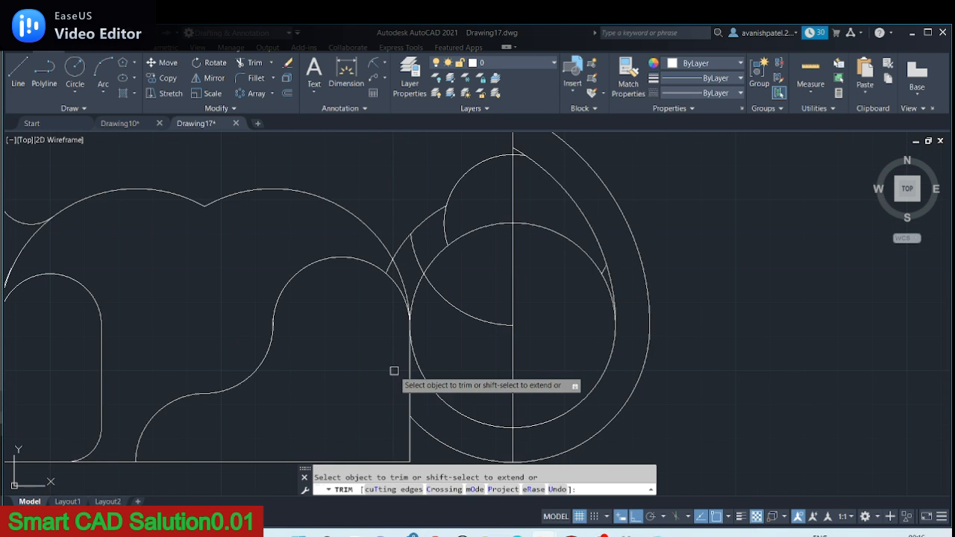
pyautogui.click(428, 273)
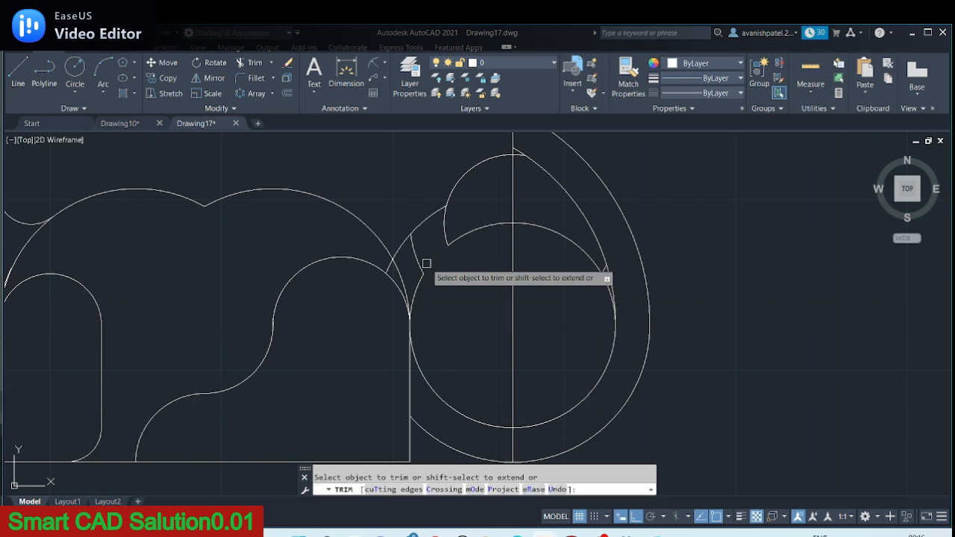
pyautogui.moveTo(433, 173); pyautogui.dragTo(490, 243)
pyautogui.moveTo(378, 189); pyautogui.dragTo(415, 288)
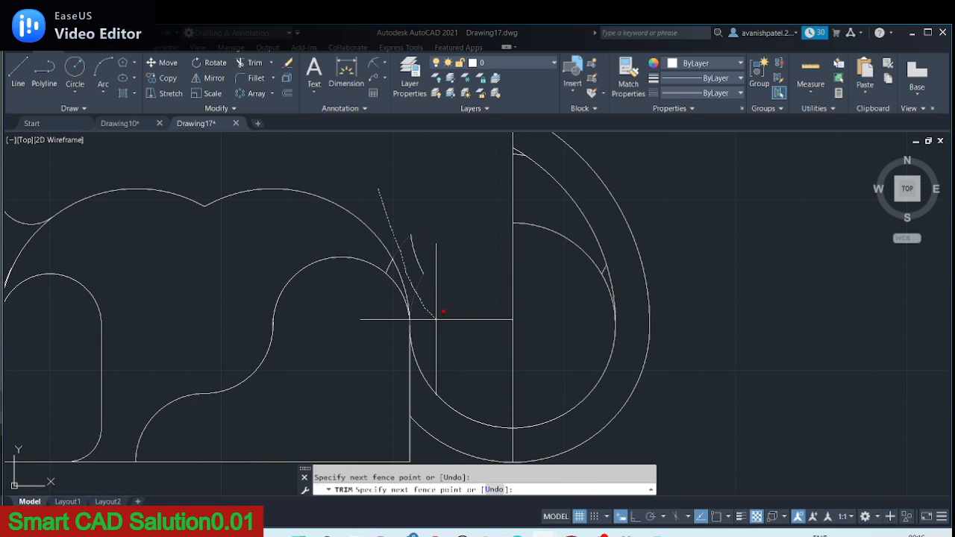
pyautogui.moveTo(436, 319); pyautogui.dragTo(439, 324)
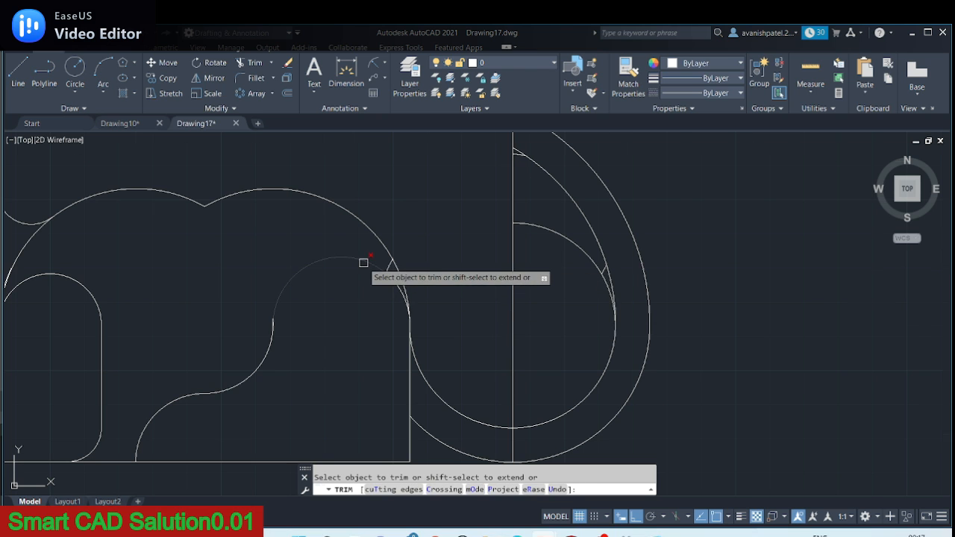
# Trim the leftover arc piece at the body's rear and the lower radius 30 circle's upper arc inside the tail.
pyautogui.scroll(4, 380, 267)
pyautogui.scroll(-3, 419, 276)
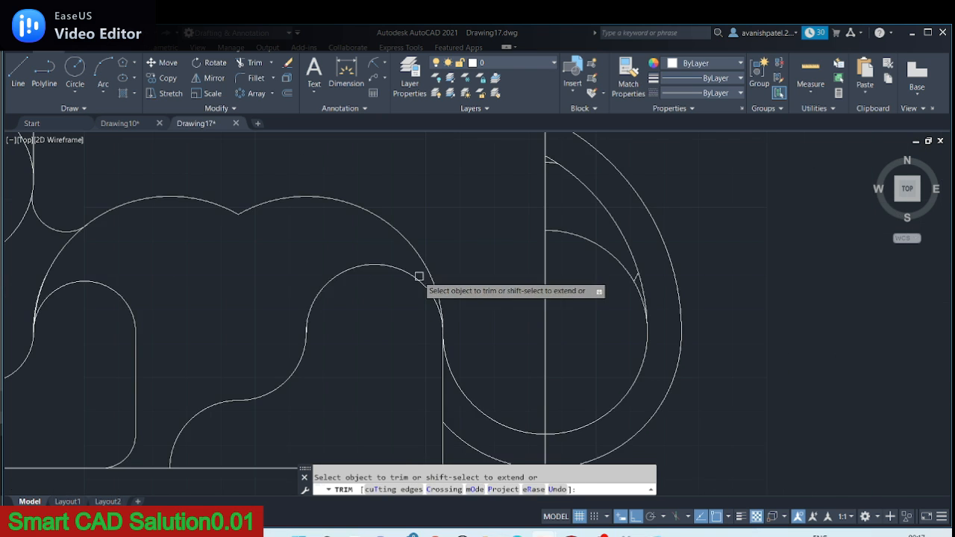
pyautogui.click(632, 284)
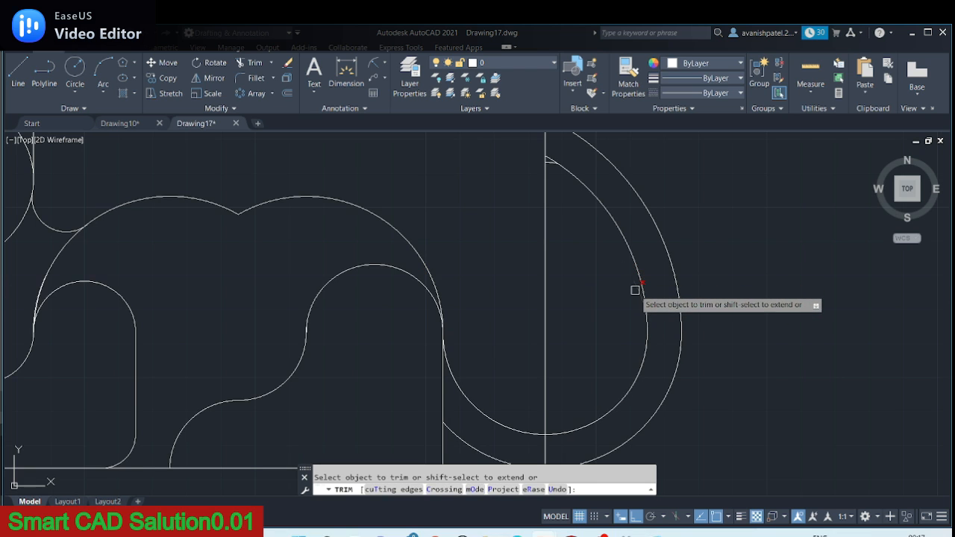
pyautogui.rightClick(812, 238)
pyautogui.click(823, 248)
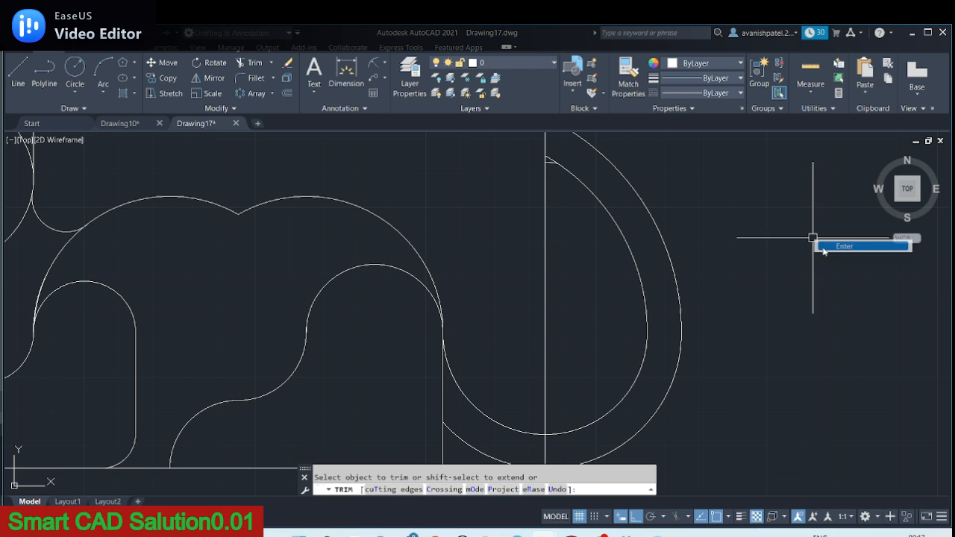
# Try to trim the short upper radius 20 arc beside the vertical line at the tail's tip.
pyautogui.click(254, 63)
pyautogui.scroll(3, 332, 243)
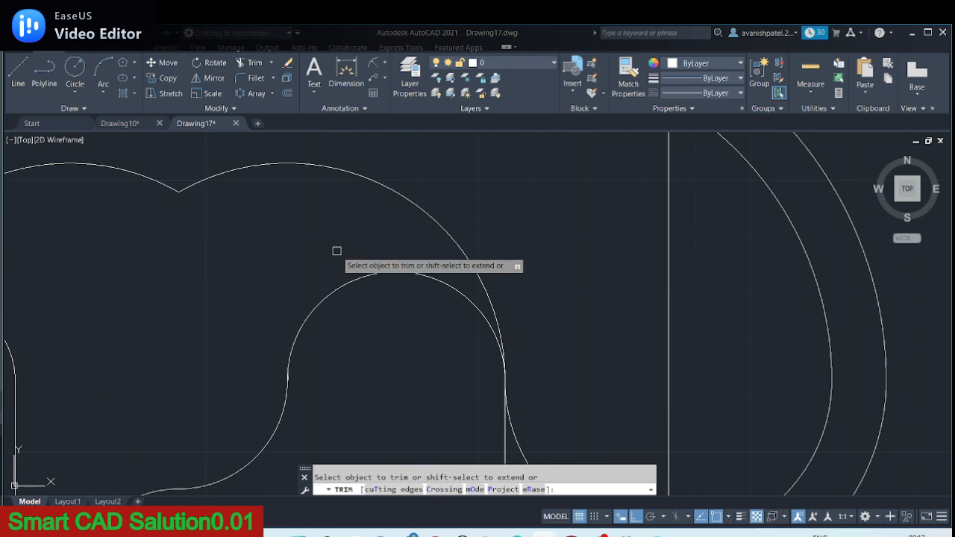
pyautogui.scroll(2, 462, 213)
pyautogui.click(344, 248)
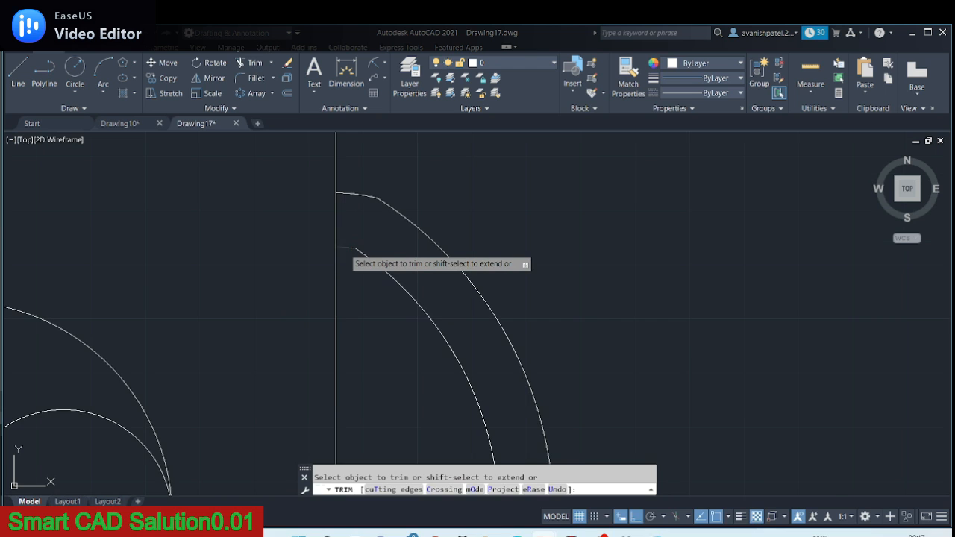
pyautogui.scroll(-3, 343, 249)
pyautogui.scroll(3, 507, 170)
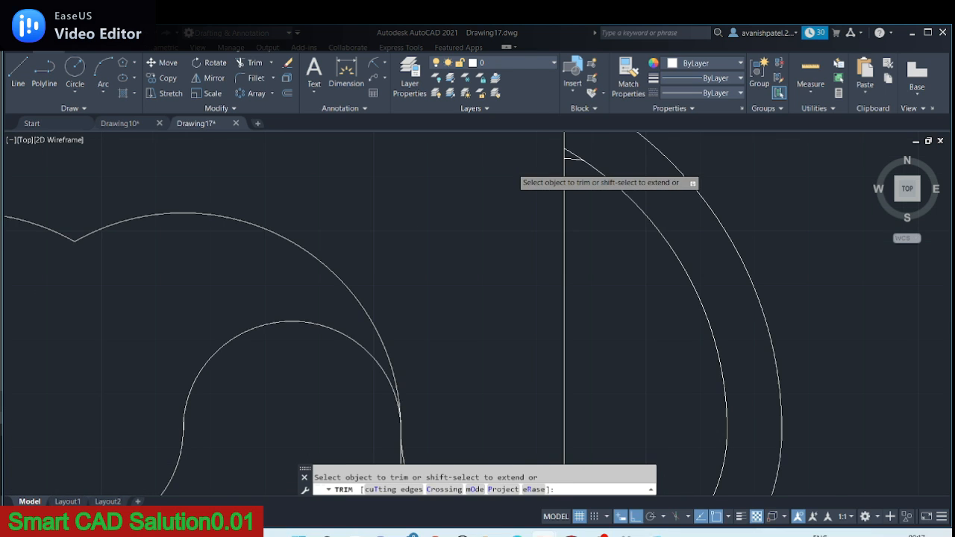
pyautogui.scroll(2, 513, 170)
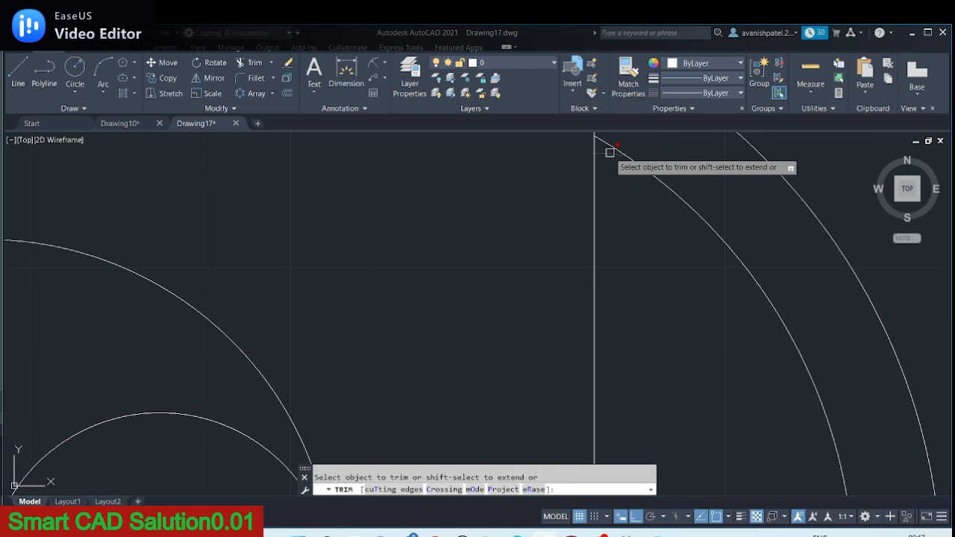
pyautogui.click(610, 152)
pyautogui.scroll(-3, 552, 247)
pyautogui.rightClick(680, 238)
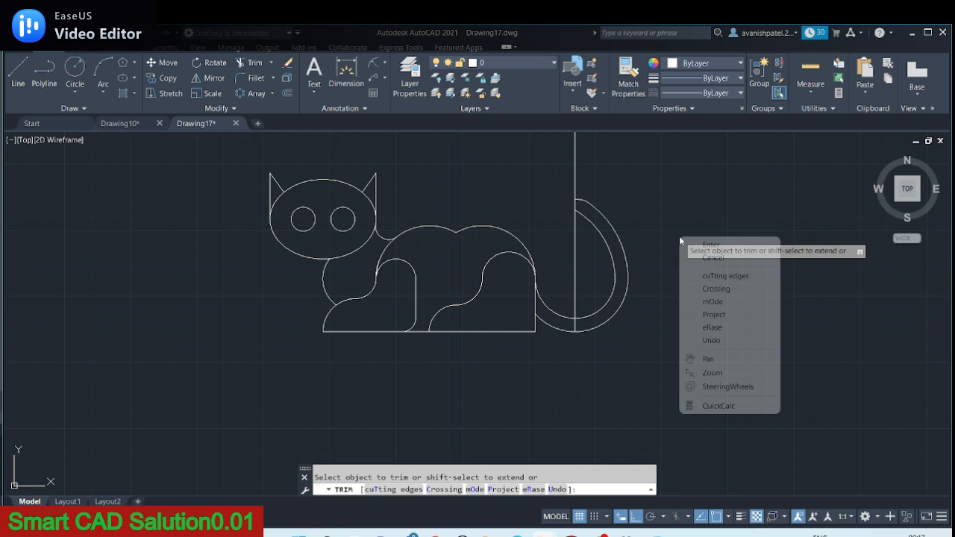
pyautogui.click(710, 244)
# Undo the last trim at the tail's tip.
pyautogui.click(575, 177)
pyautogui.rightClick(575, 173)
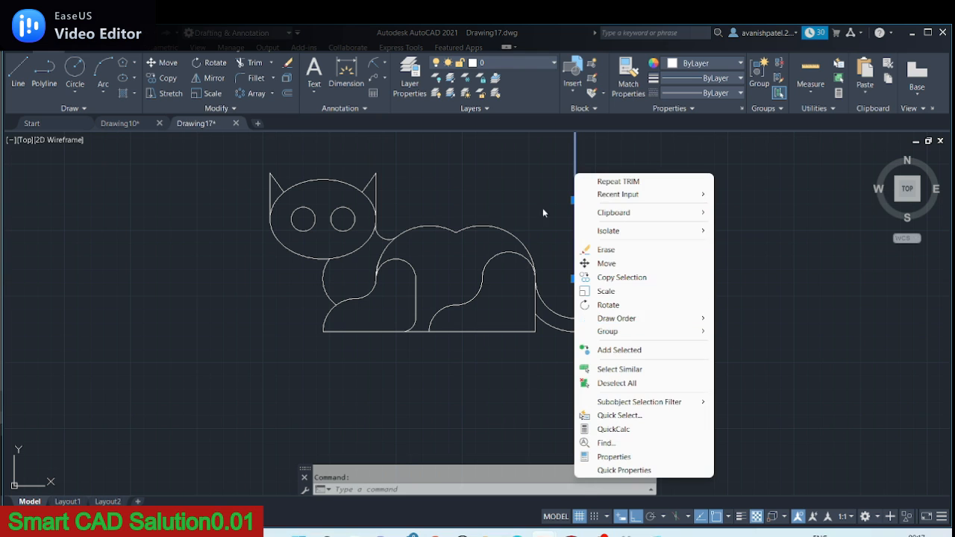
pyautogui.click(524, 179)
pyautogui.press('Escape')
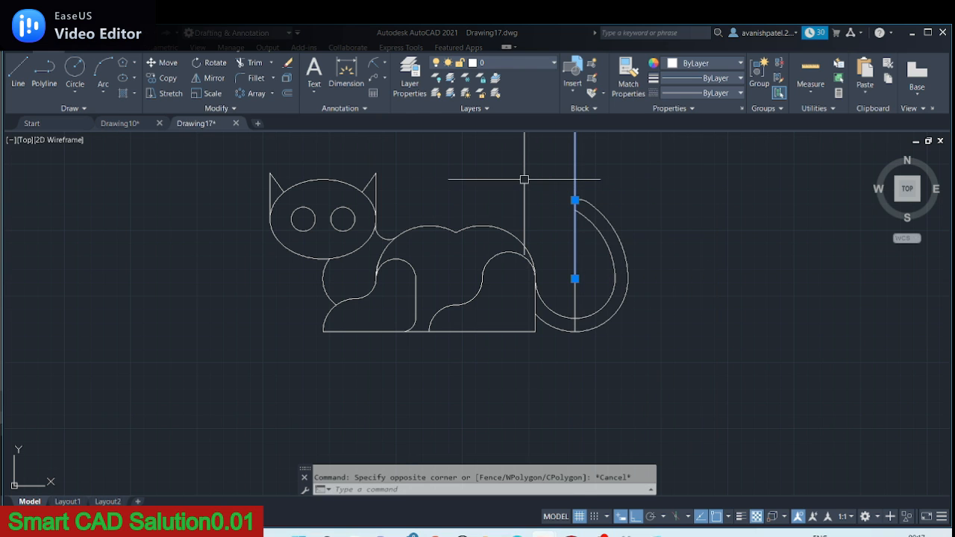
pyautogui.hotkey('ctrl', 'z')
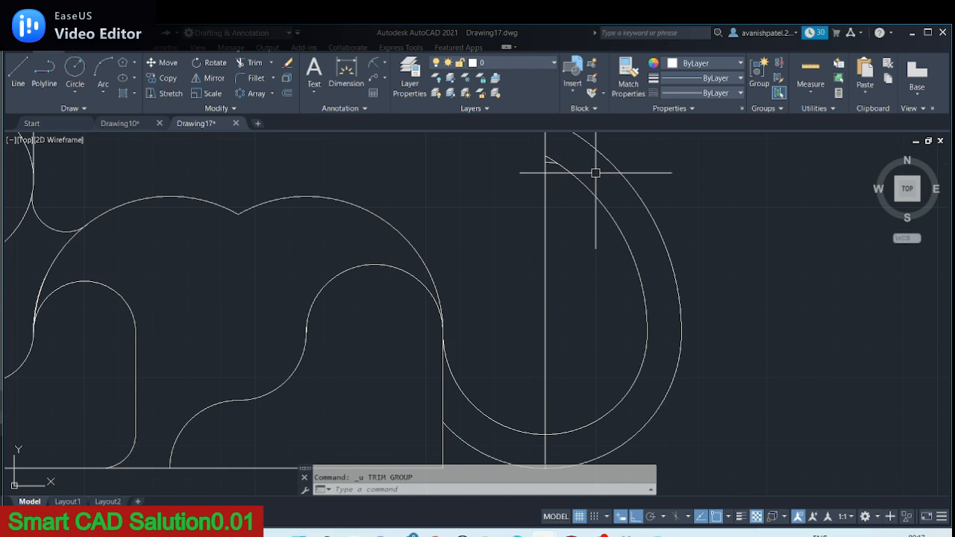
# Trim the vertical line below and above the tail's tip, and remove the inner arc's overhanging end there.
pyautogui.click(548, 203)
pyautogui.scroll(4, 548, 204)
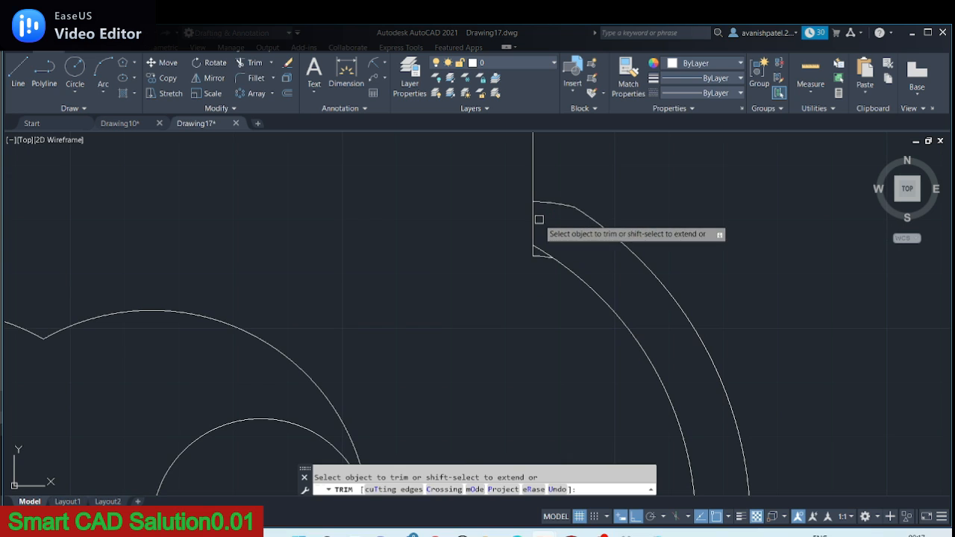
pyautogui.click(532, 173)
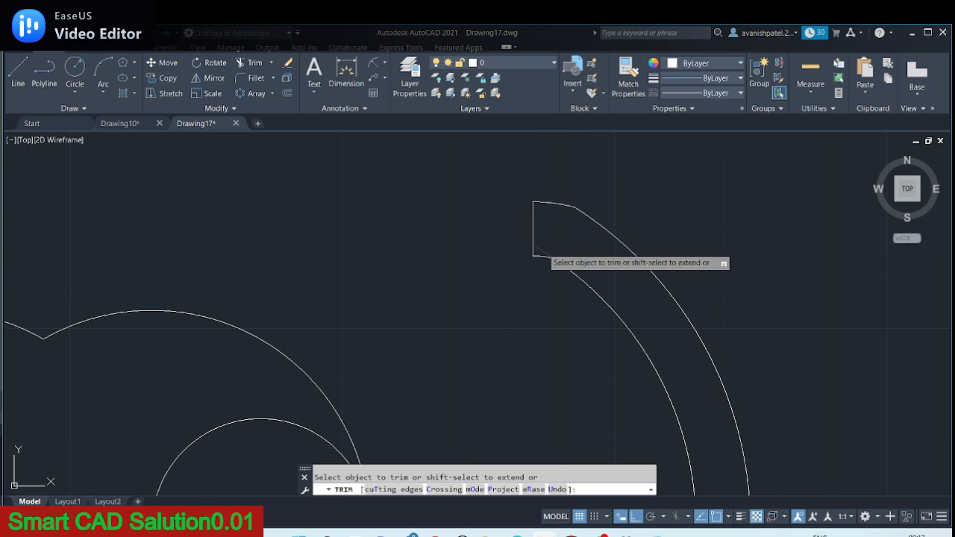
pyautogui.rightClick(544, 253)
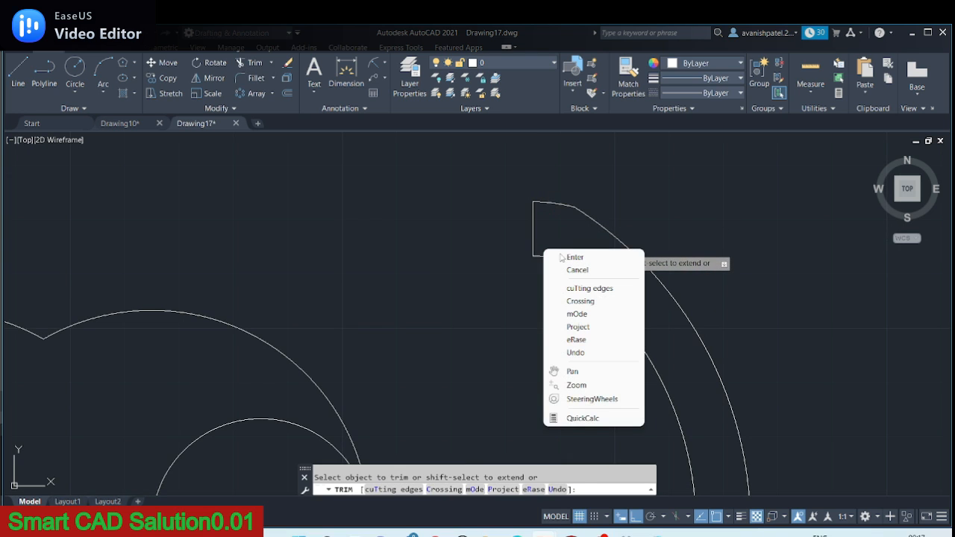
pyautogui.click(587, 255)
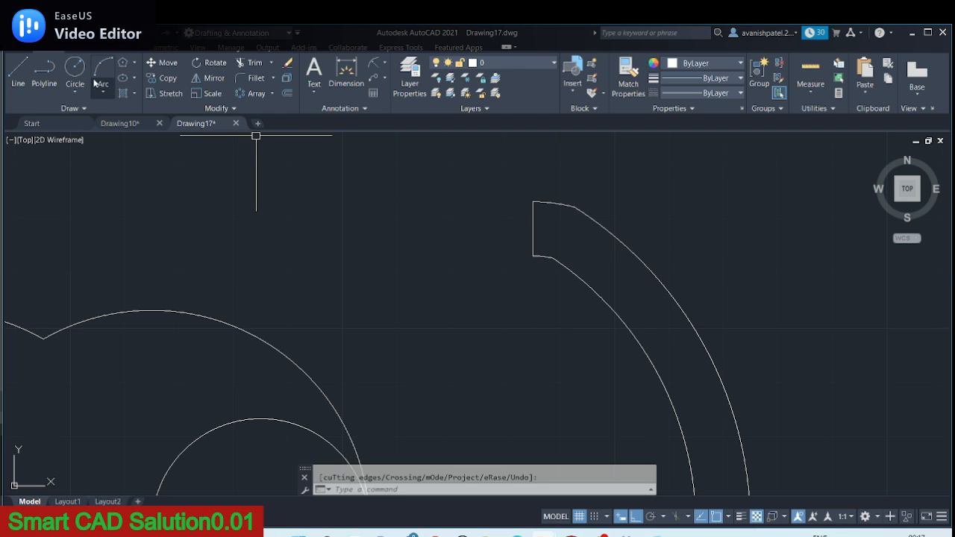
# Draw a circle centred on the midpoint of the tail tip's short vertical line, reaching the line's end.
pyautogui.click(75, 66)
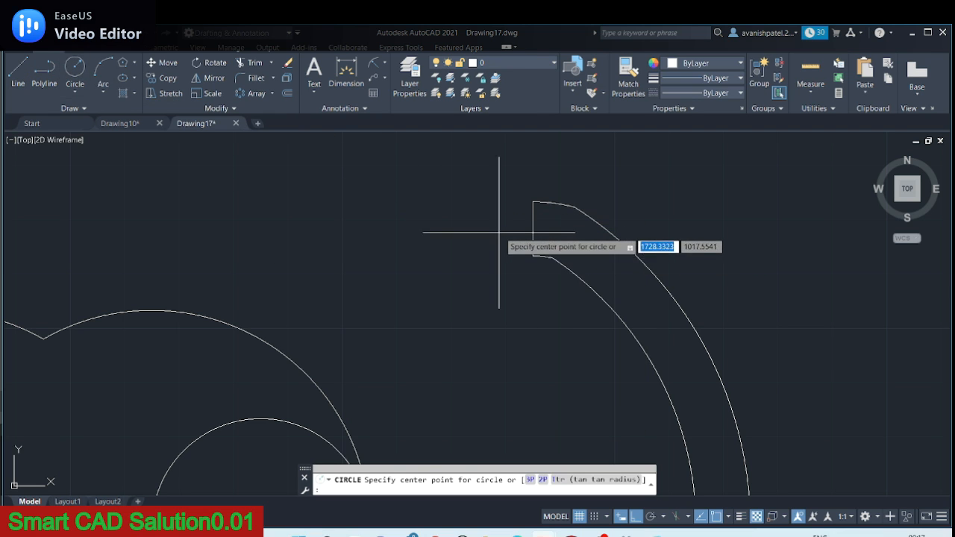
pyautogui.click(532, 229)
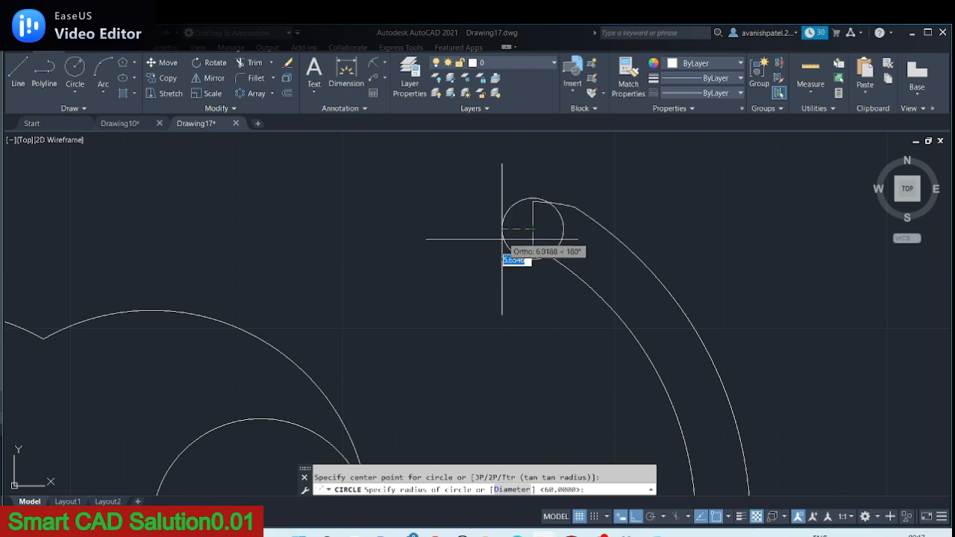
pyautogui.click(526, 202)
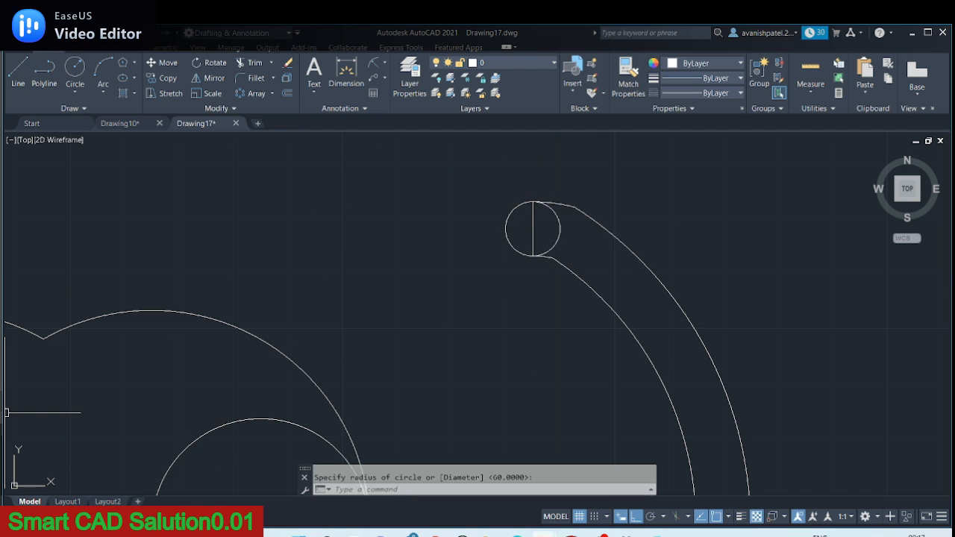
# Trim the tip circle's right half and remove the short vertical line inside it to round the tail's end.
pyautogui.click(242, 64)
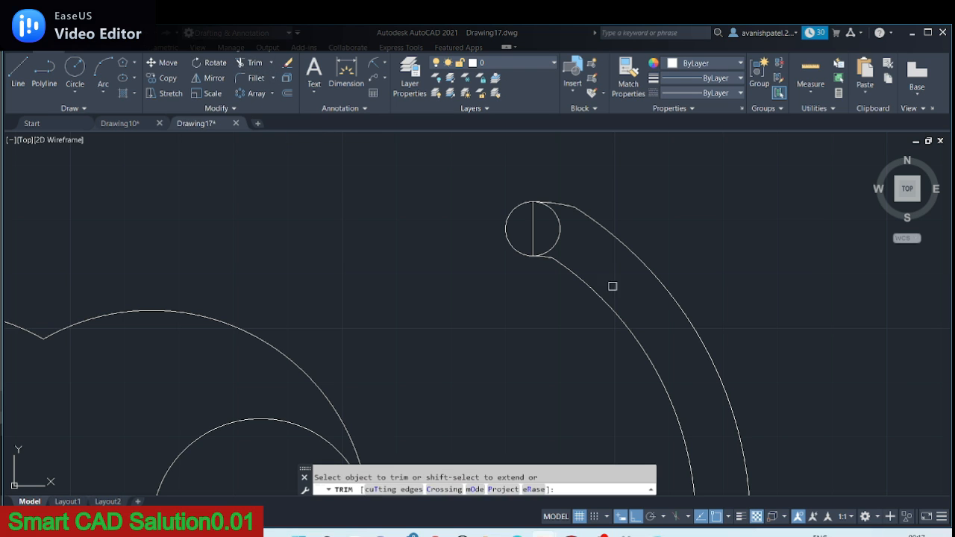
pyautogui.click(564, 231)
pyautogui.click(548, 237)
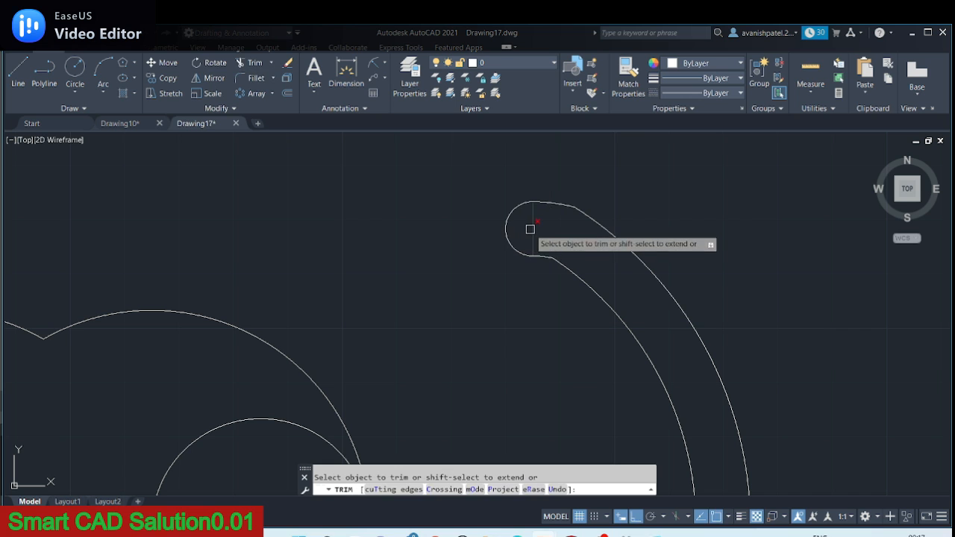
pyautogui.click(546, 167)
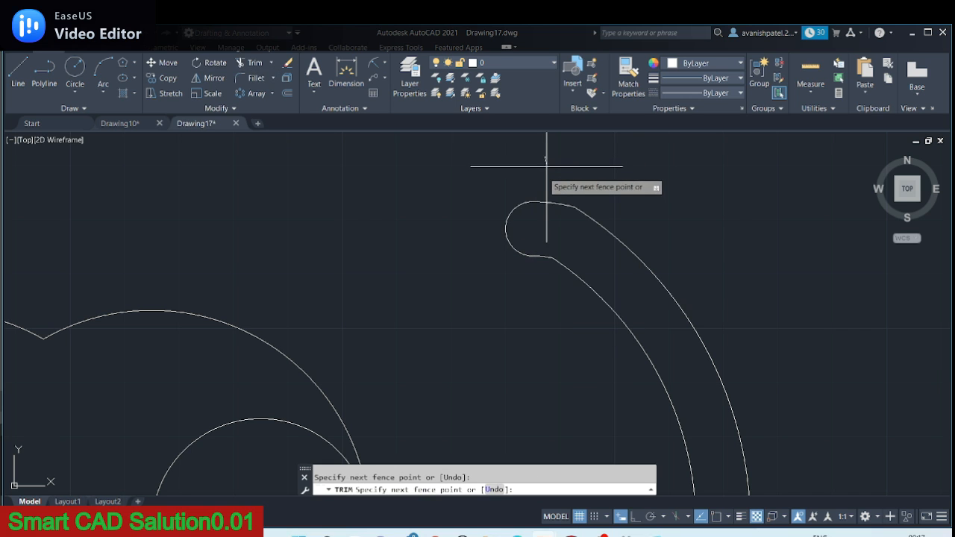
pyautogui.press('Return')
# Trim away the leftover vertical construction line inside and across the tail's lower bend.
pyautogui.scroll(-5, 532, 177)
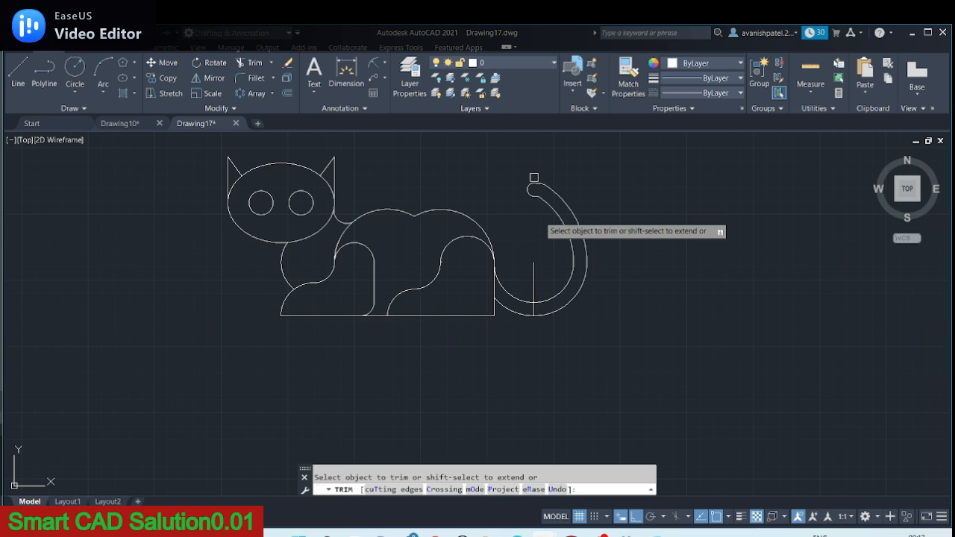
pyautogui.click(534, 289)
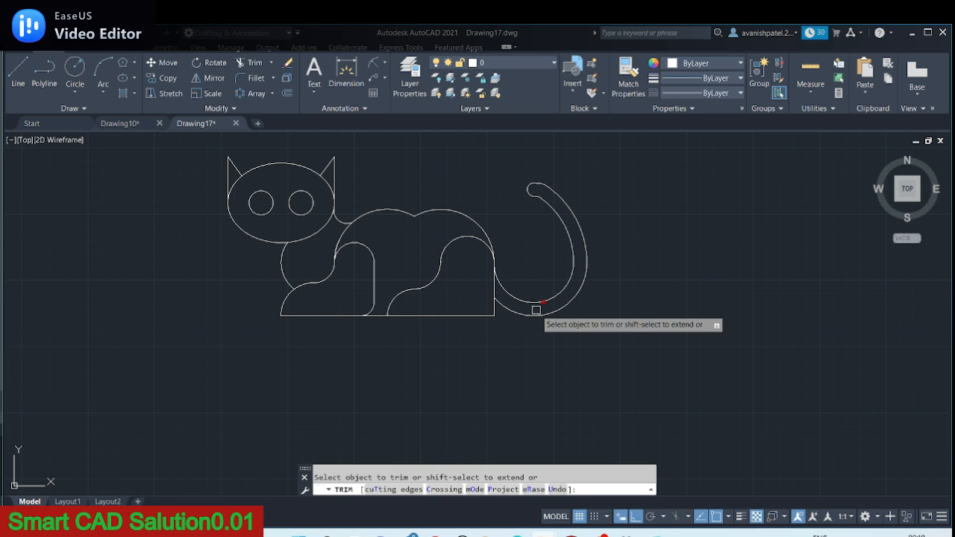
pyautogui.rightClick(519, 359)
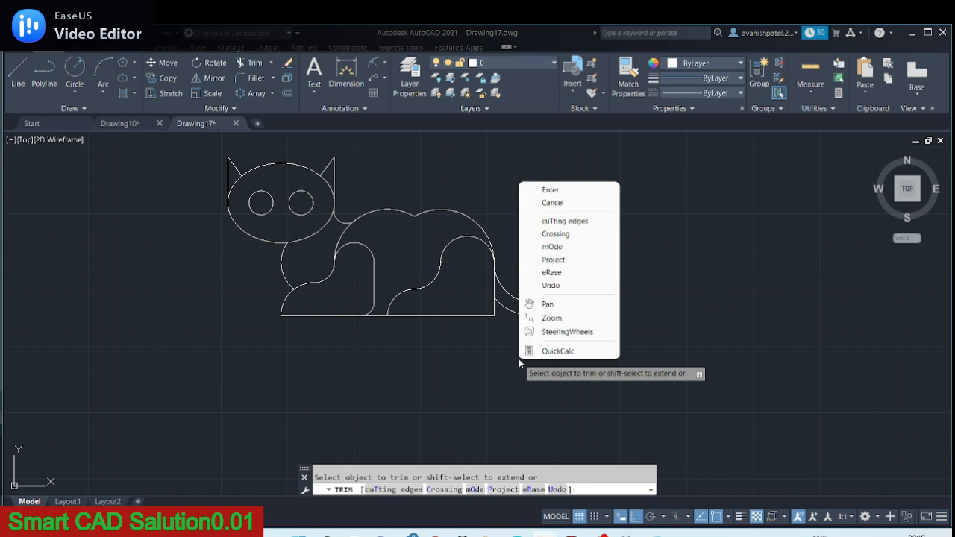
pyautogui.click(553, 193)
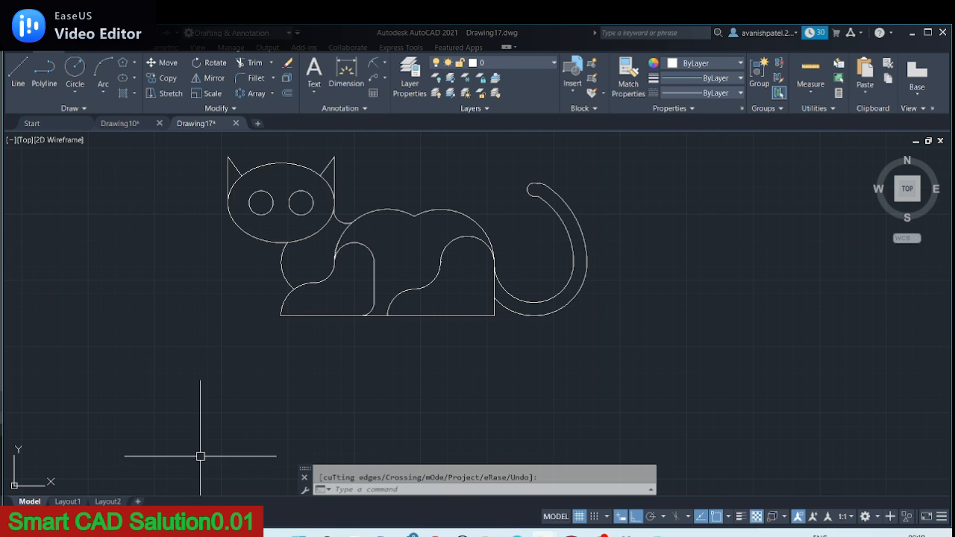
pyautogui.scroll(-2, 79, 407)
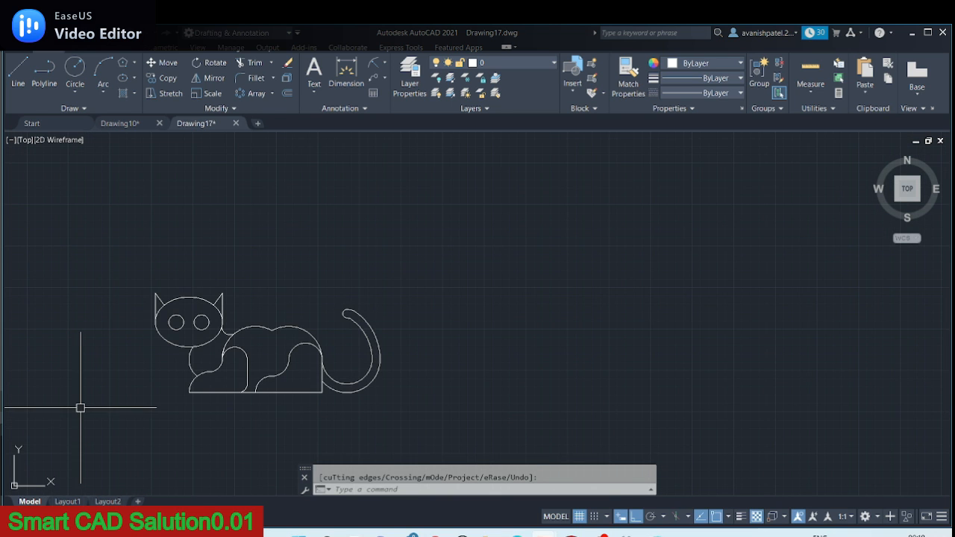